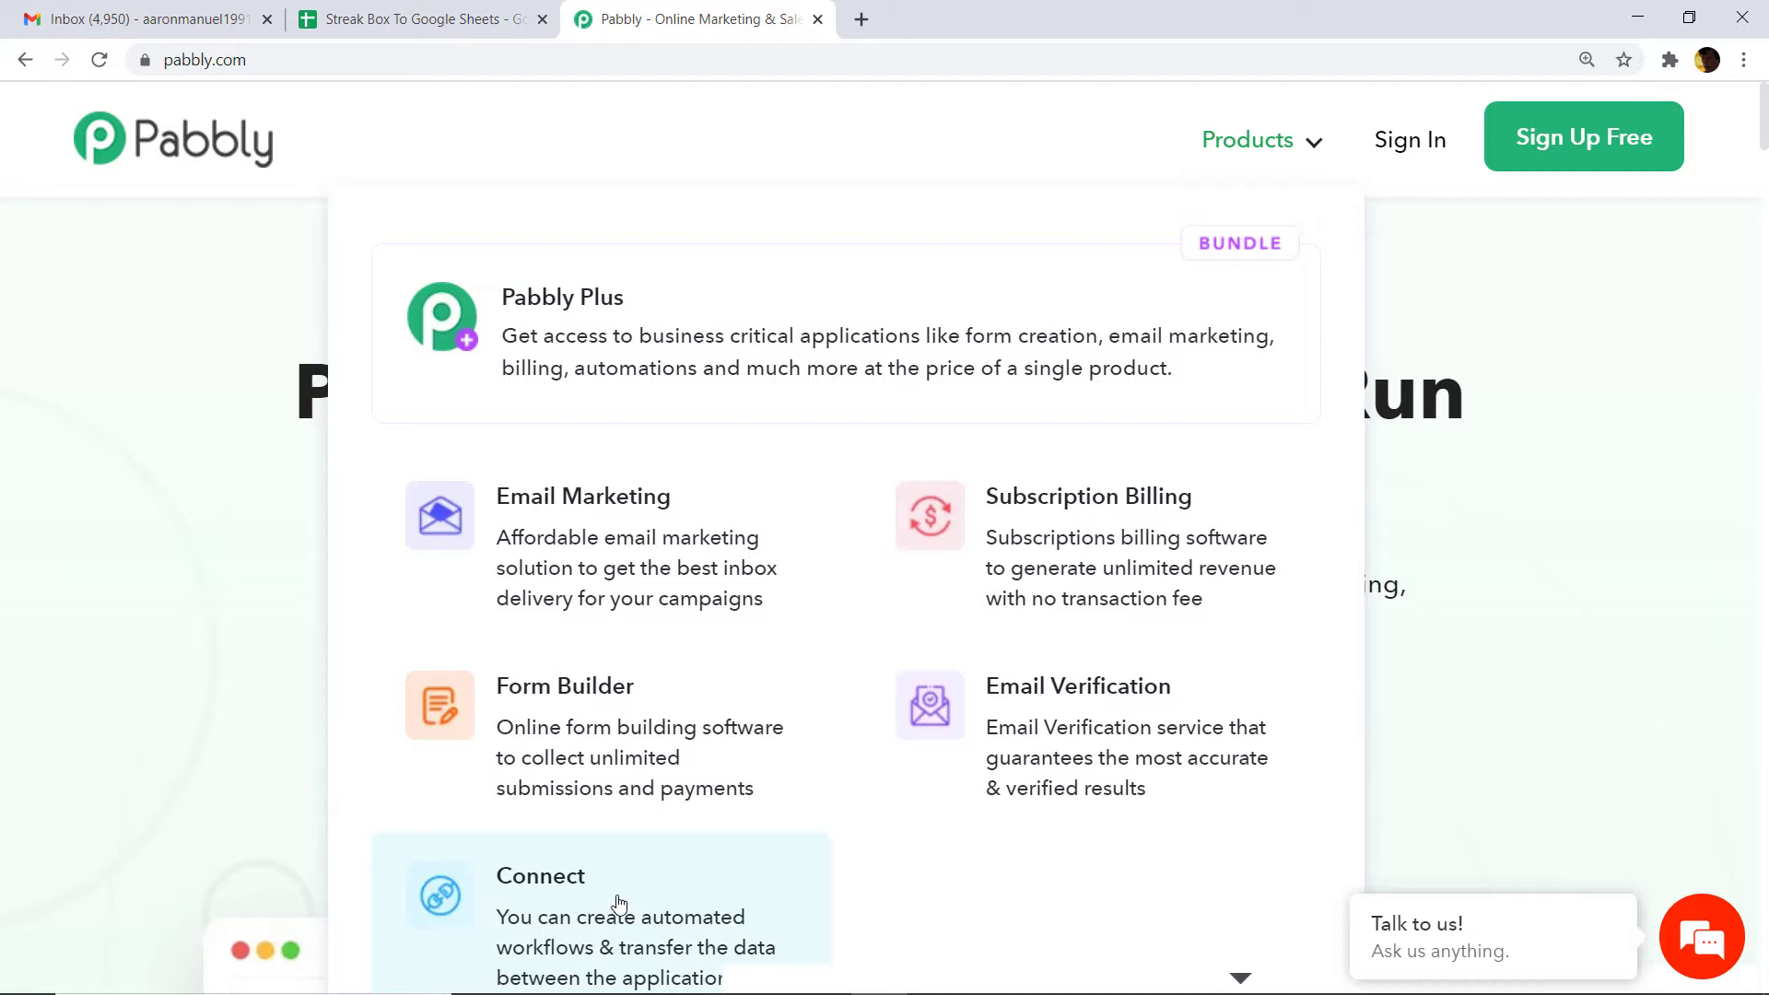
- Sign in to Pabbly and open the Connect application's dashboard
click(619, 903)
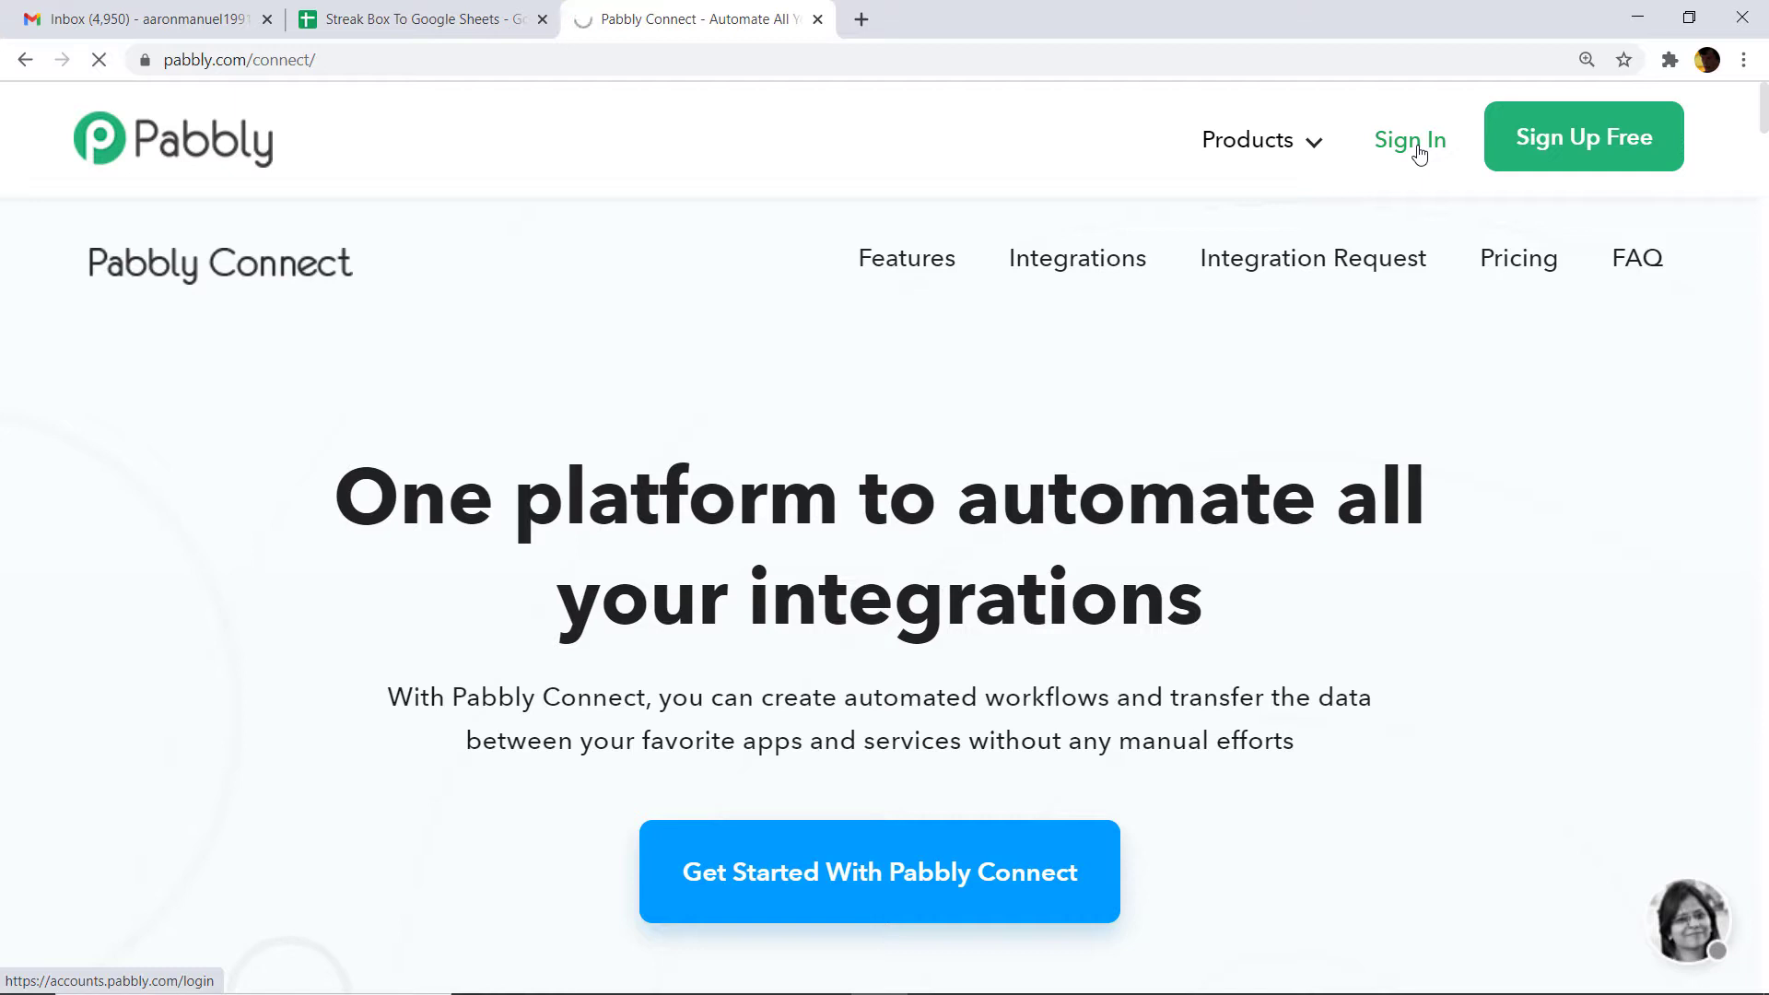
click(1418, 153)
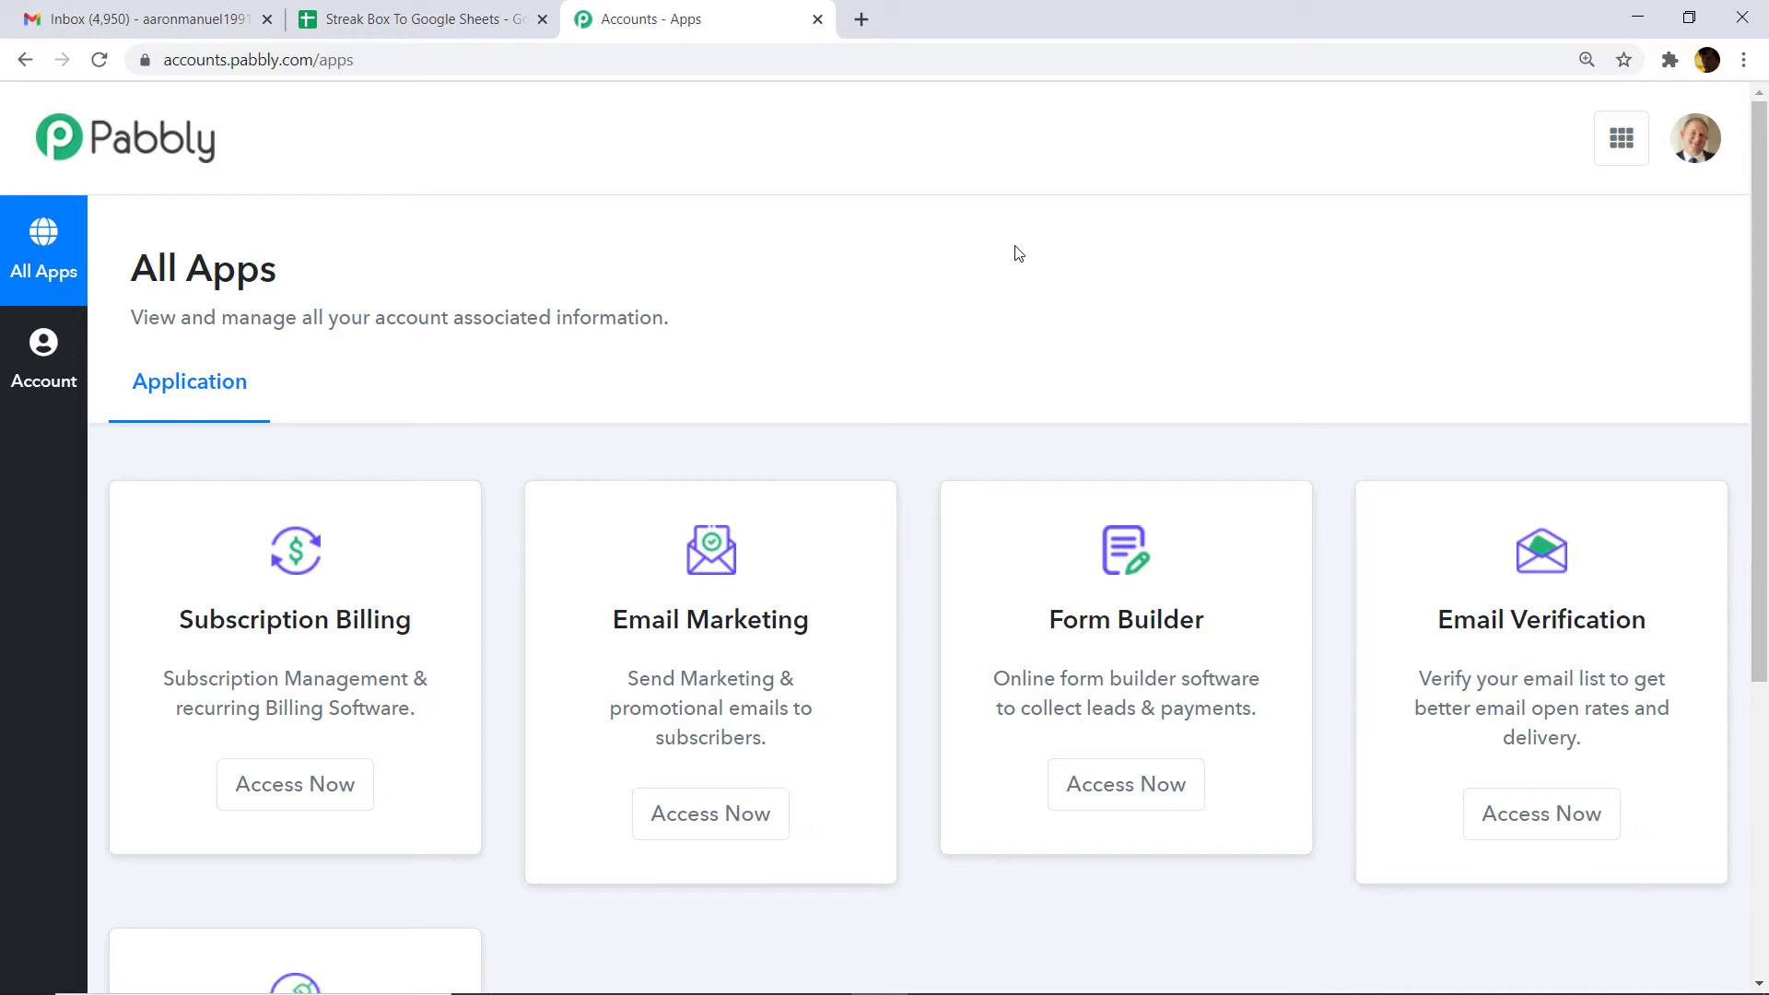
scroll(1017, 254, down, 5)
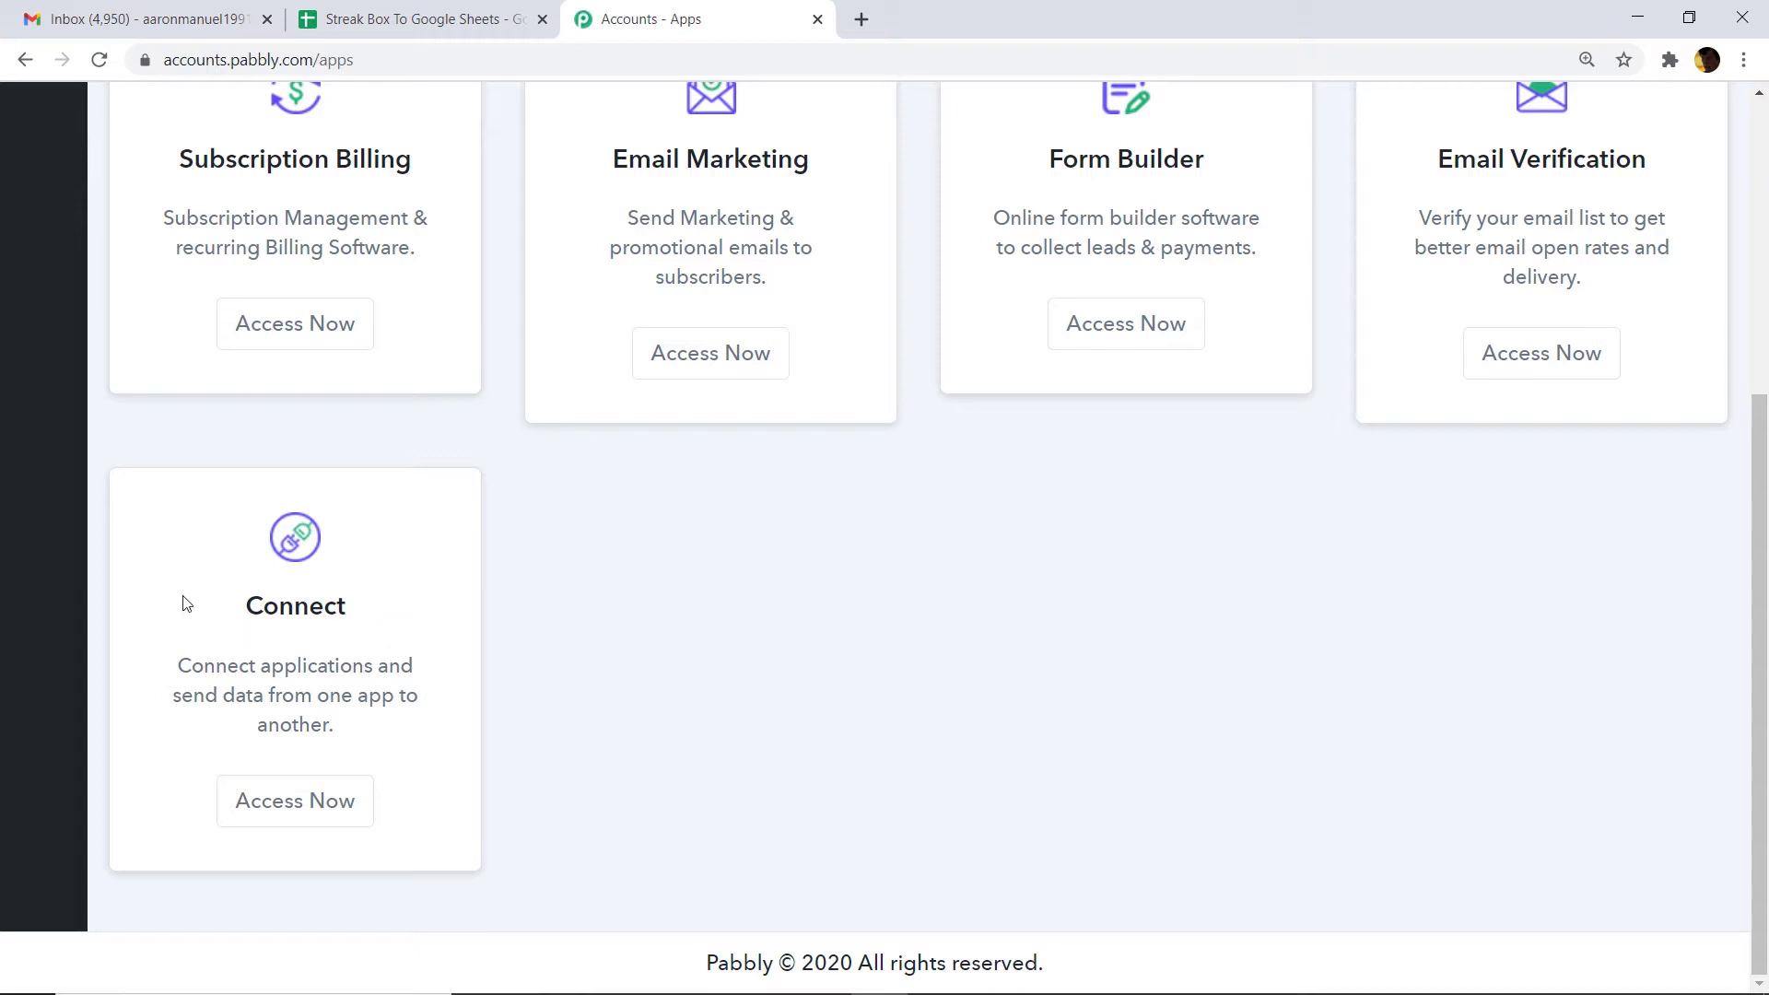
click(311, 810)
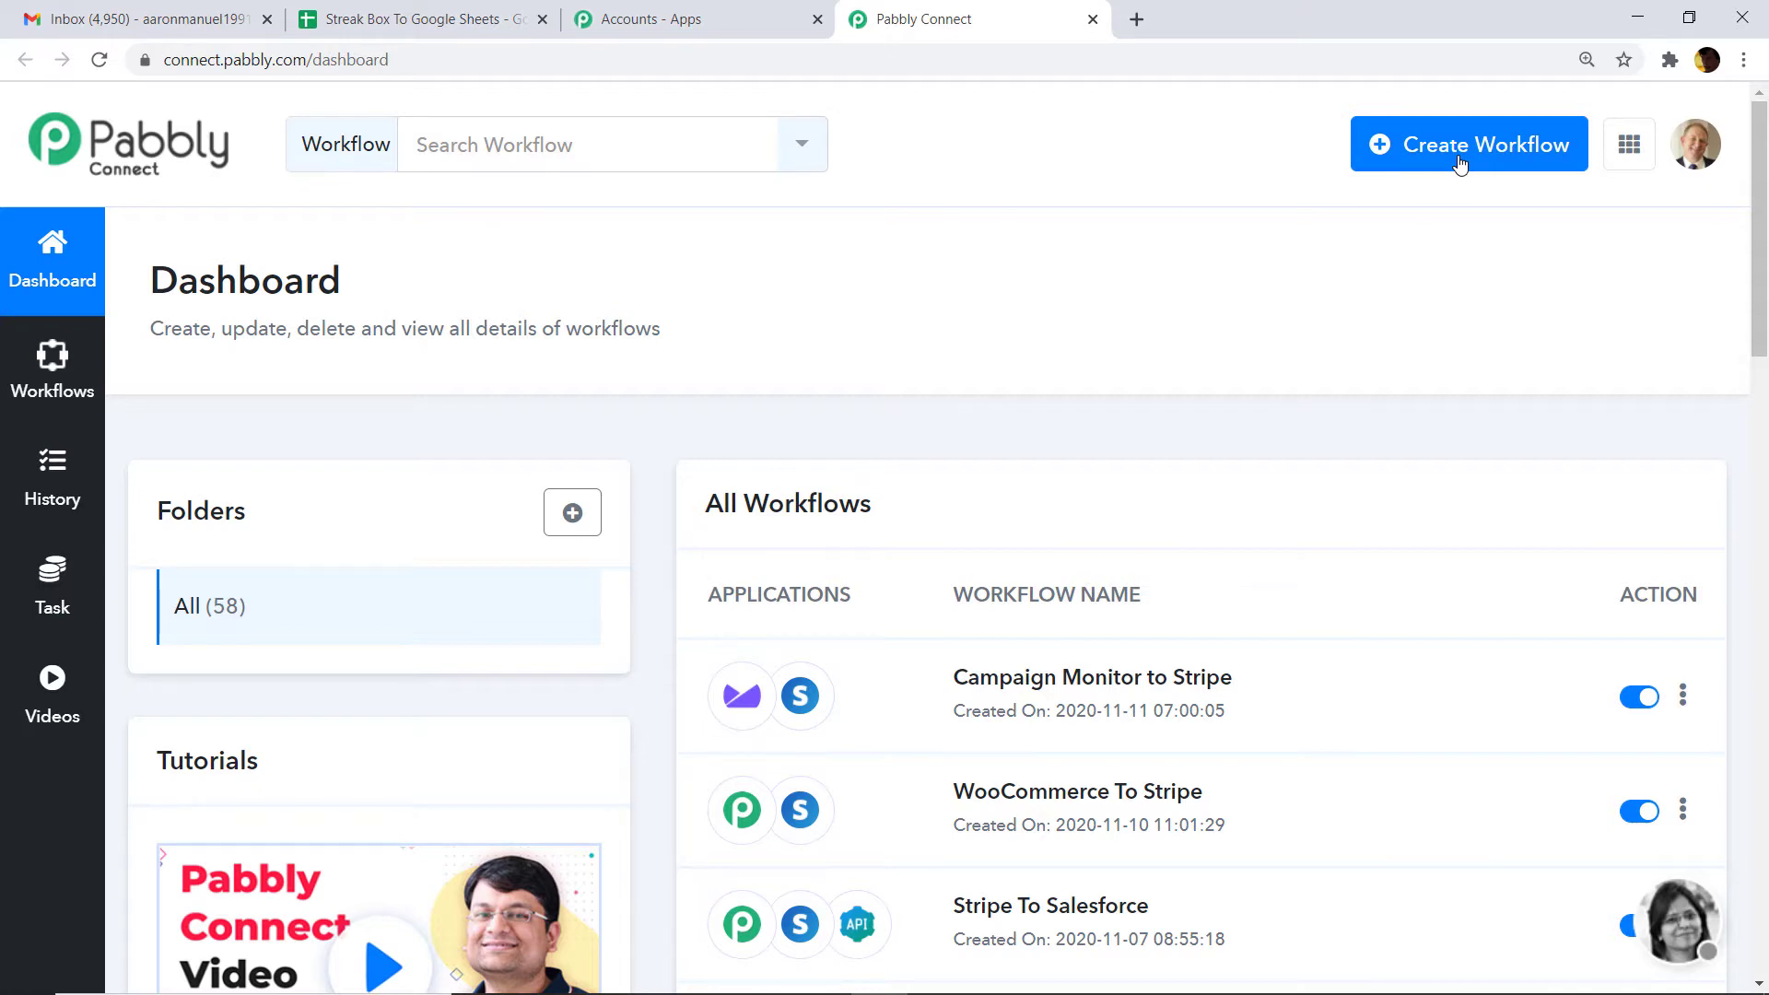
- Create a new workflow named "Streak CRM to Google Sheets"
click(1459, 162)
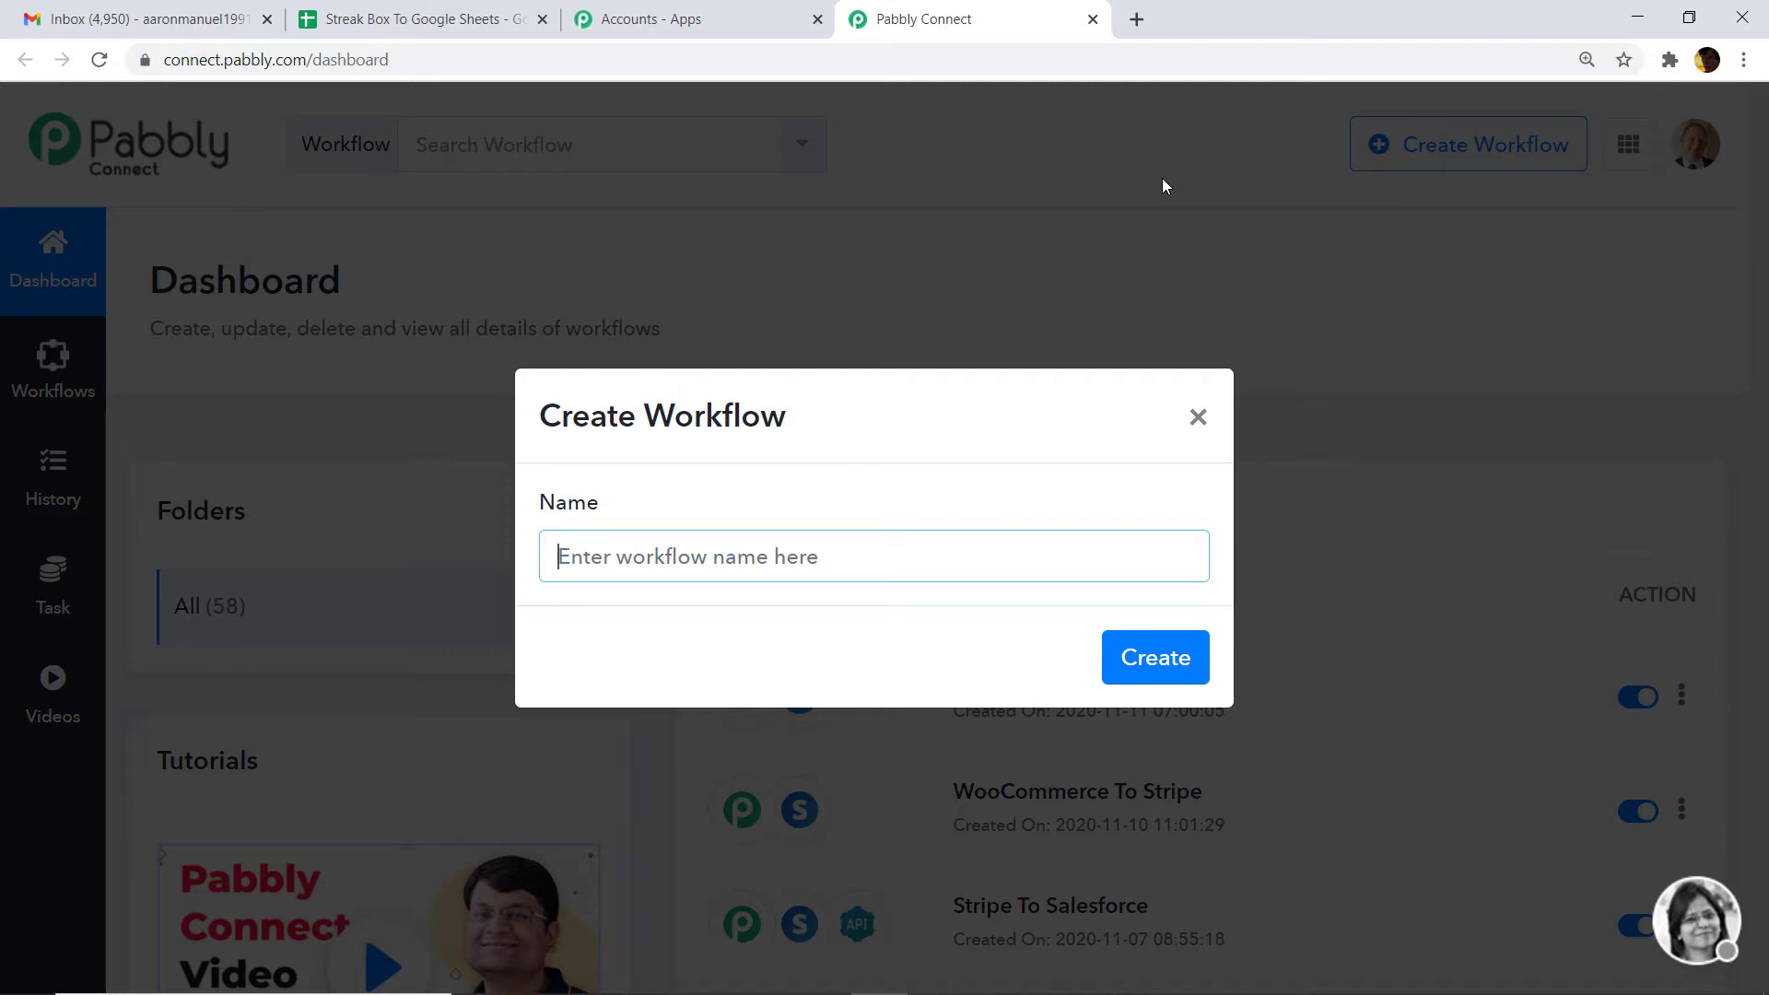
text(S)
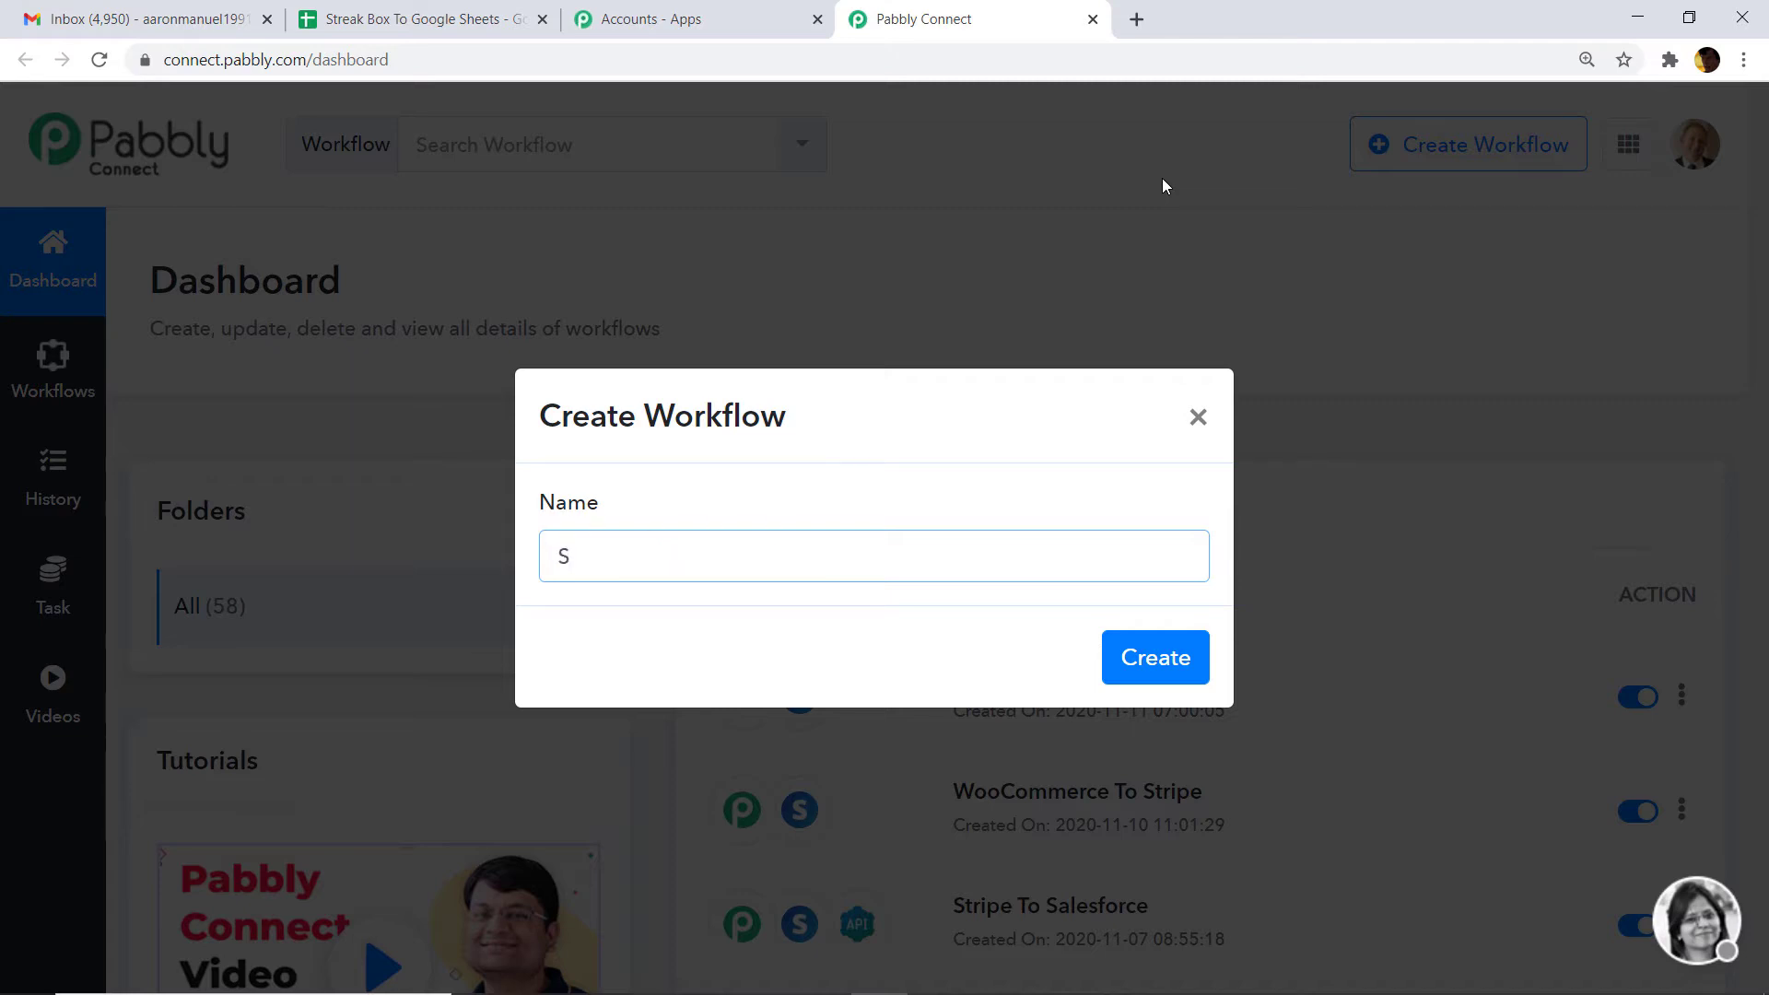
text(treak CRM to Googl)
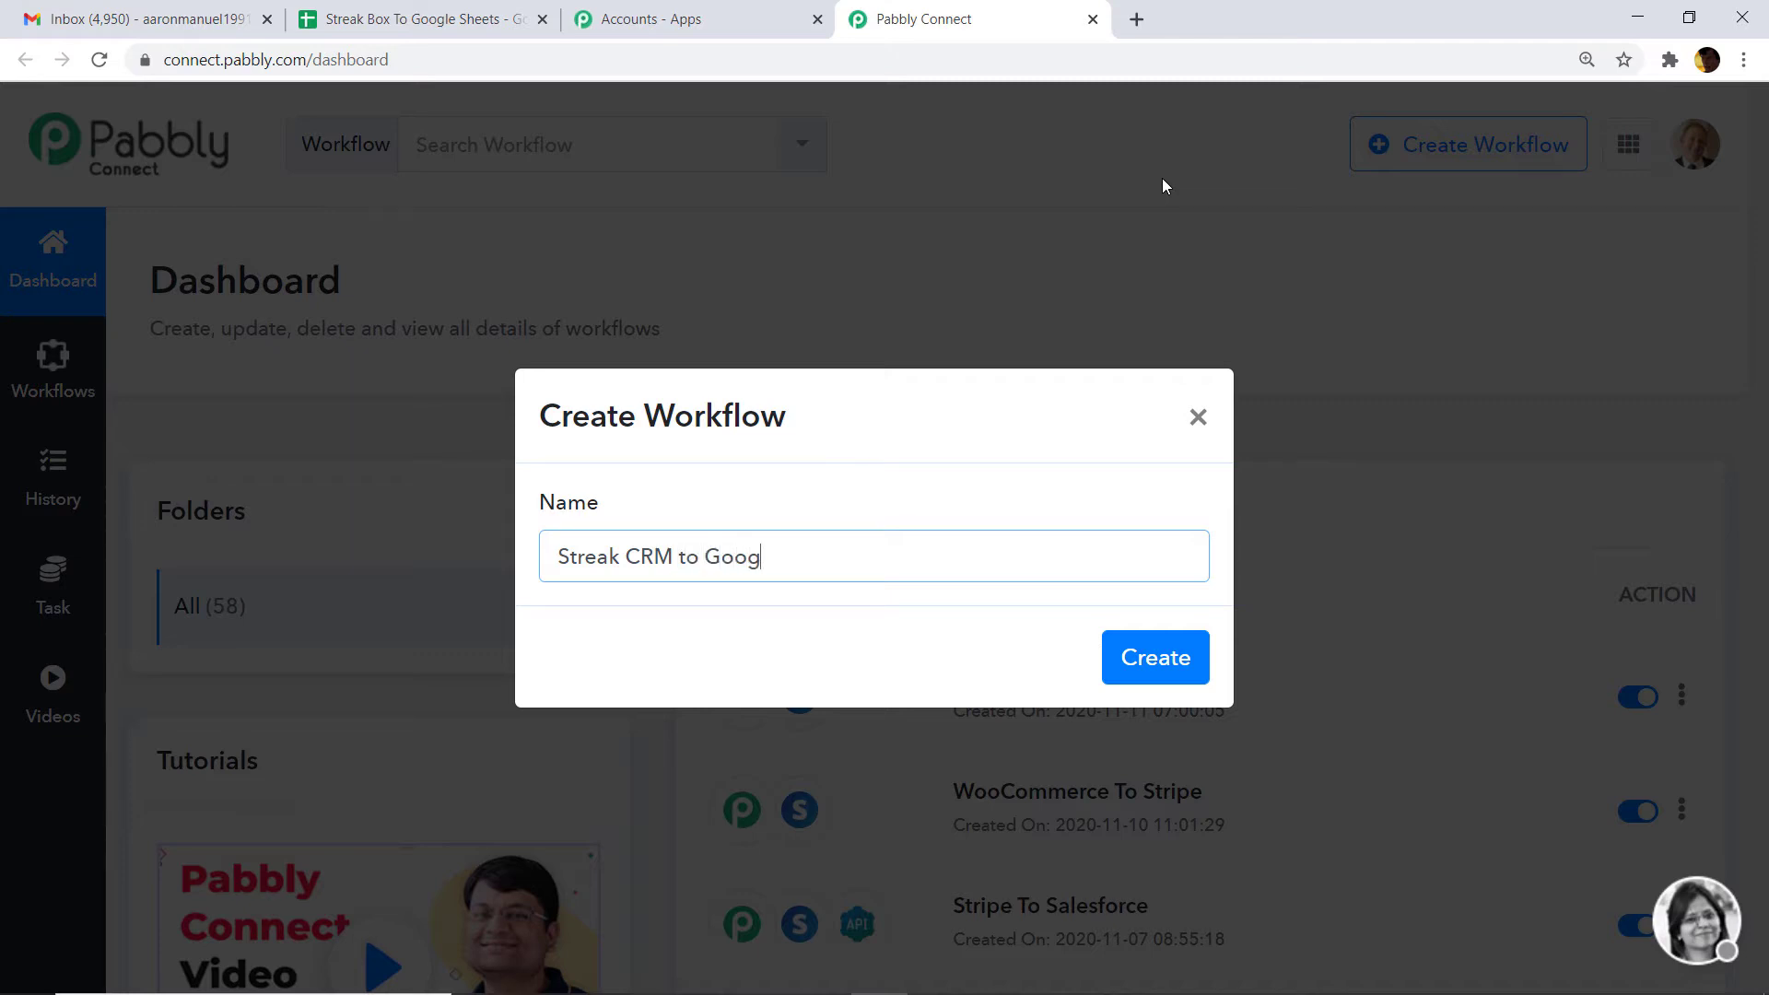
text(e Sheets)
click(1176, 657)
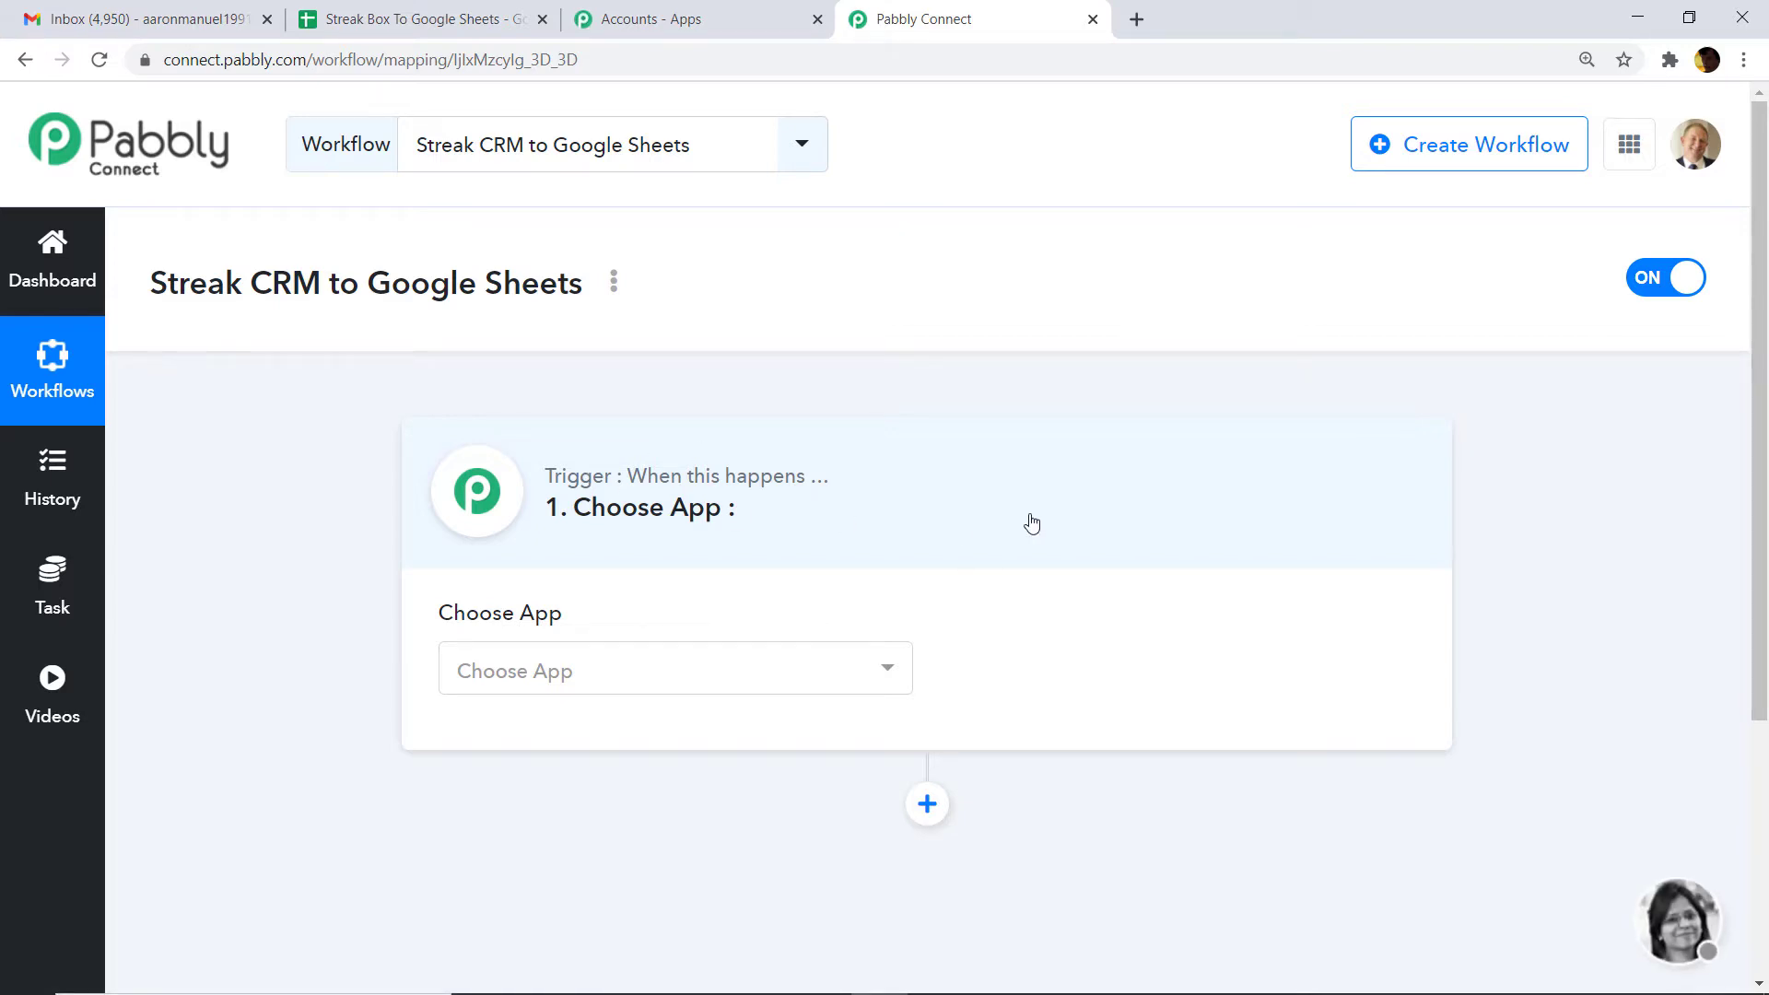
- Set the workflow's trigger app to Streak CRM with New Box as its method
click(743, 673)
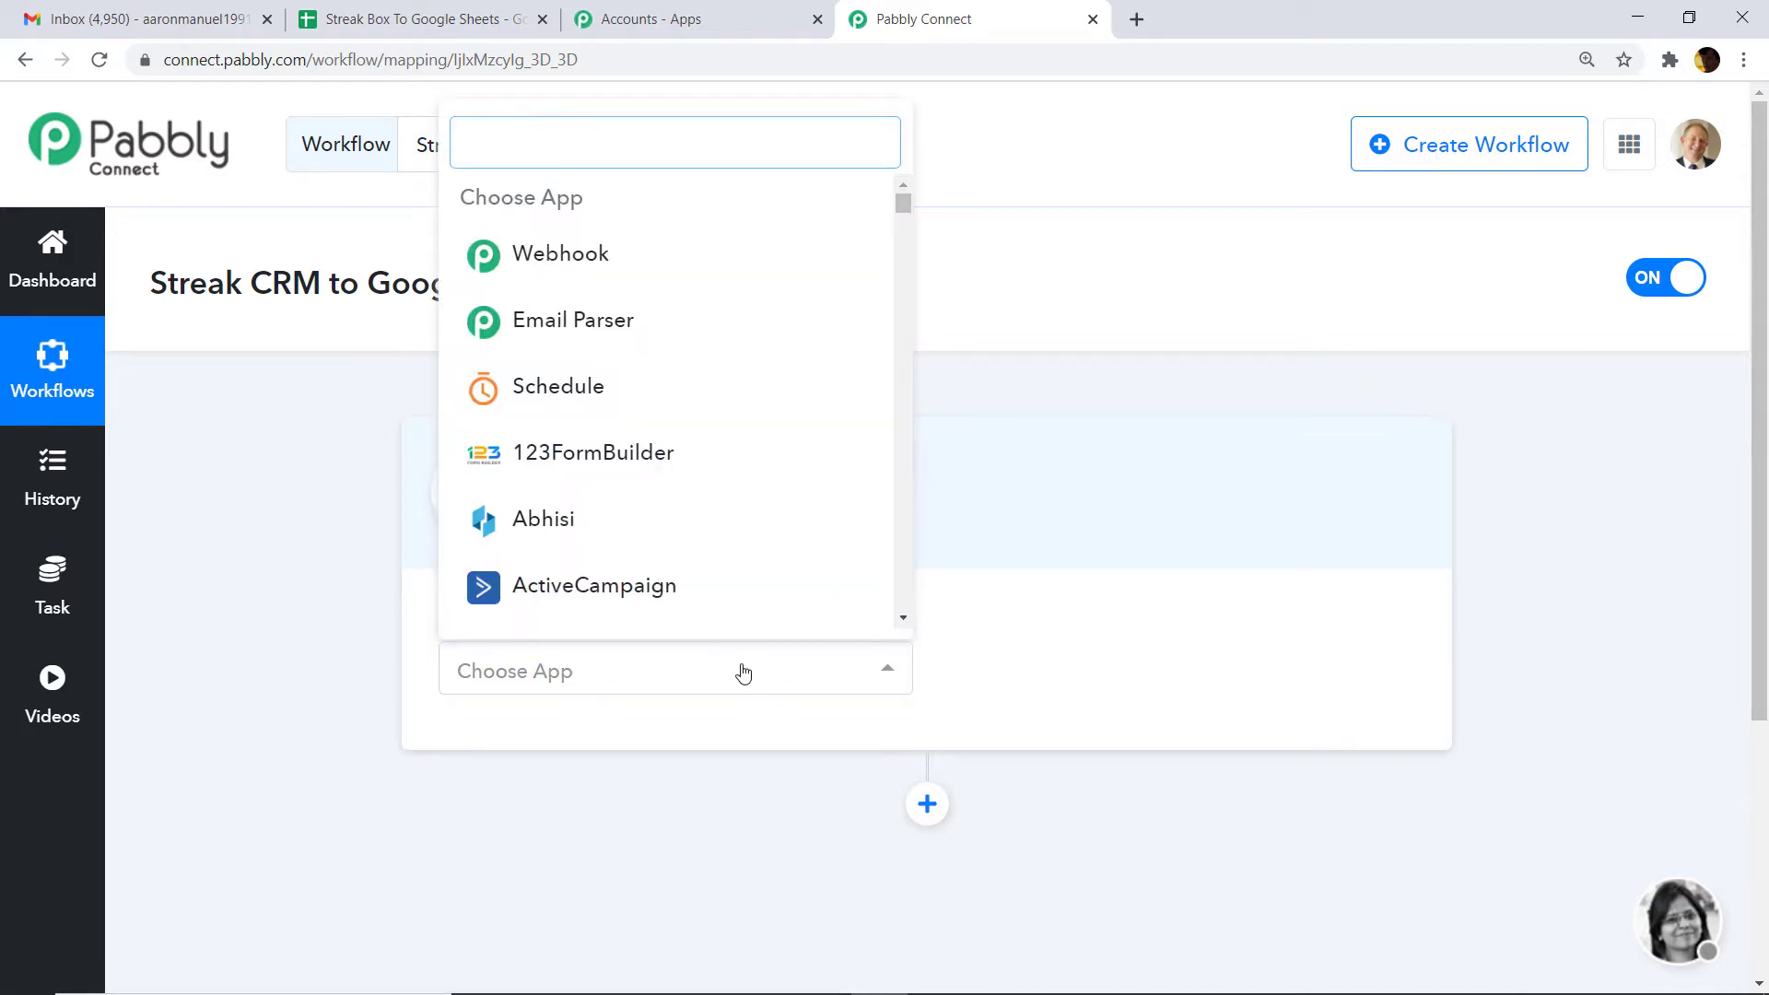
text(strea)
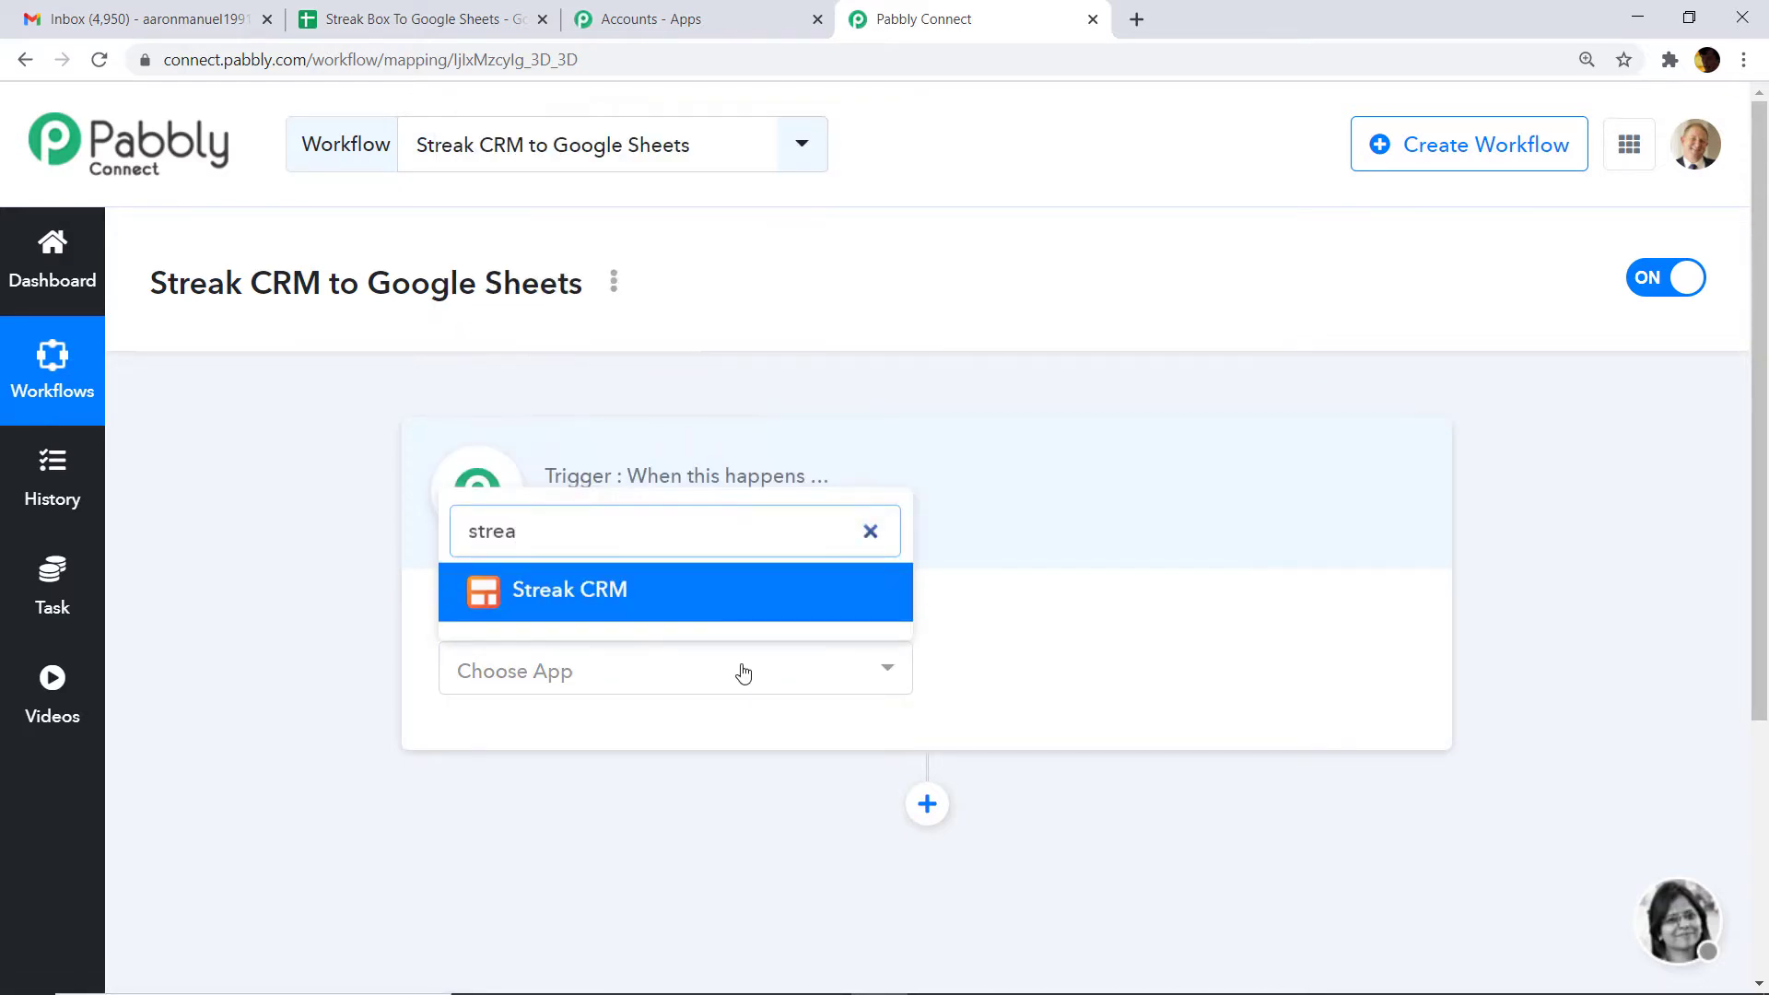
text(k)
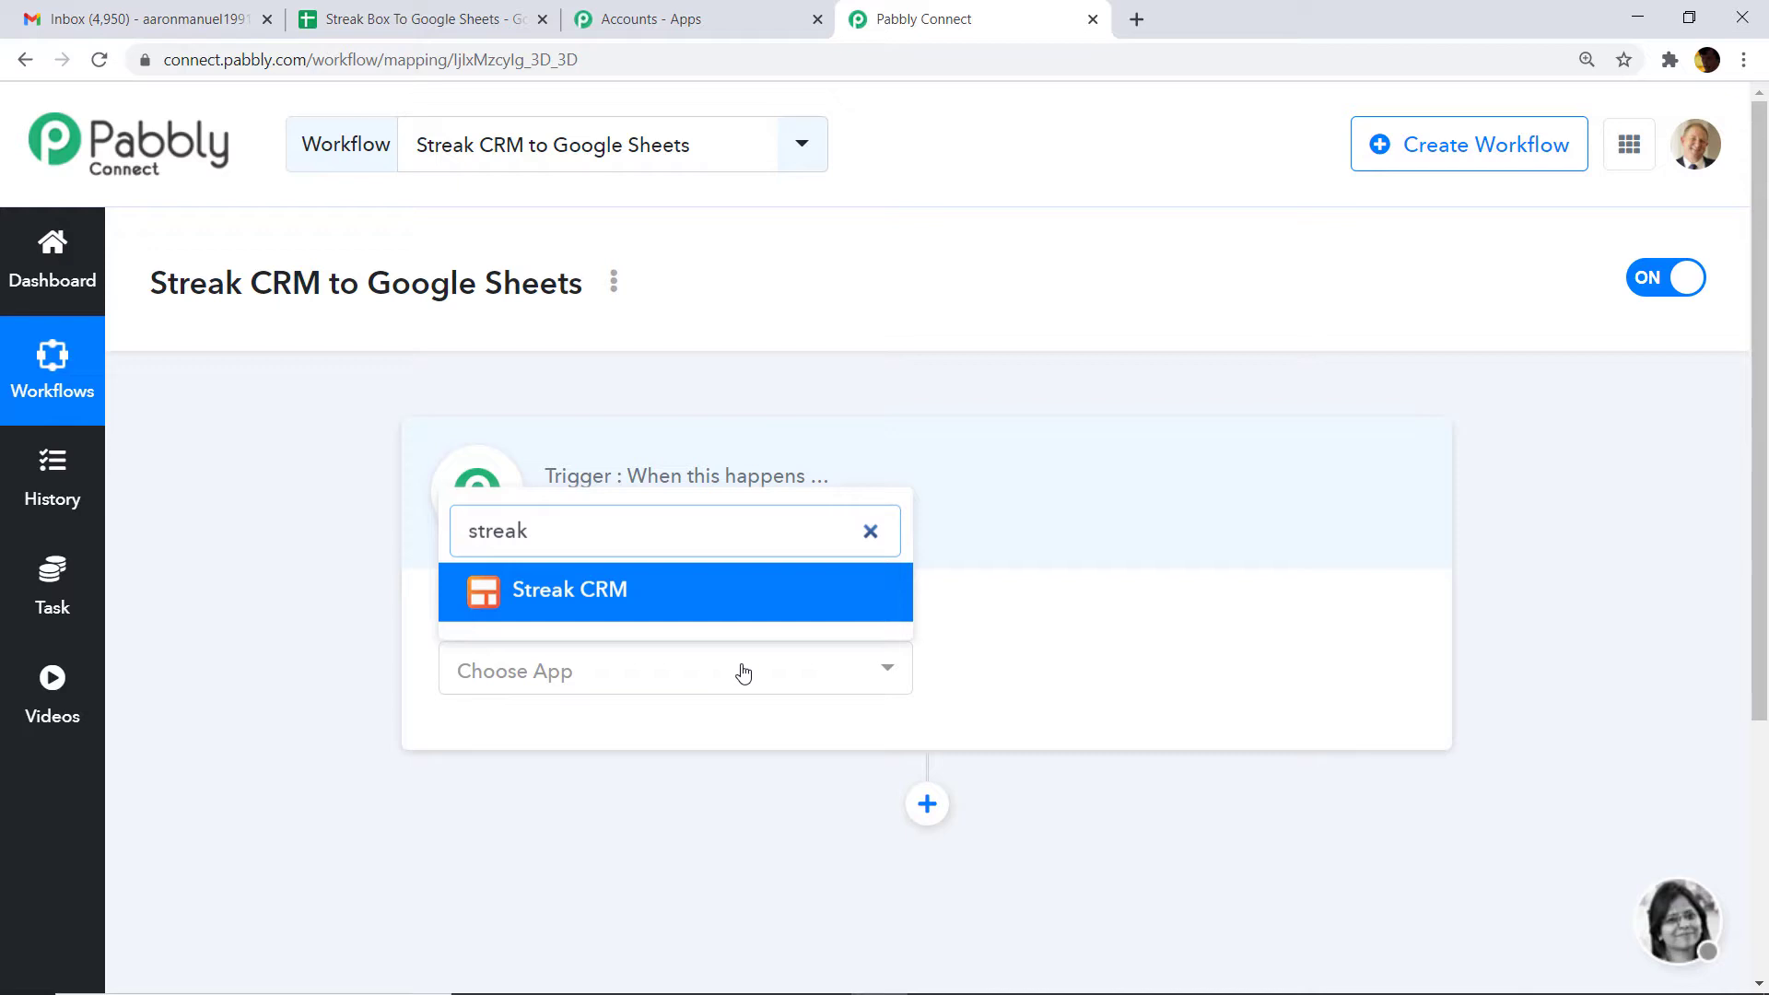
click(594, 590)
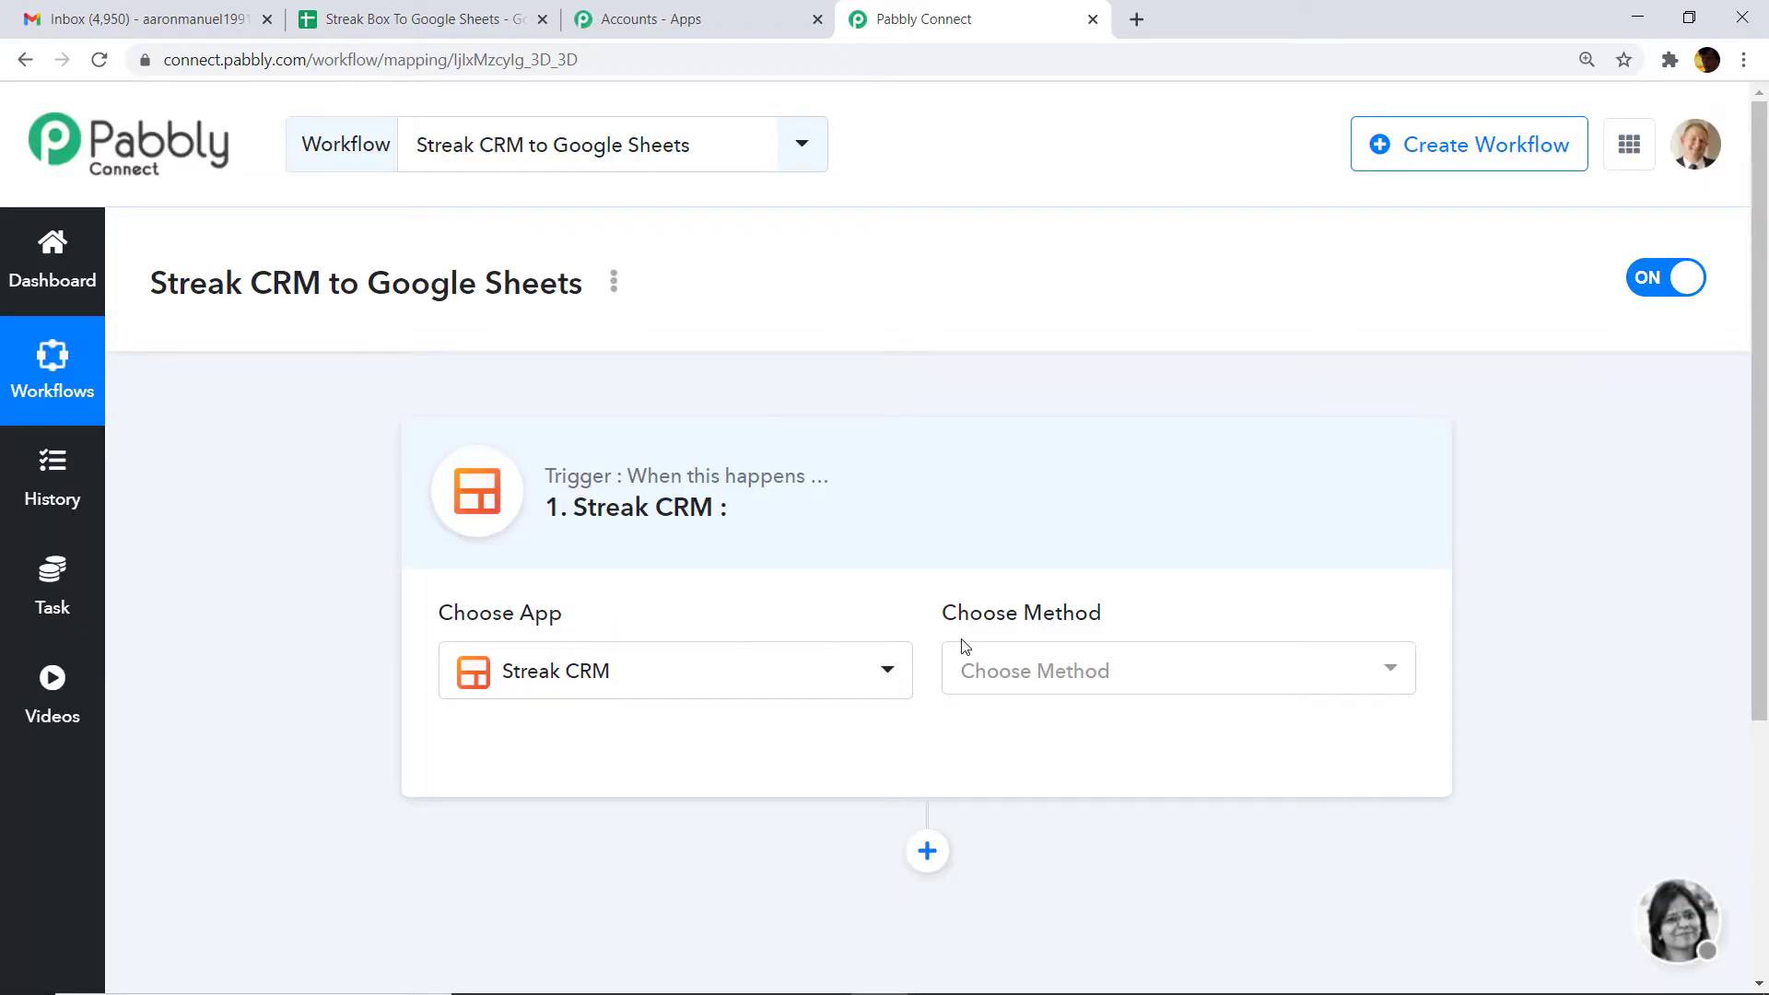
click(1038, 670)
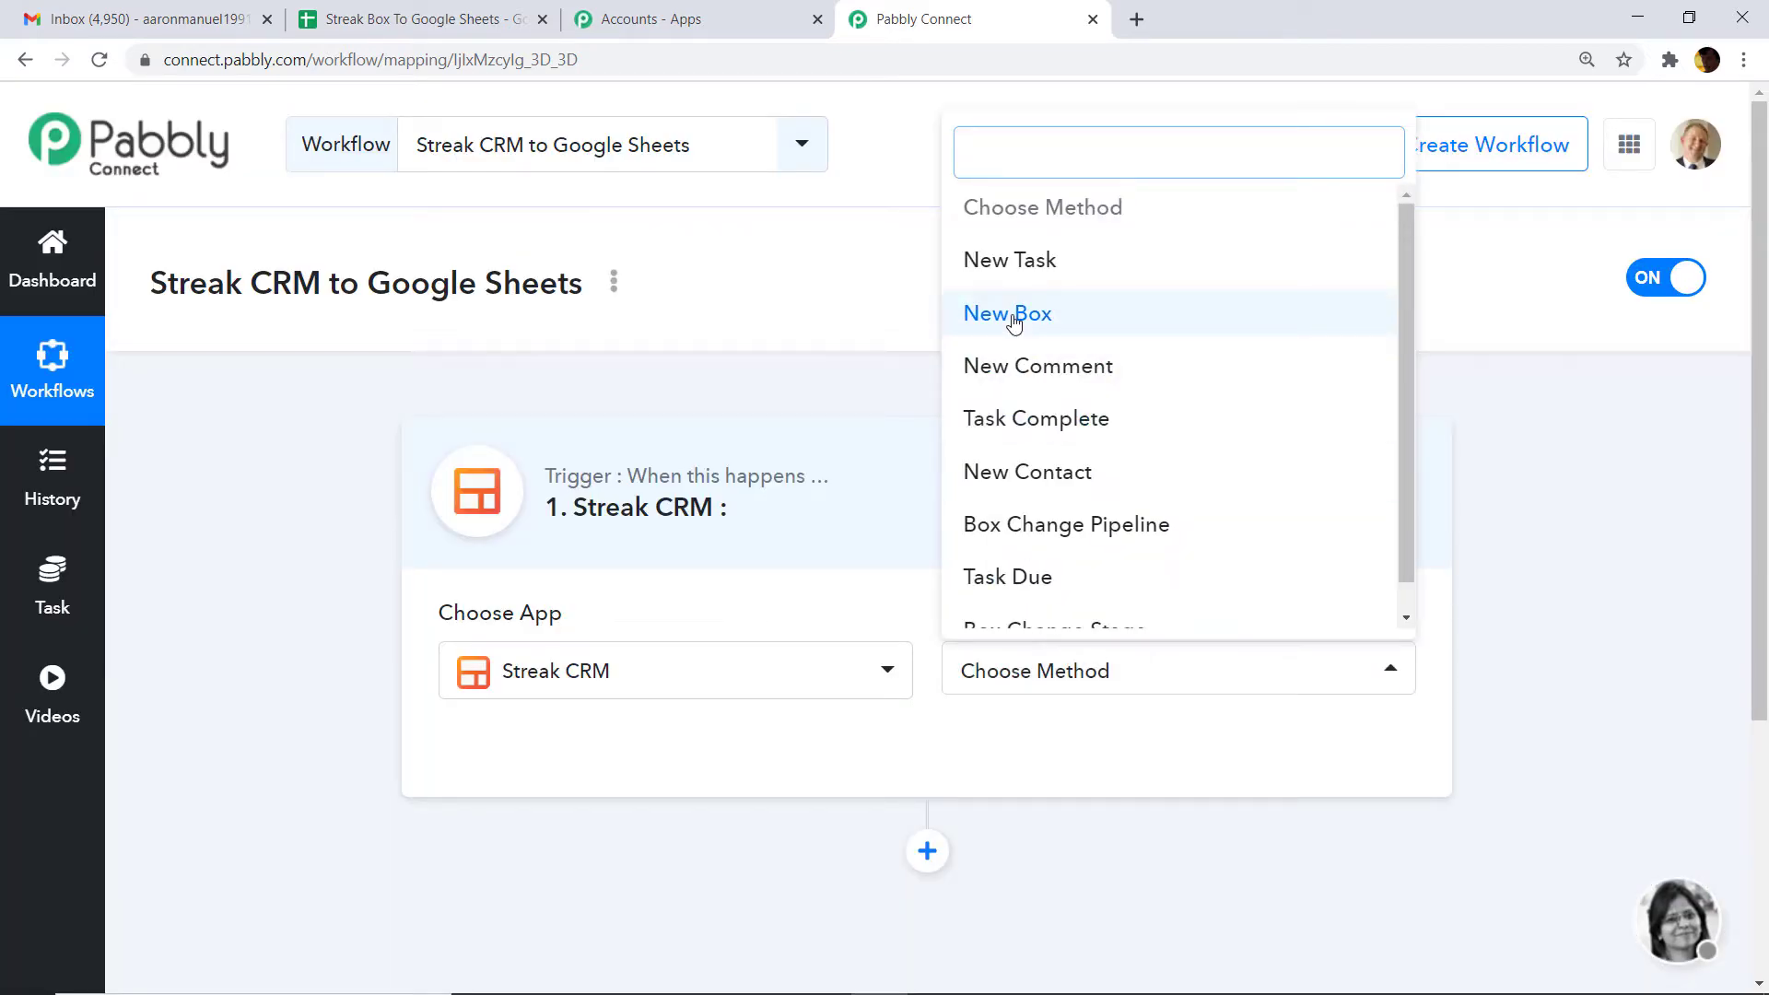
click(1013, 316)
click(1042, 679)
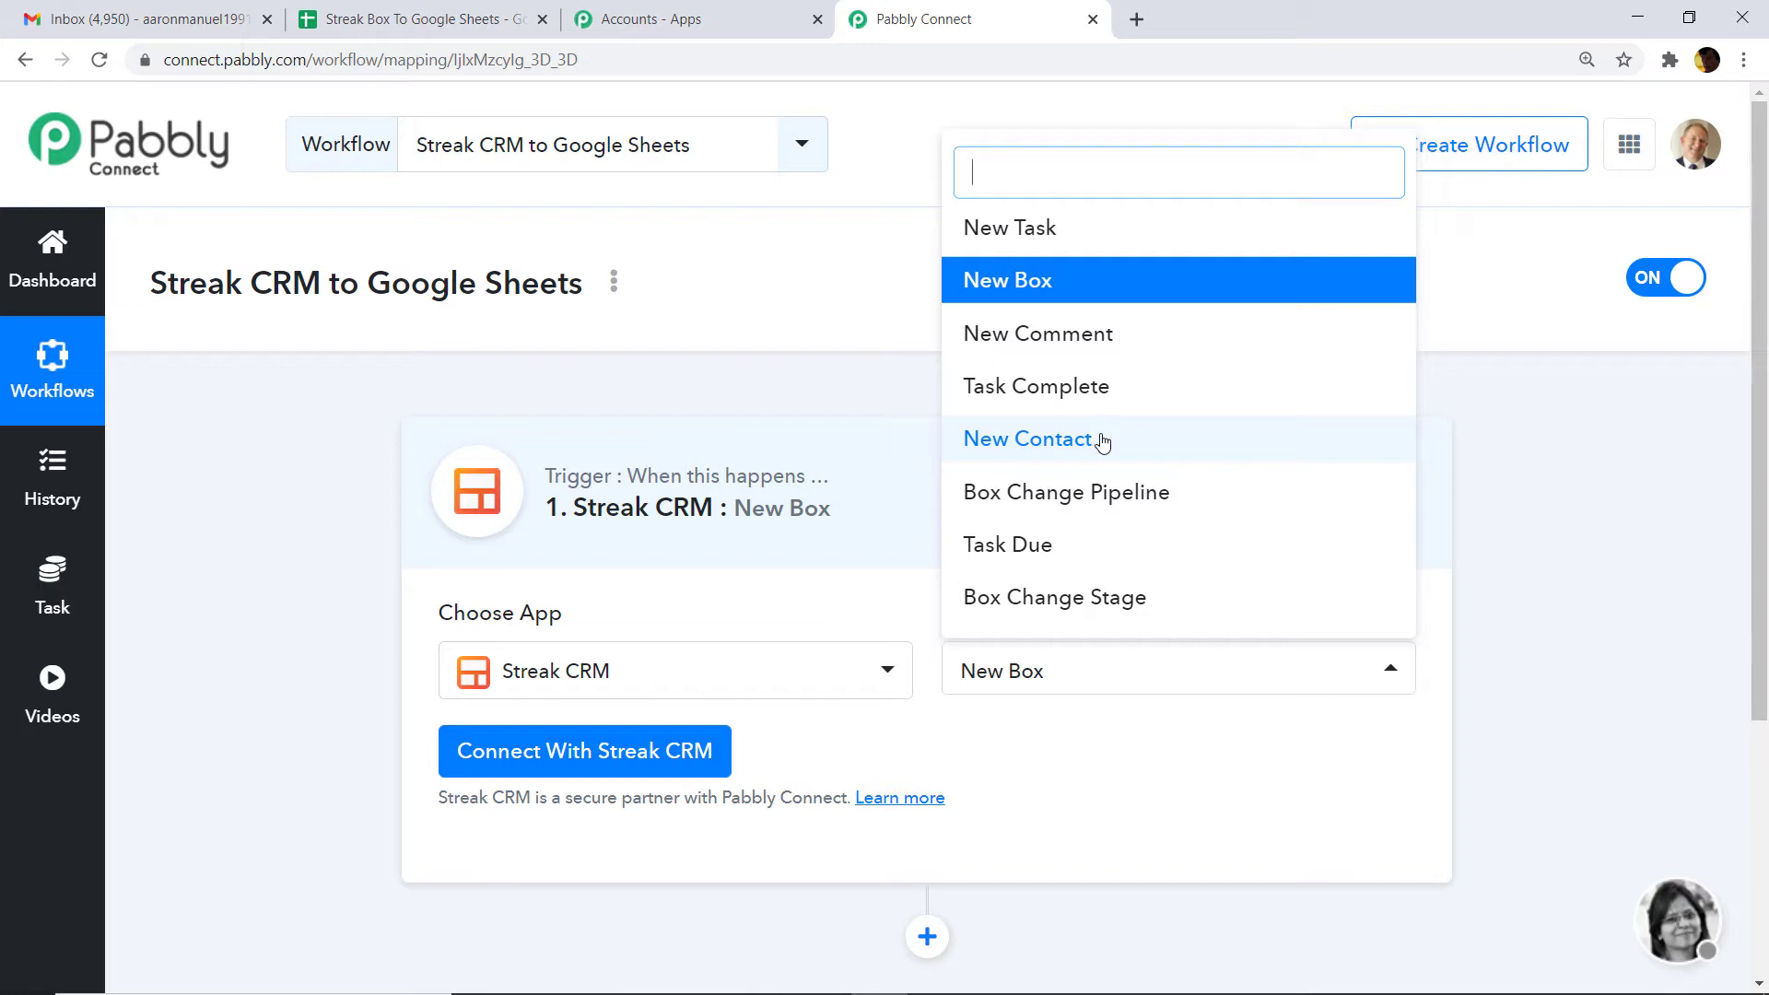
click(1070, 280)
- Start connecting the trigger with Streak CRM to open the new credentials form
scroll(1207, 433, down, 1)
scroll(1208, 433, down, 1)
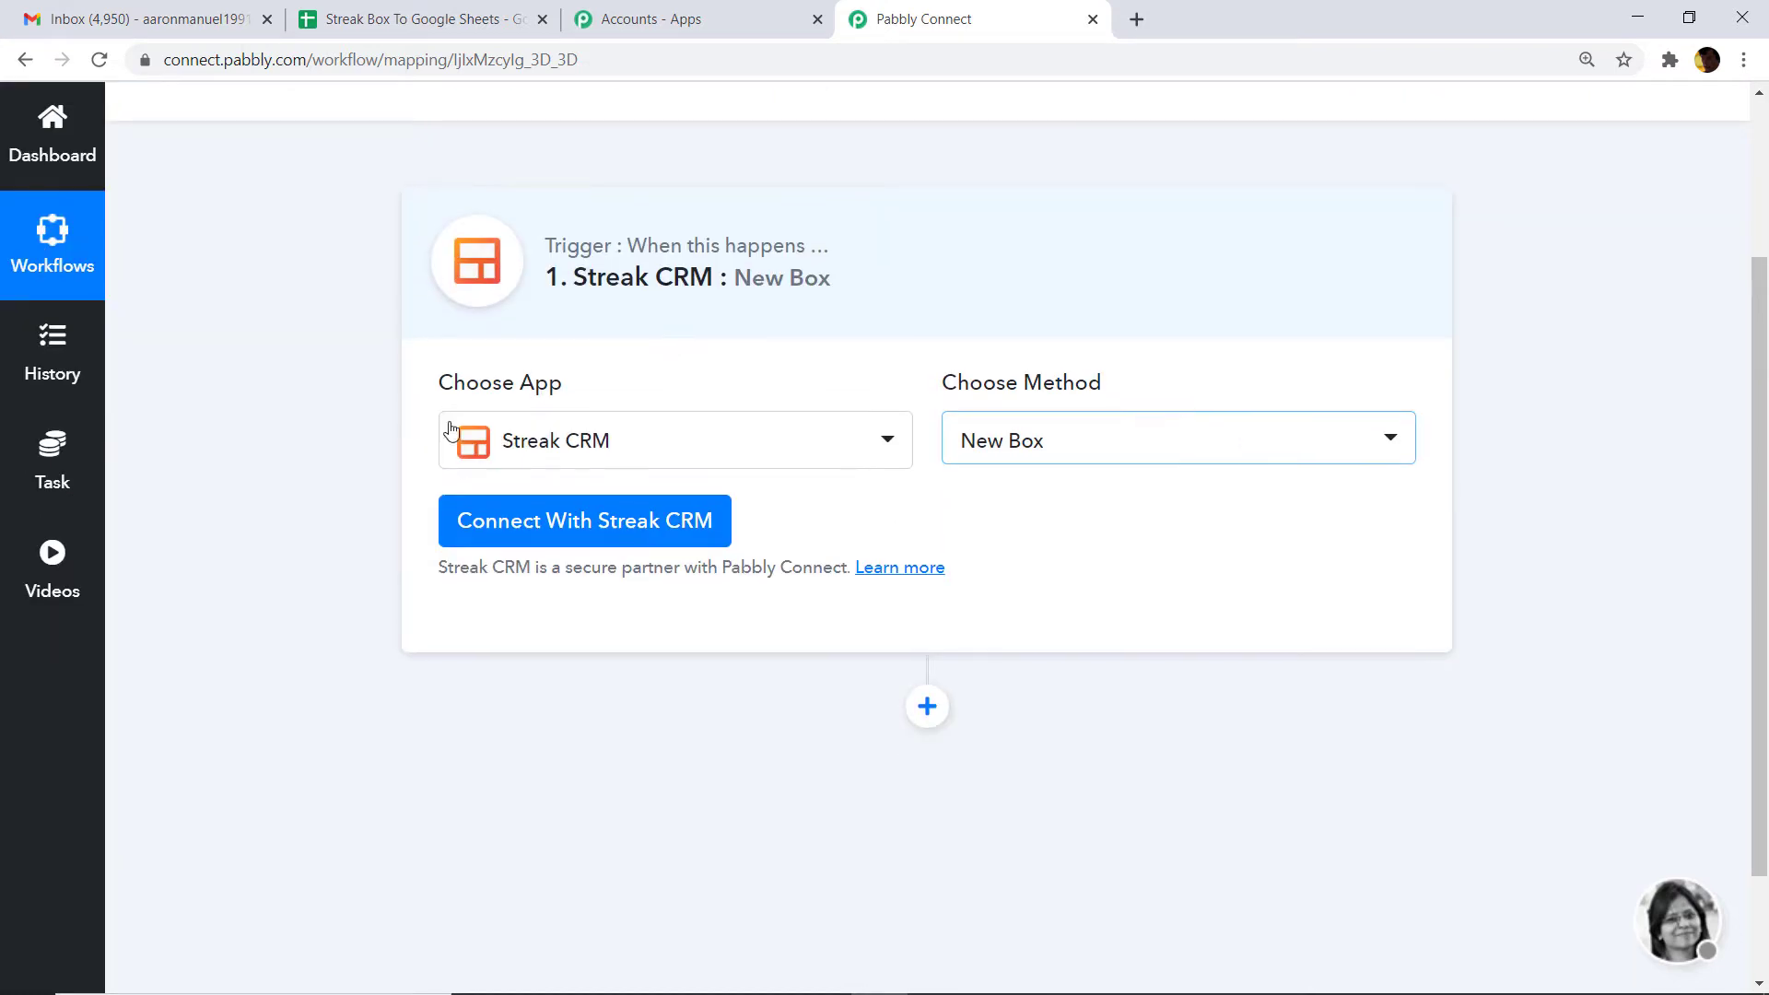
click(626, 521)
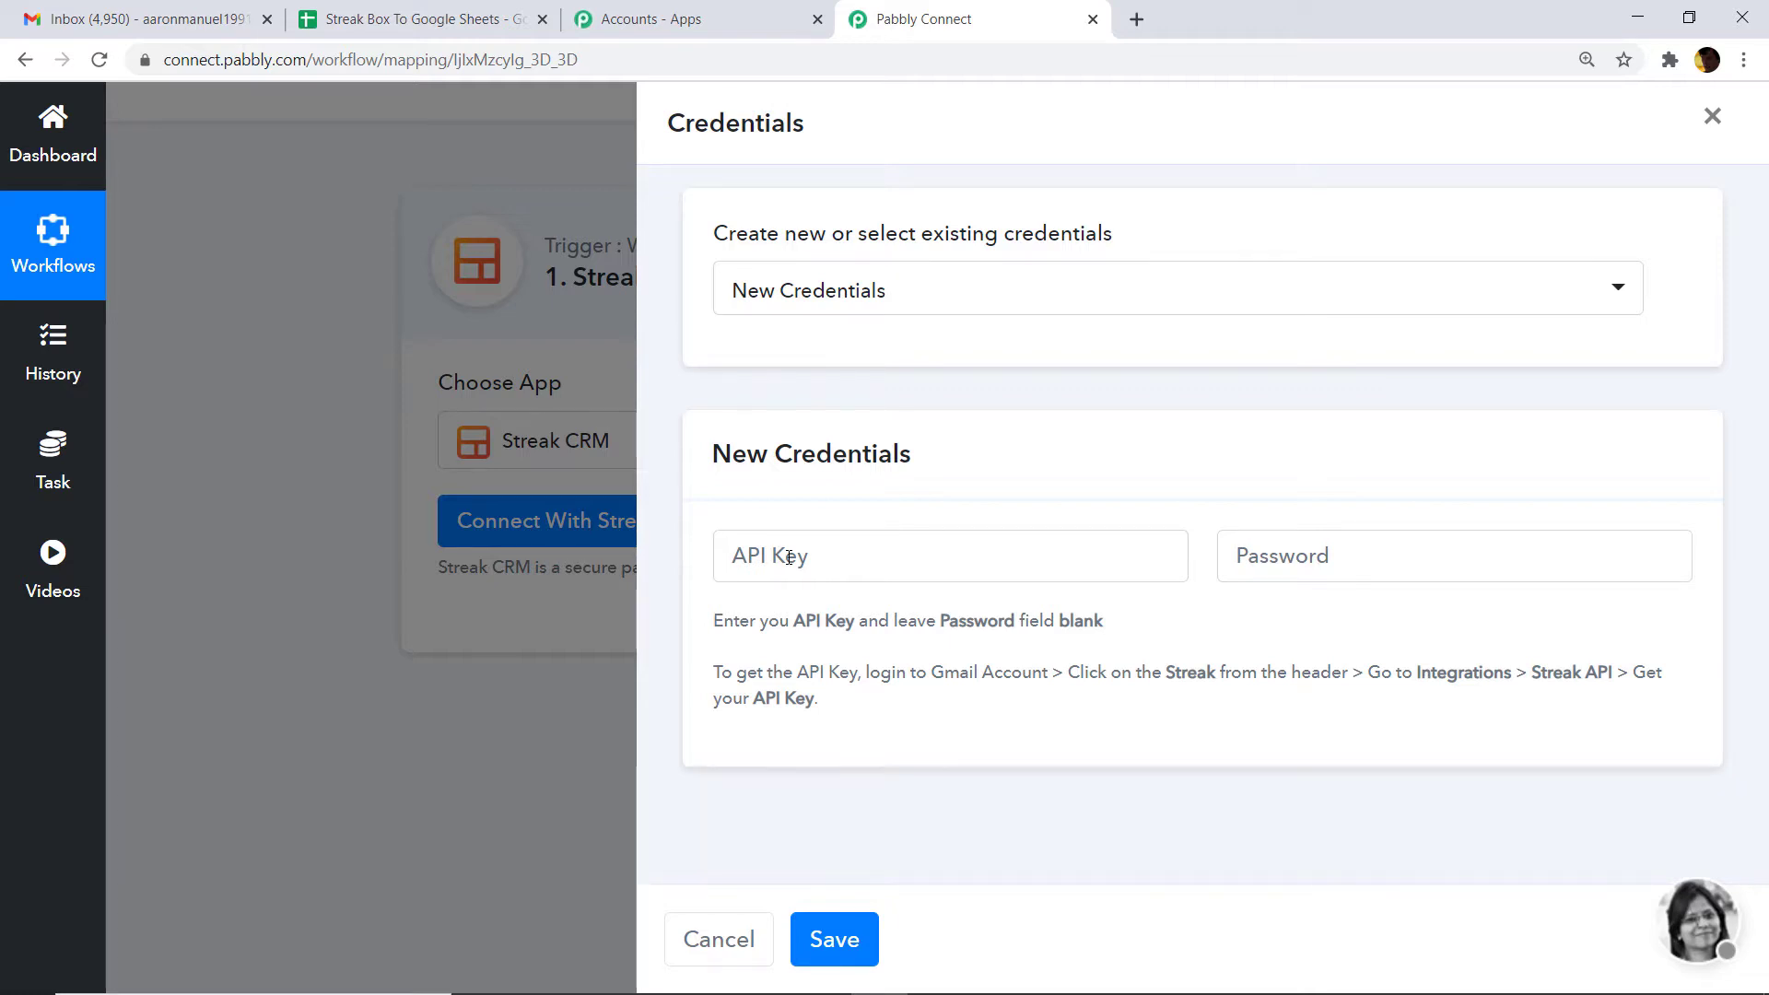
- Switch to Gmail, create a new Streak API key in the Streak integrations and copy it
key(ctrl+1)
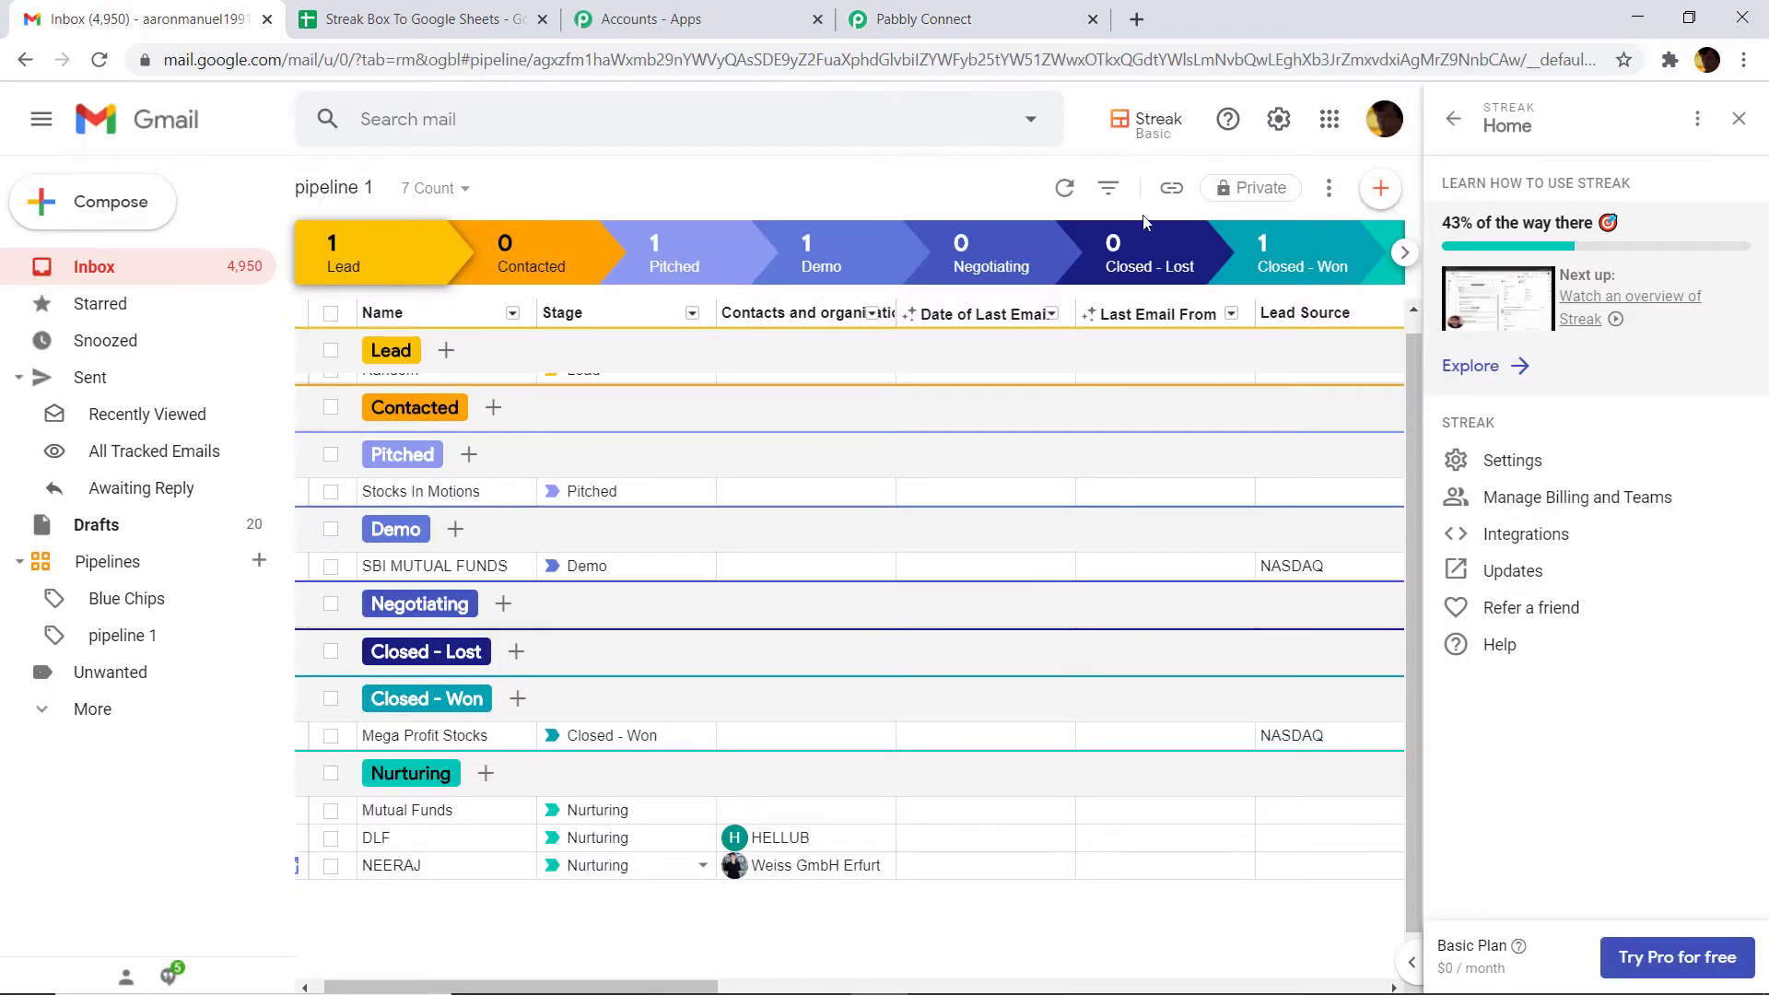
click(1517, 534)
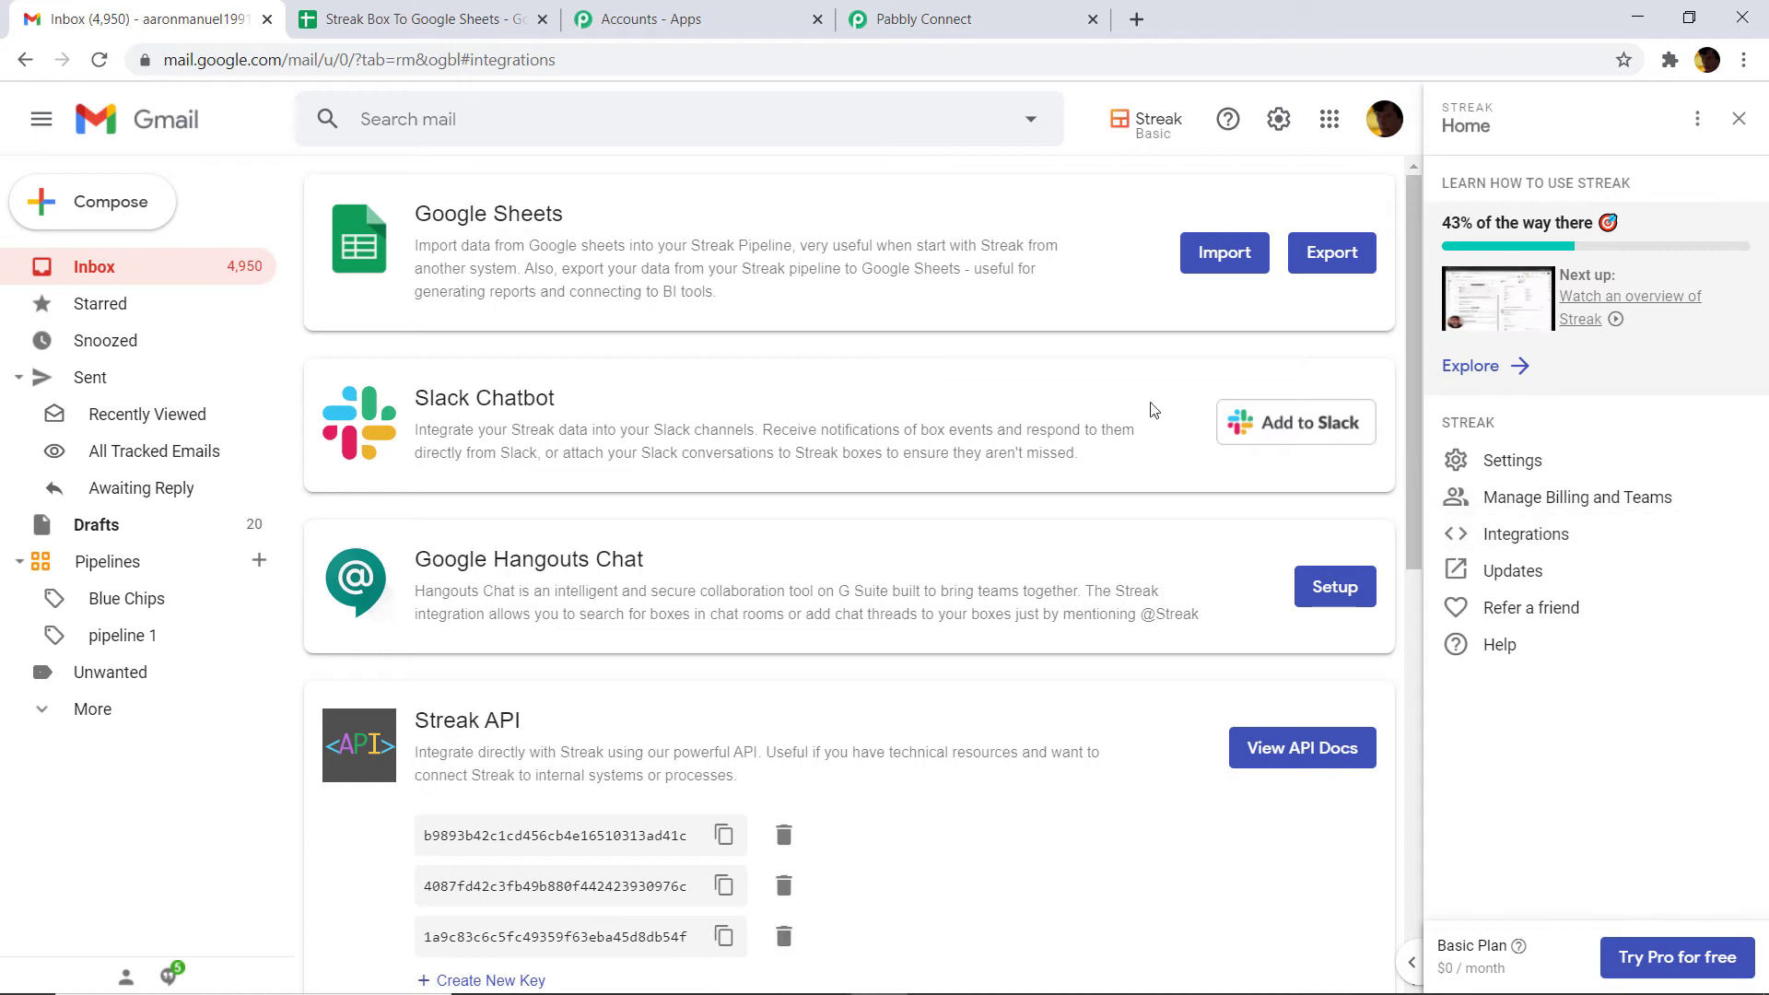
scroll(1055, 378, down, 5)
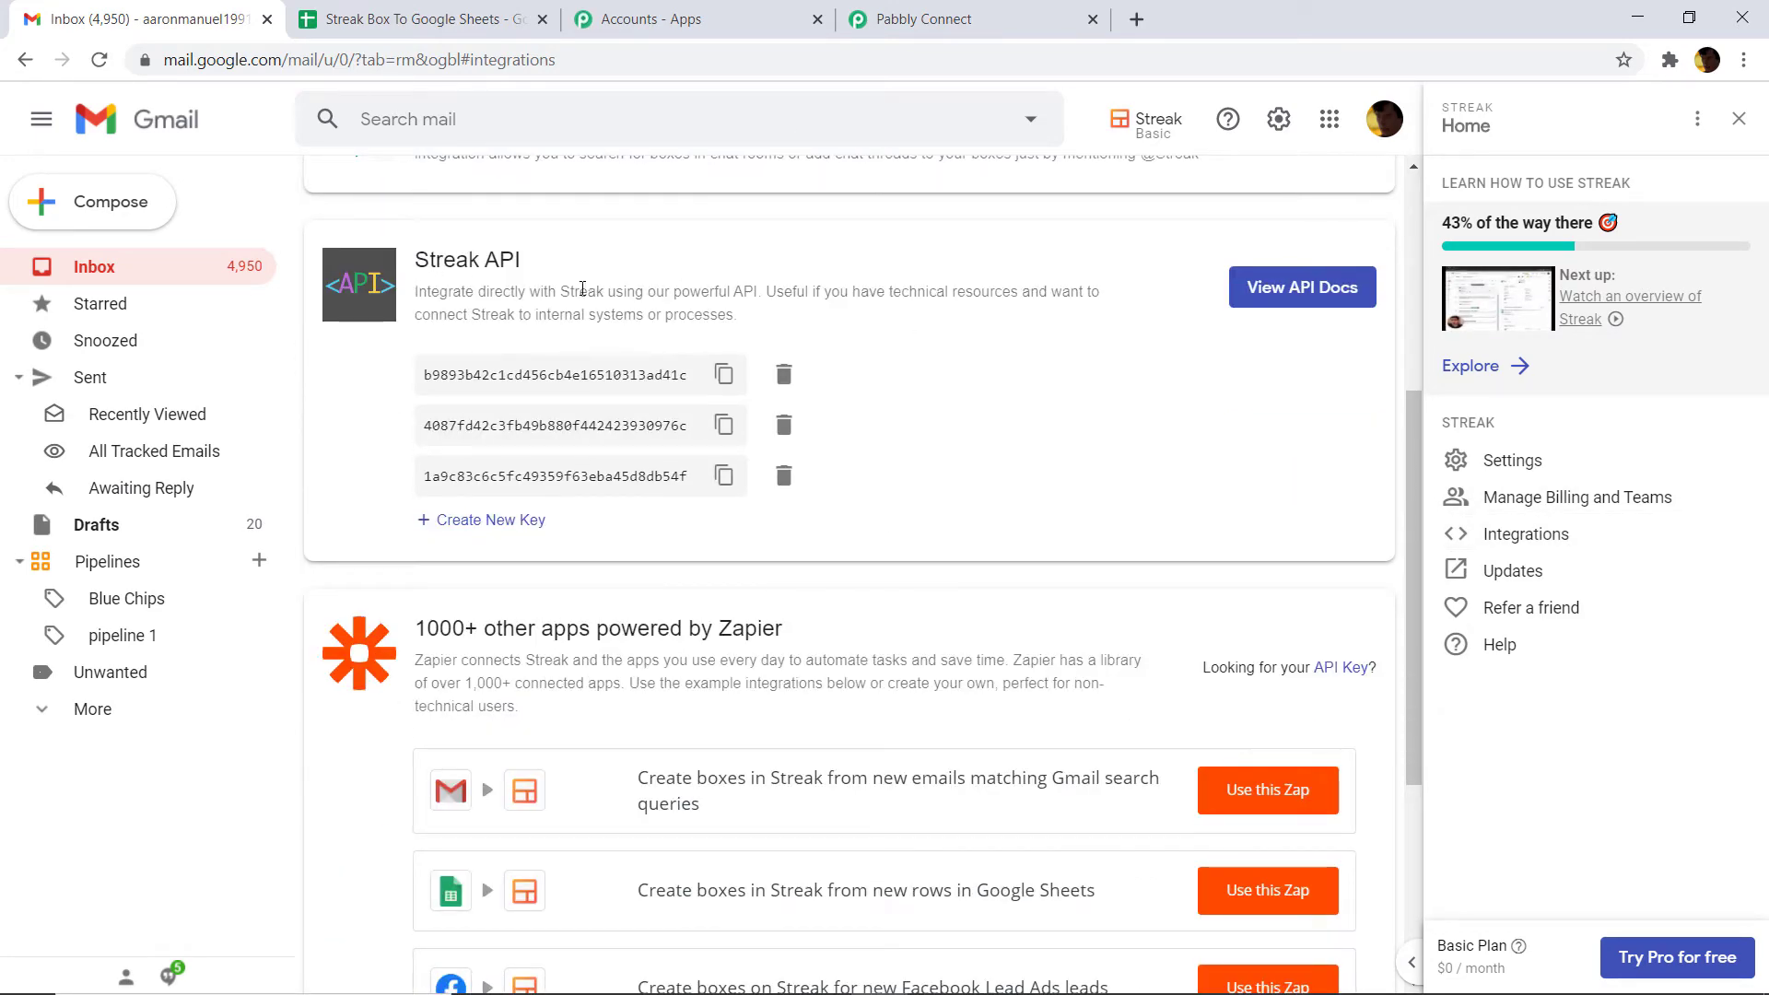
click(488, 521)
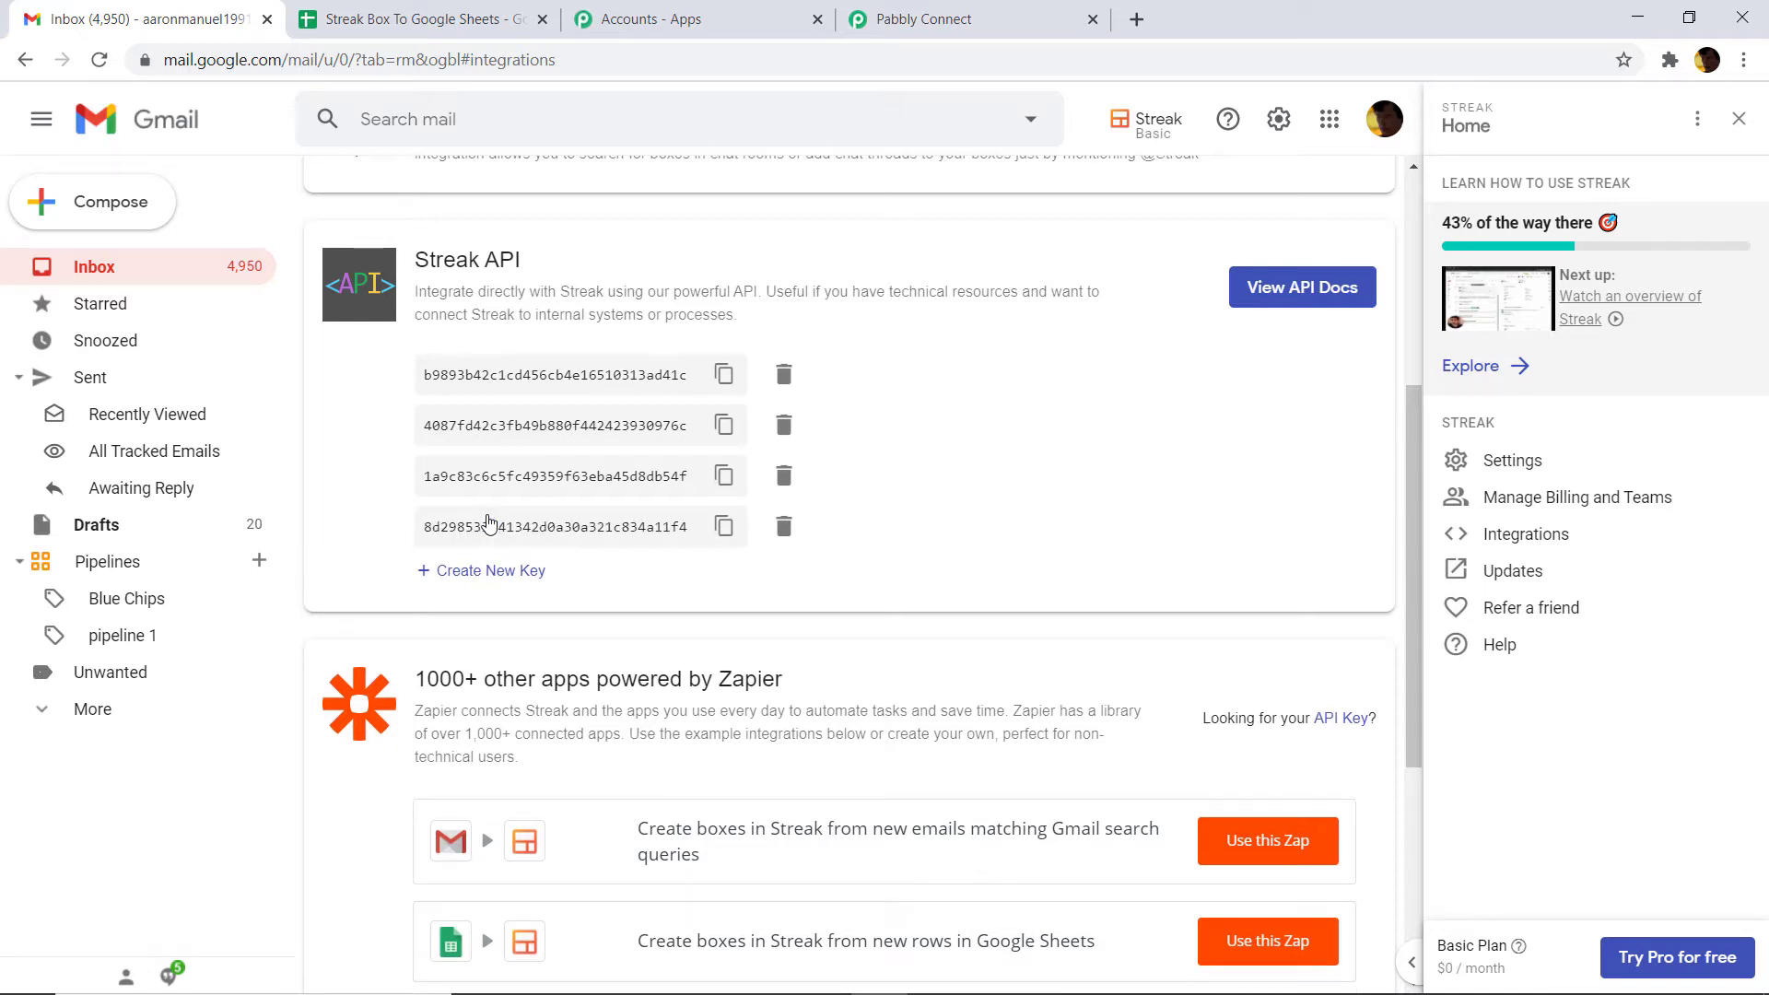
click(724, 527)
- Switch to Pabbly Connect, paste the API key into the Streak CRM credentials and save the connection
click(921, 19)
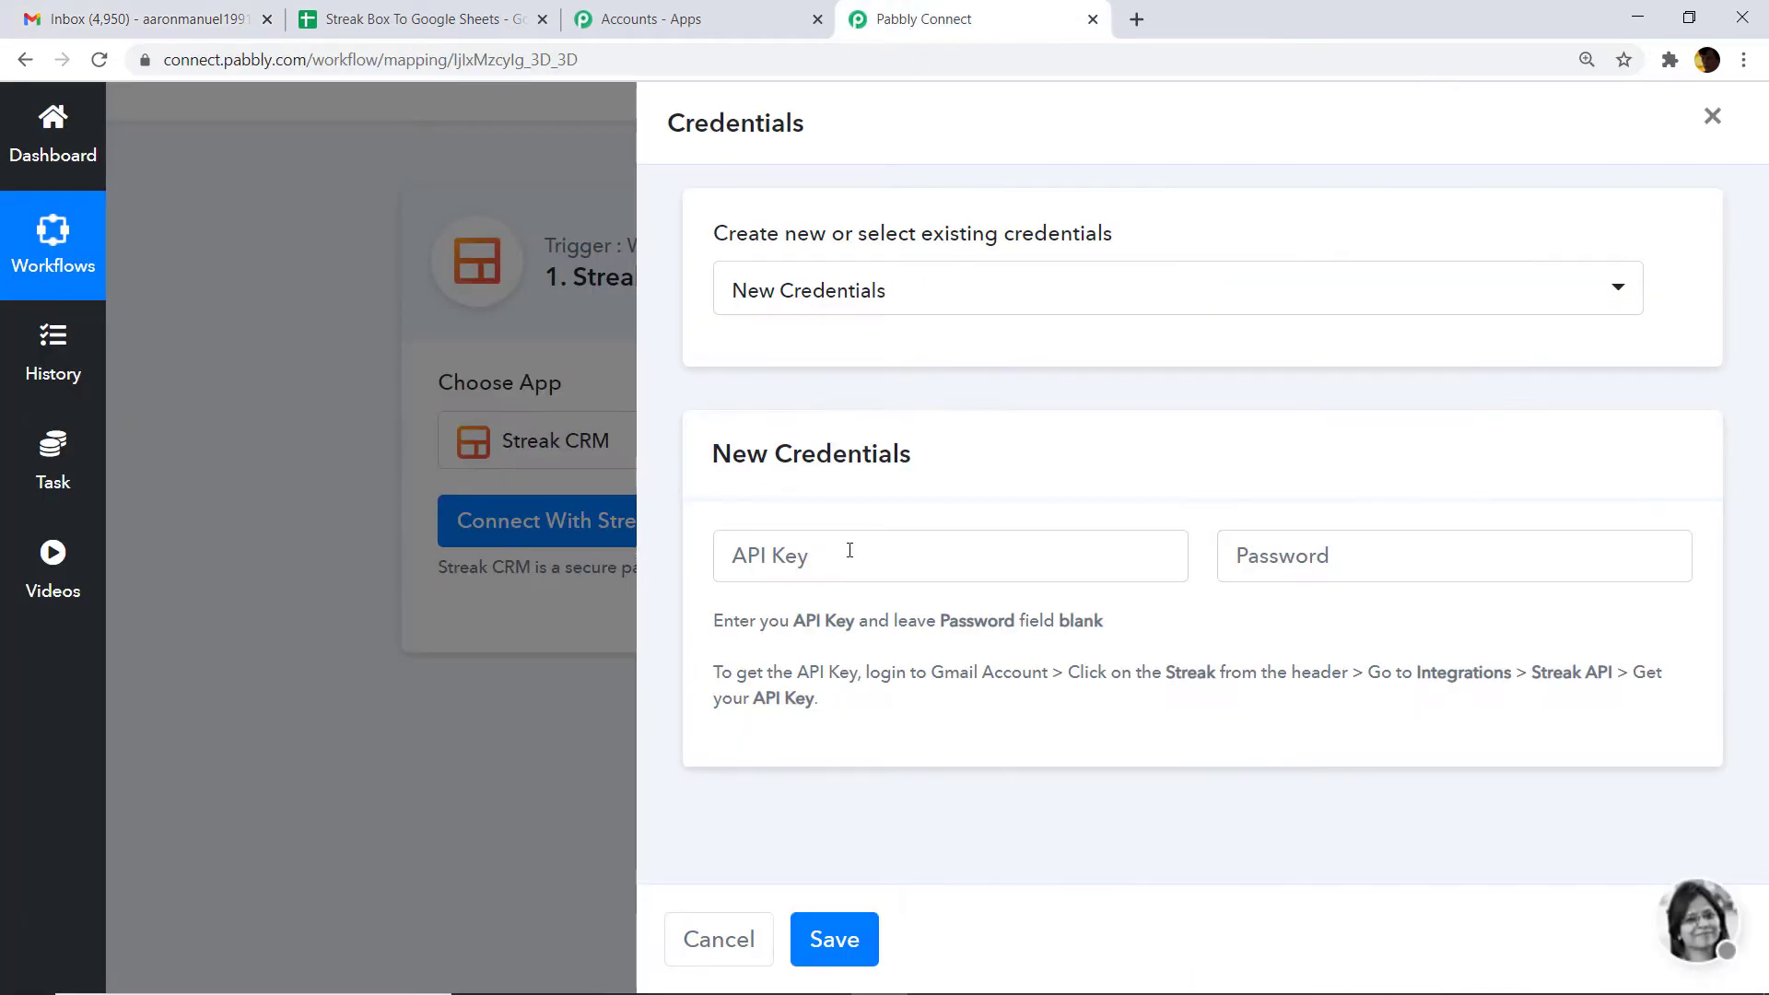
right_click(800, 563)
click(852, 738)
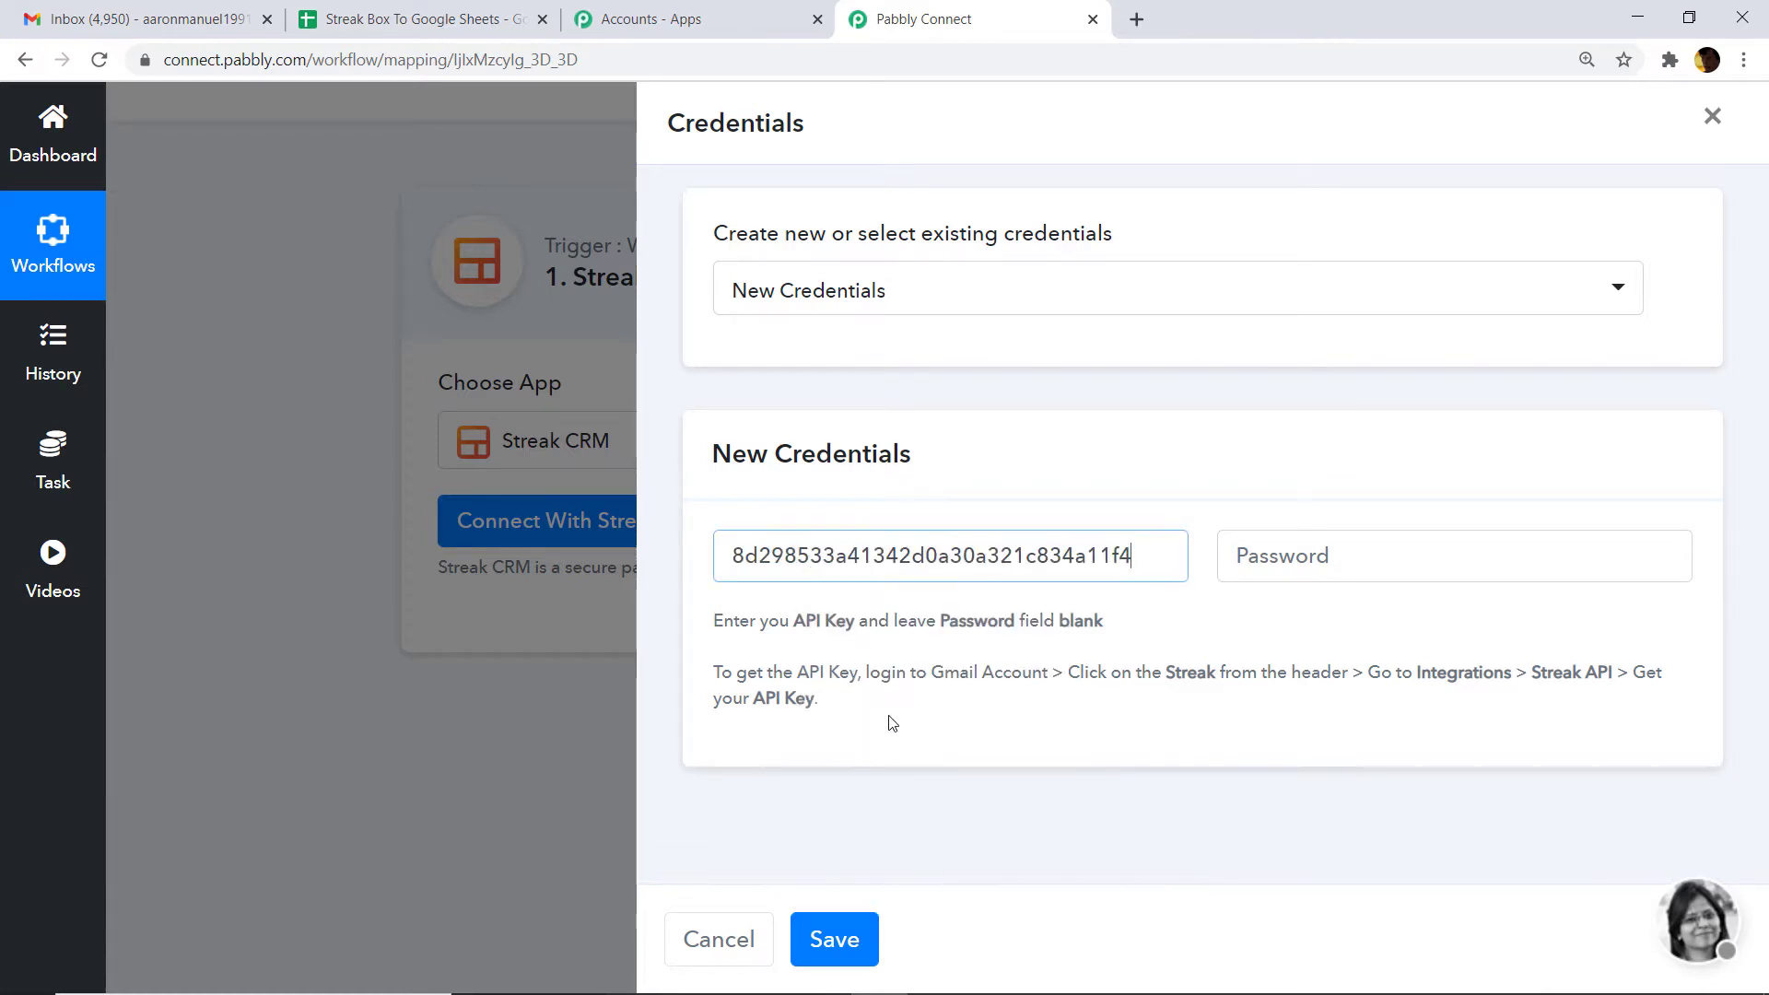
click(834, 940)
- Check which pipelines are available for the Streak CRM trigger
scroll(1069, 456, down, 2)
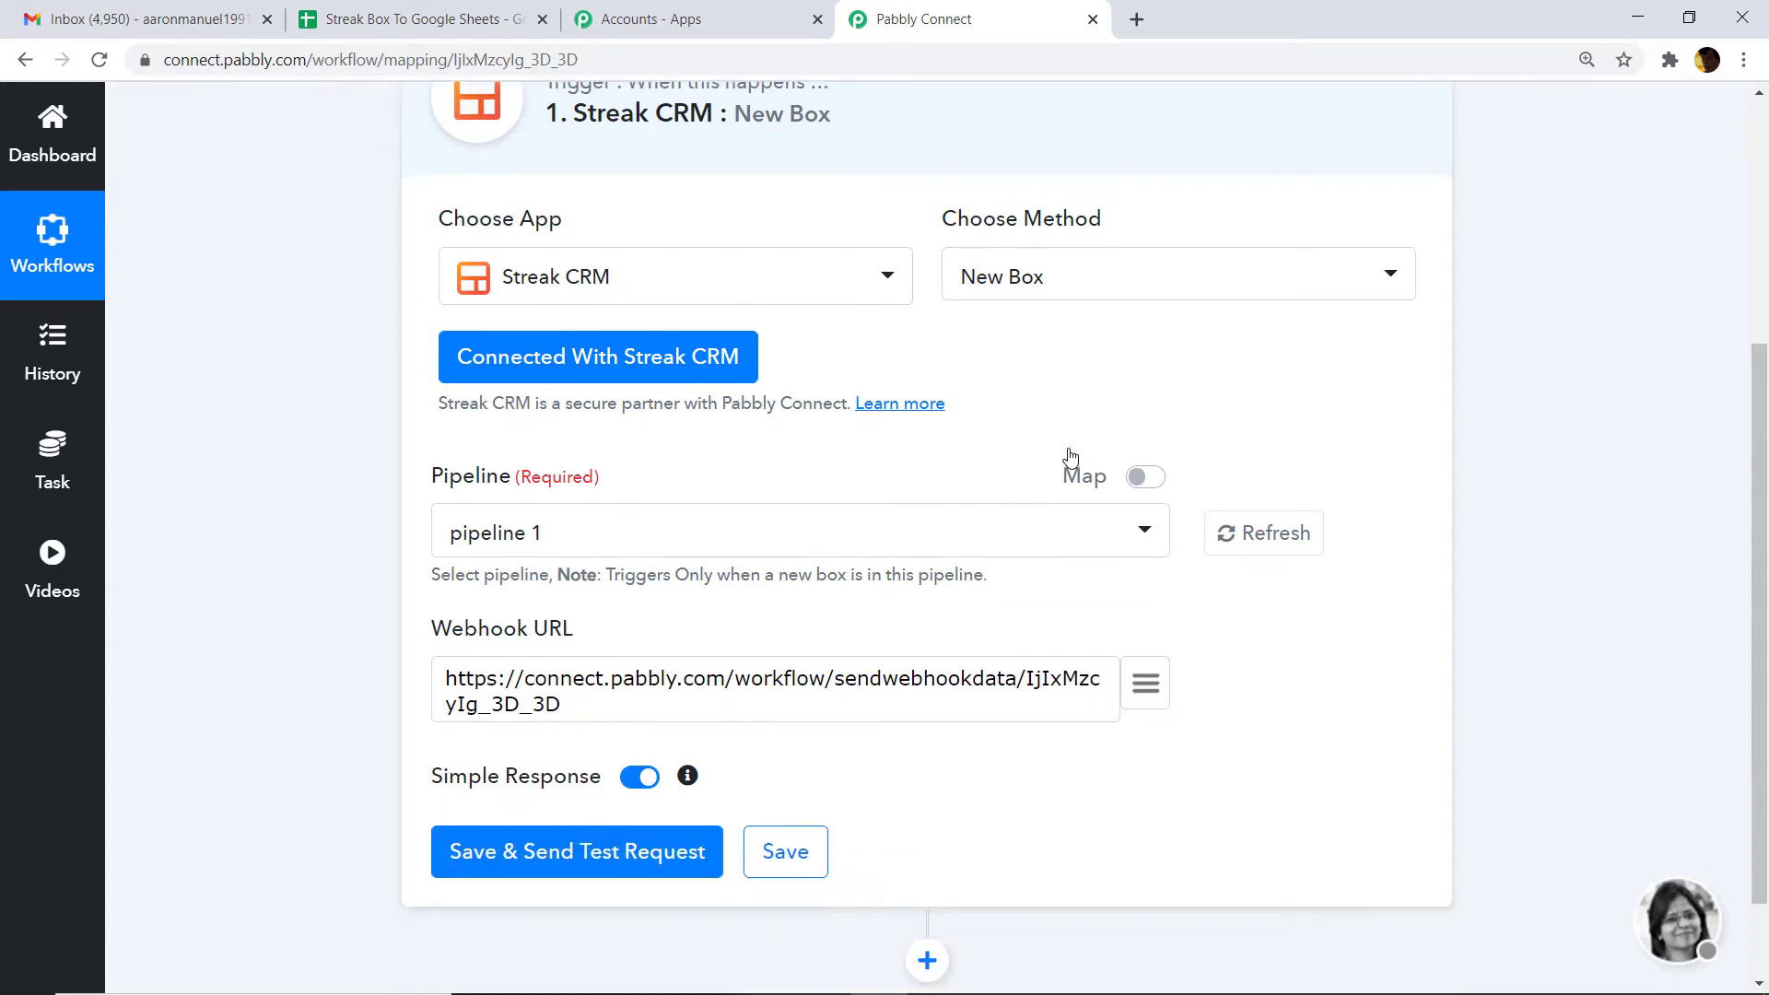
scroll(1068, 456, down, 1)
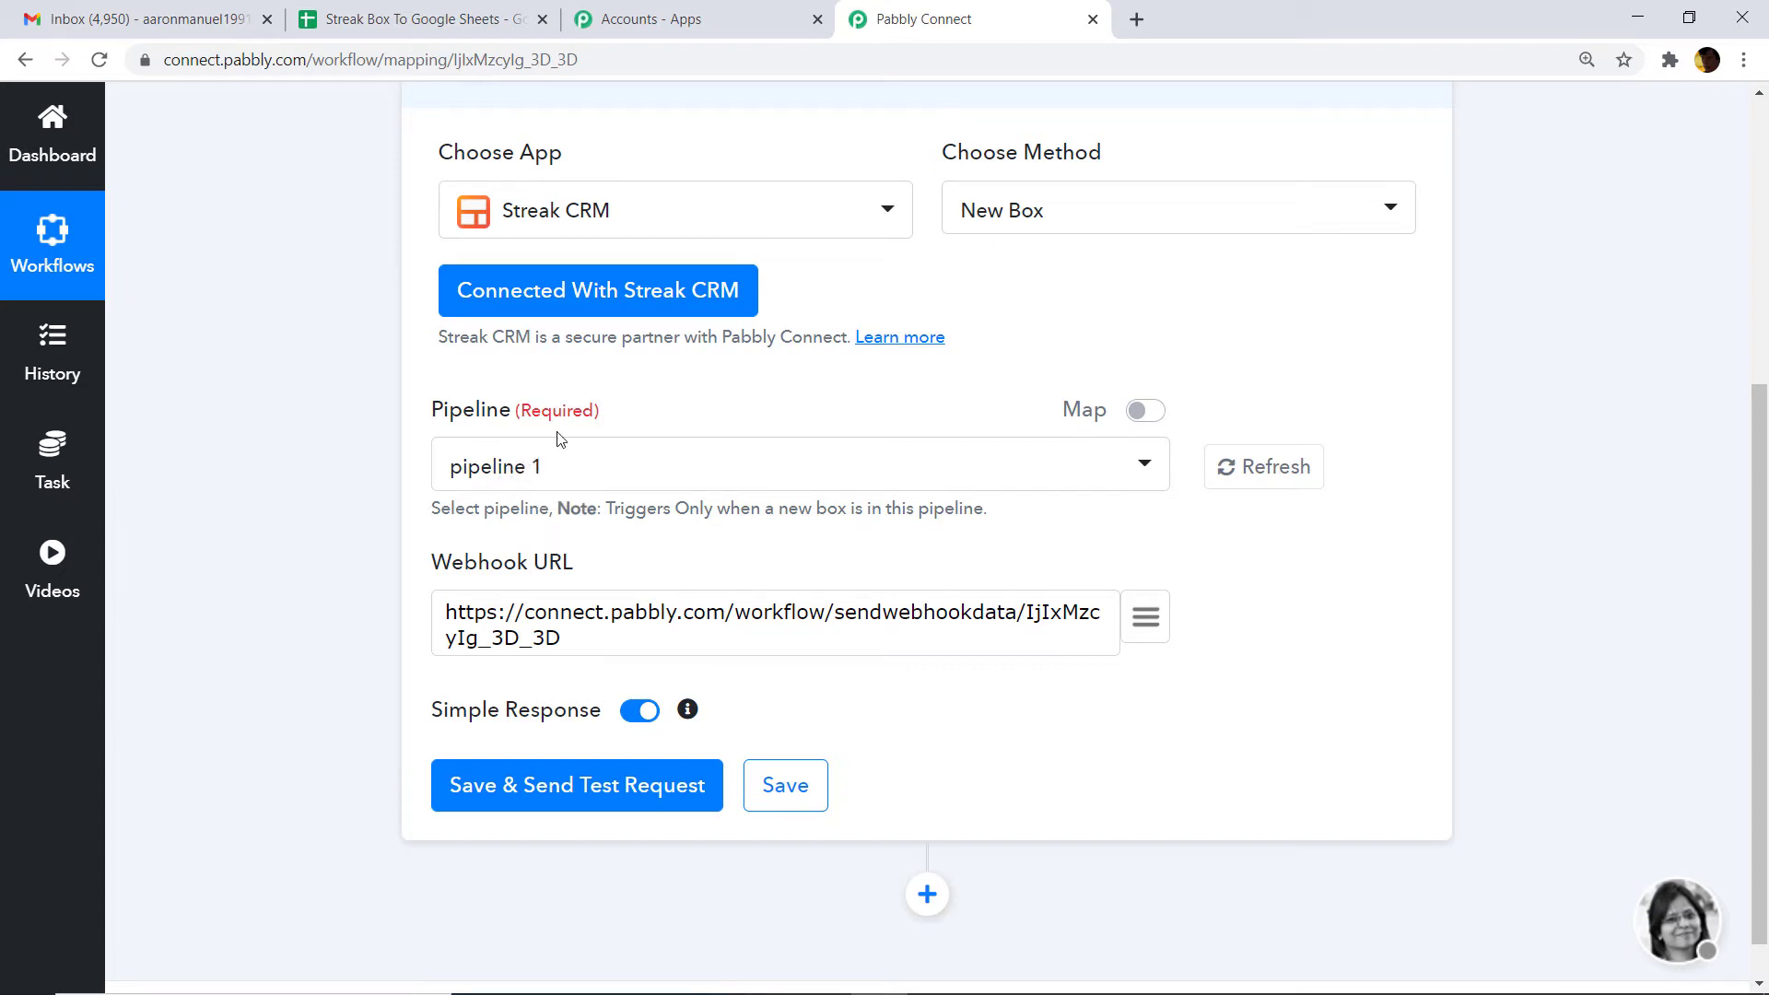
click(548, 470)
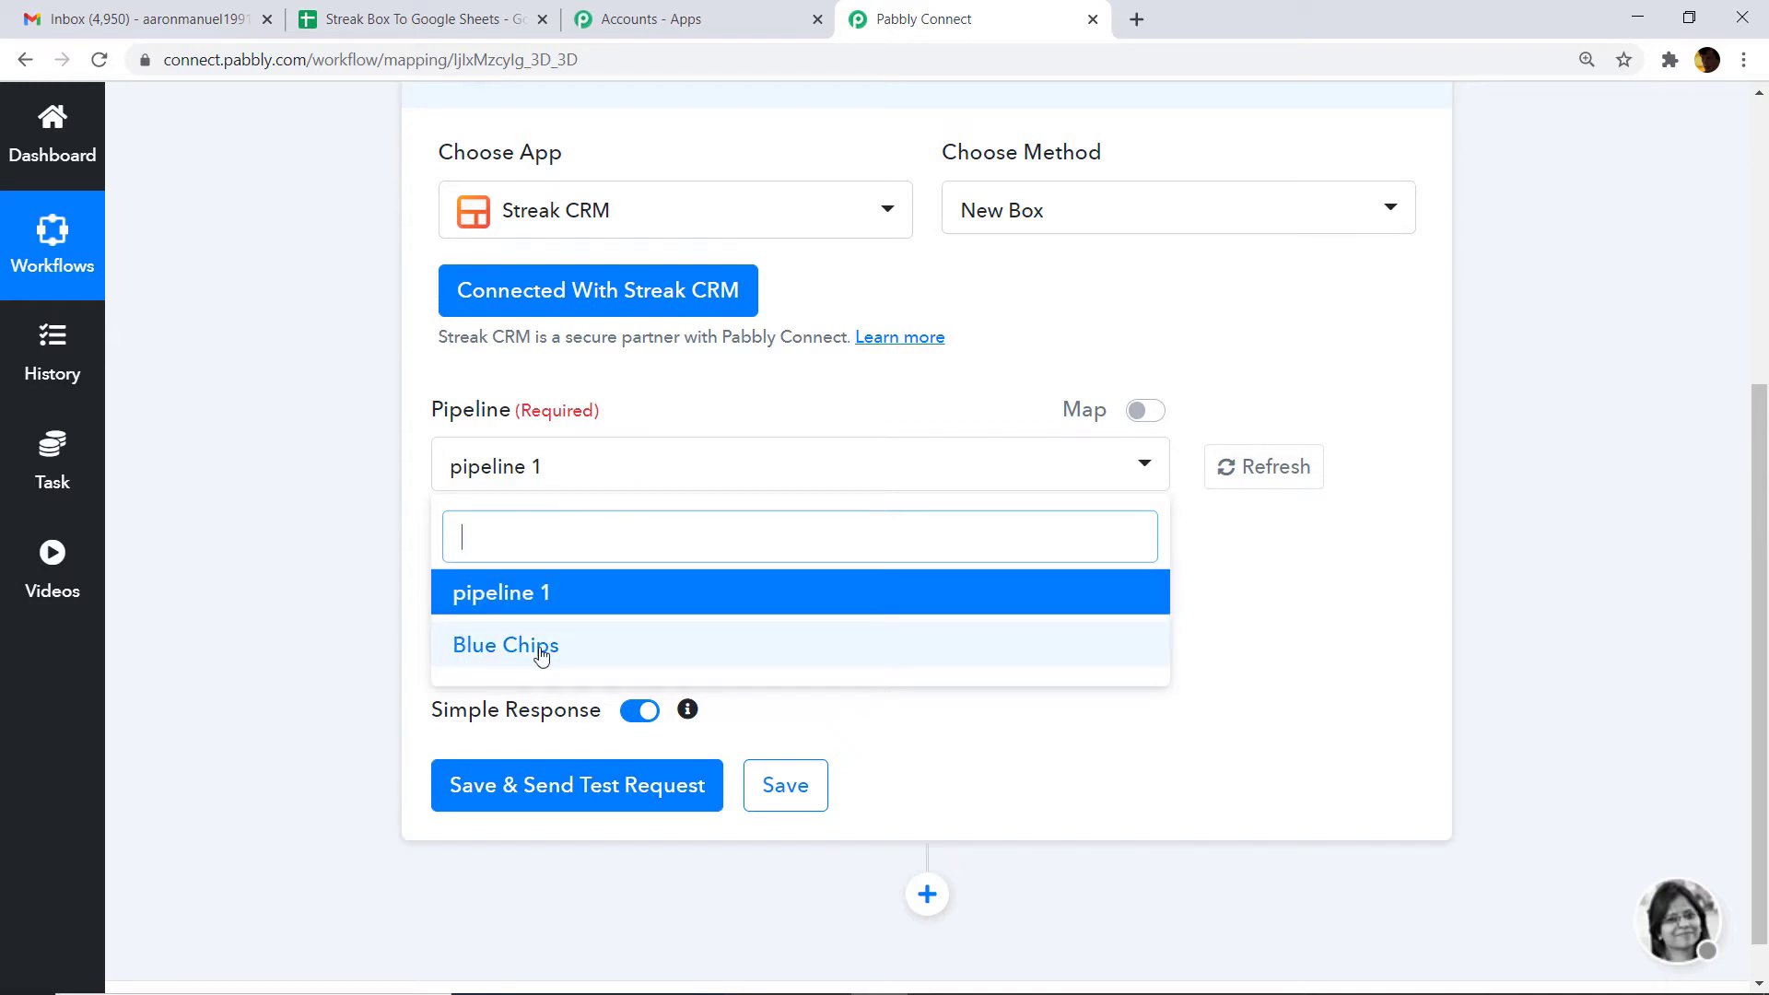
- Switch to Gmail and create a new Streak pipeline named "BURST" from the Sales template
click(138, 18)
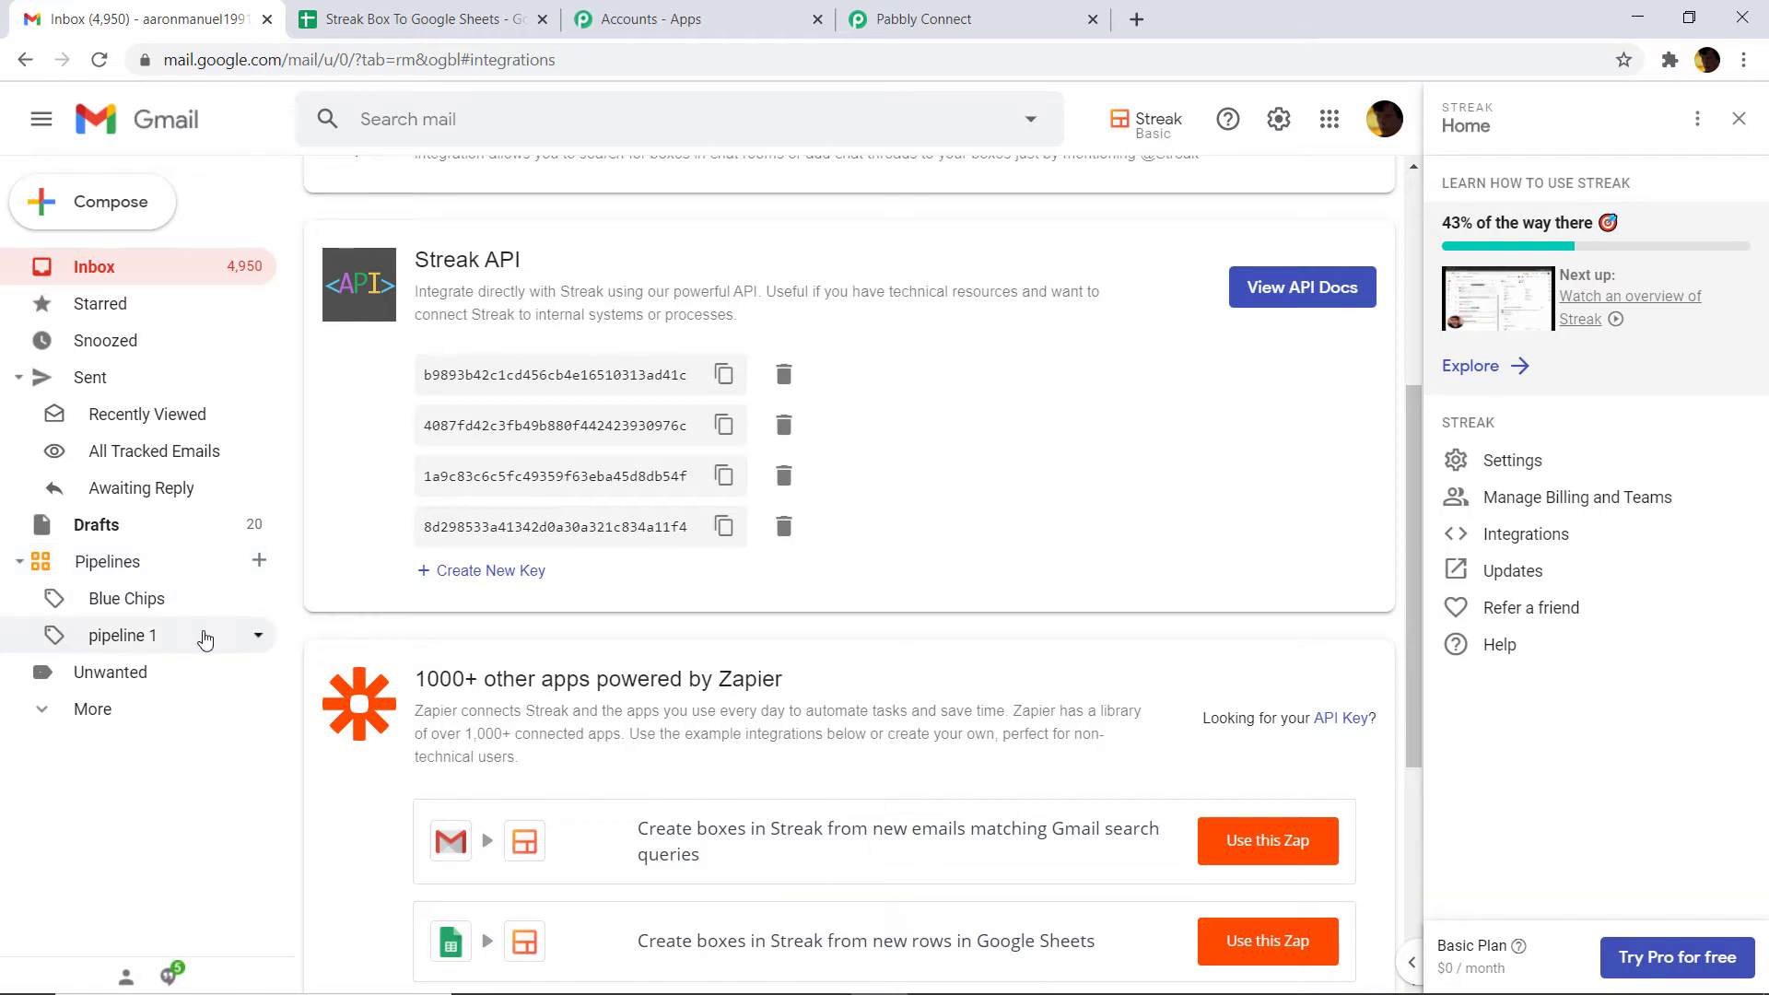
click(259, 561)
click(953, 193)
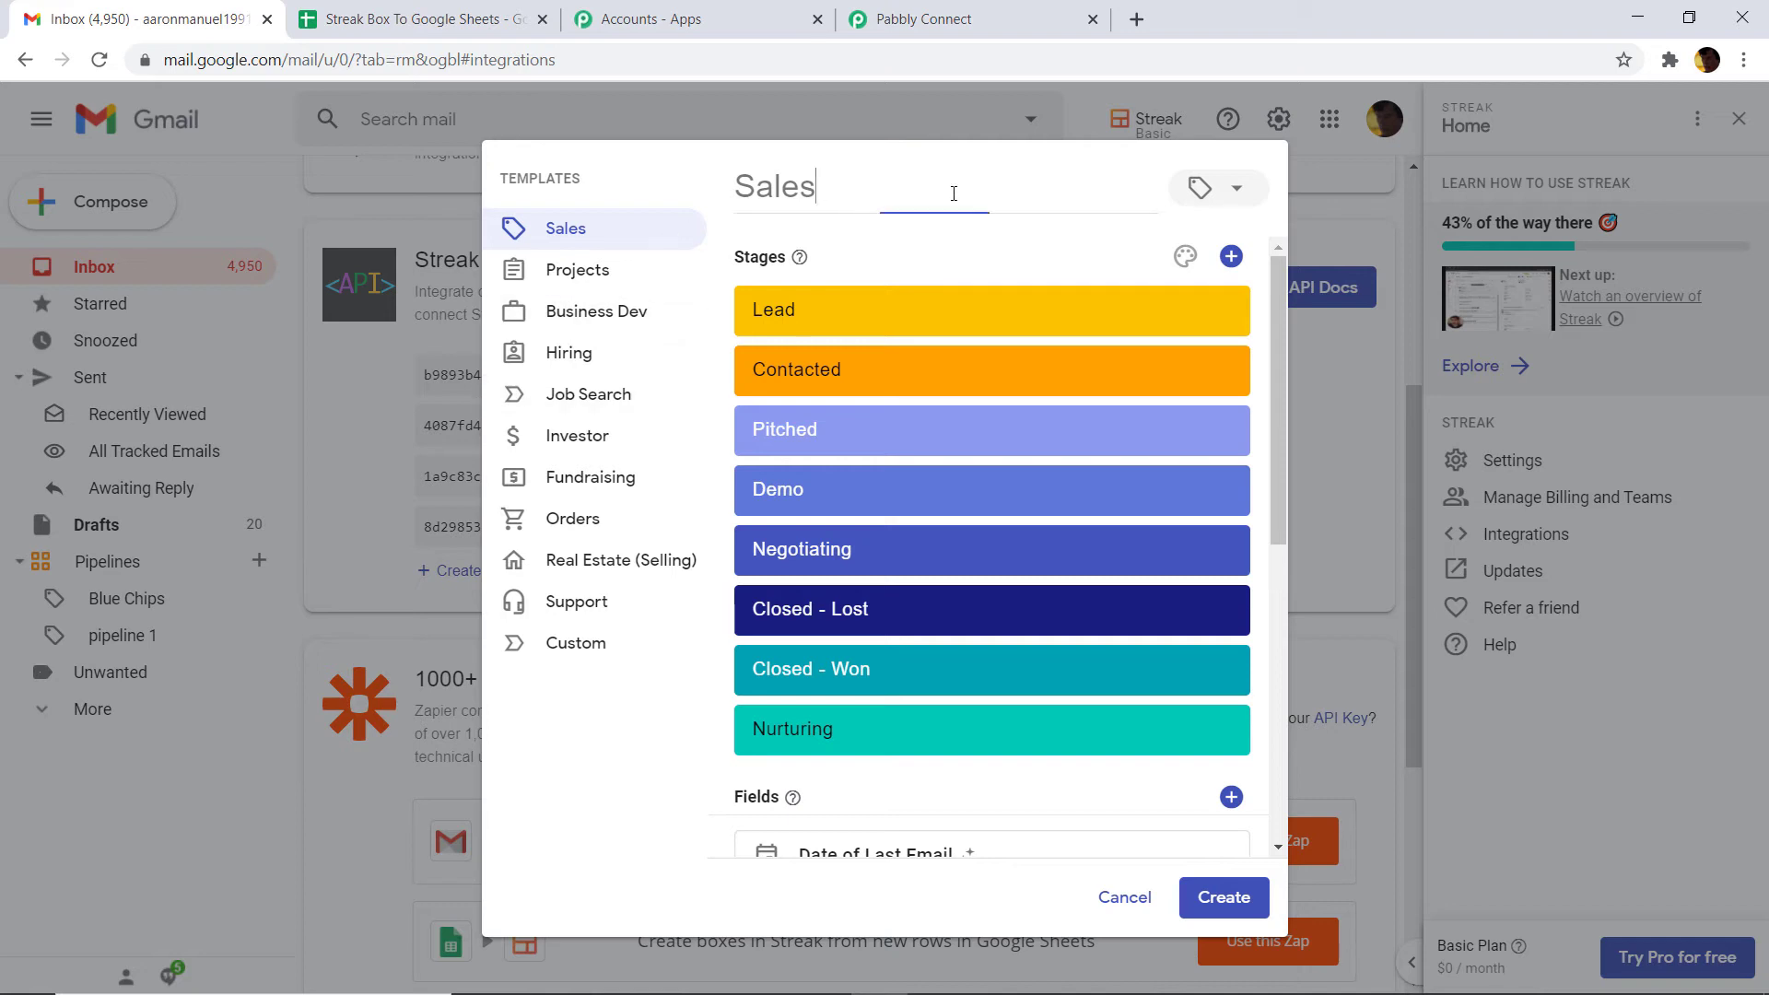
key(BackSpace)
key(BackSpace)
key(BackSpace)
key(BackSpace)
key(BackSpace)
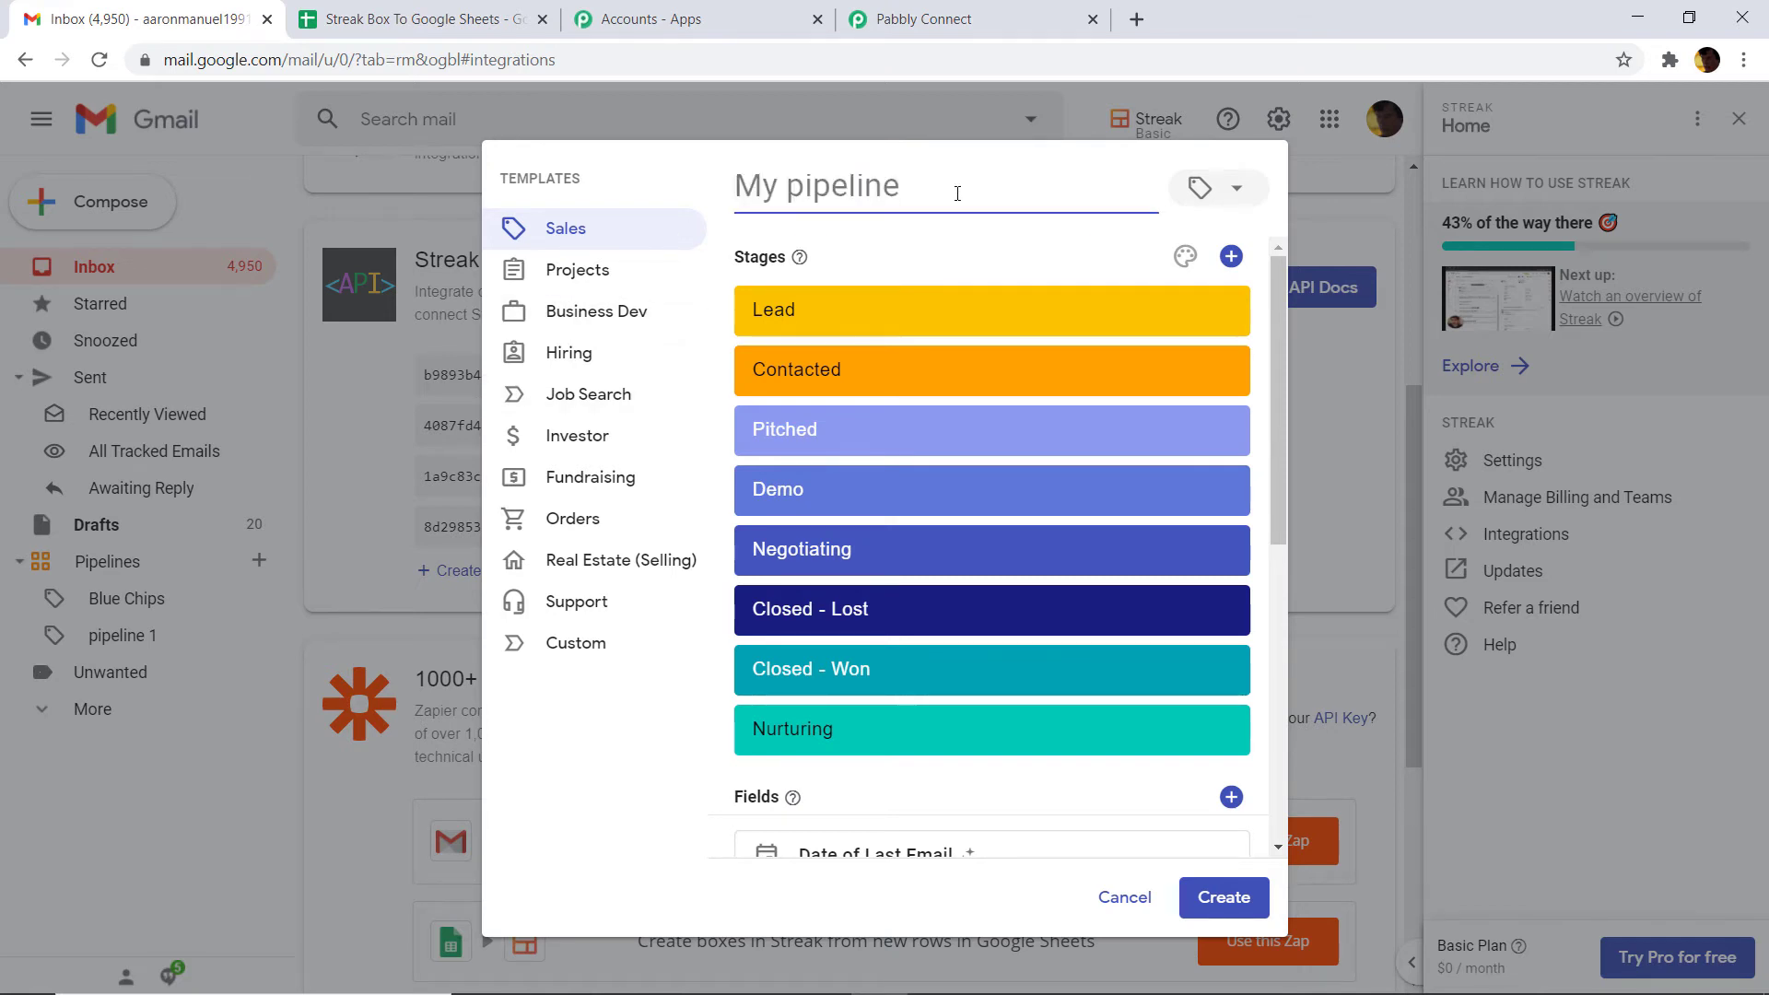
text(BUR)
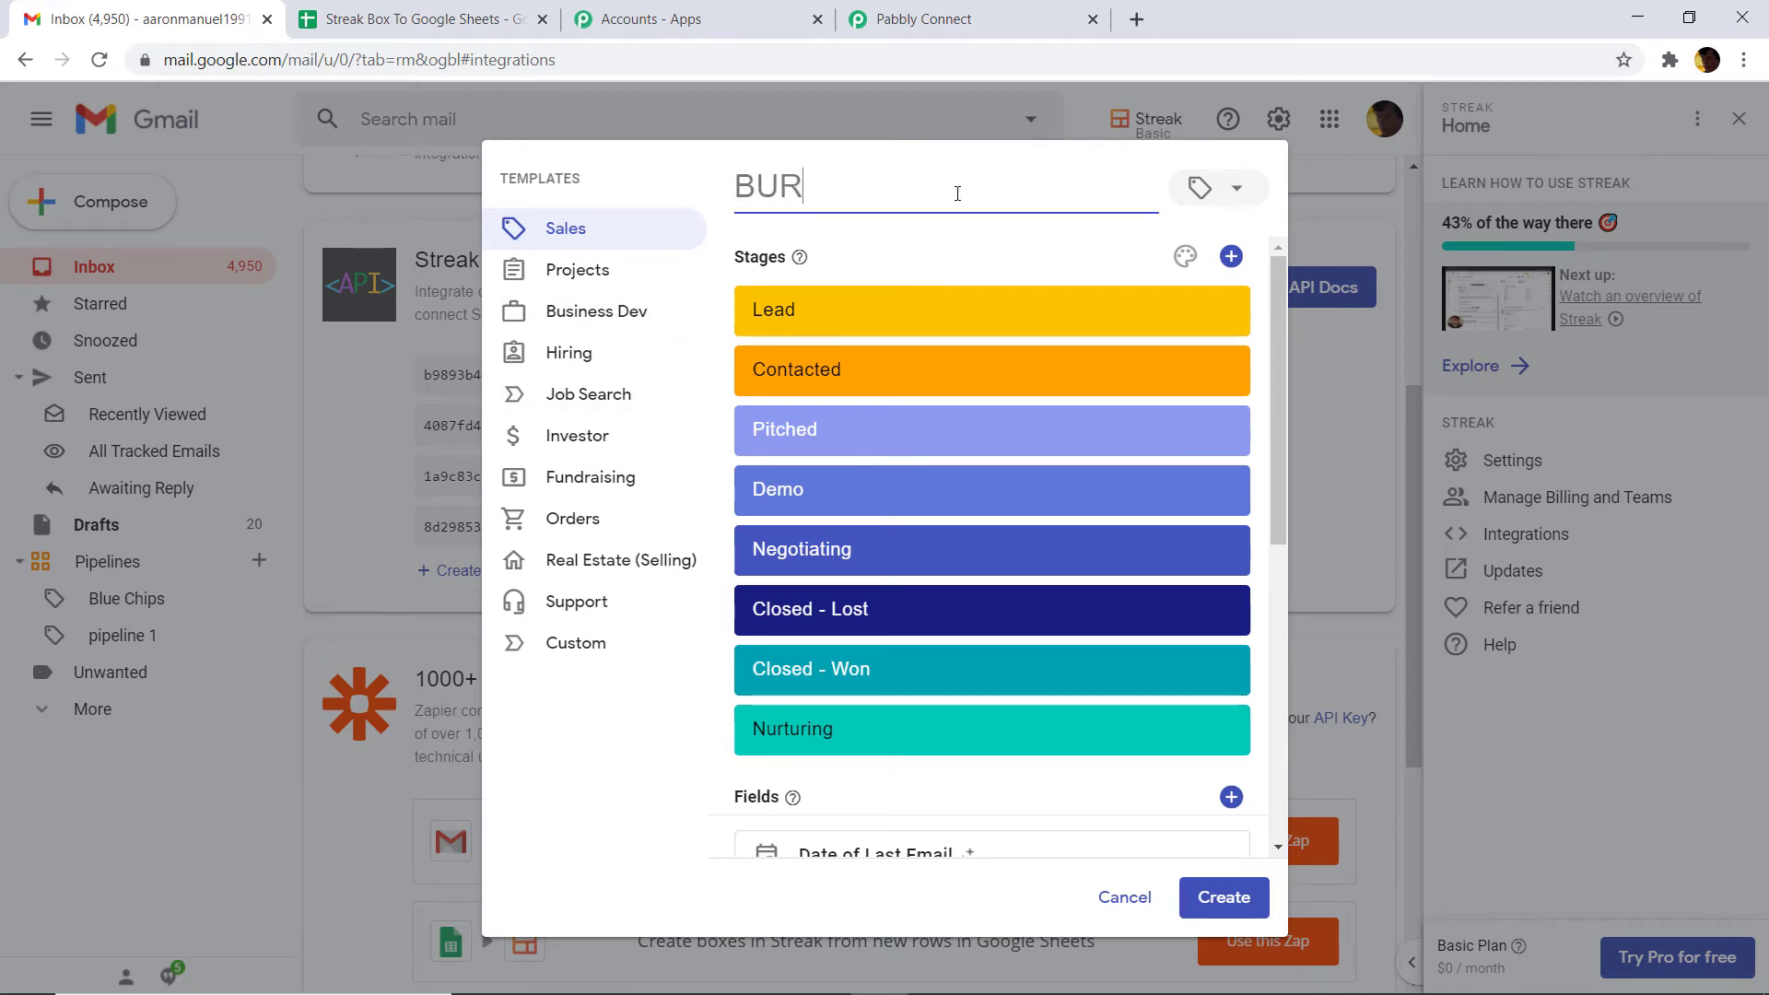
text(ST)
click(1202, 896)
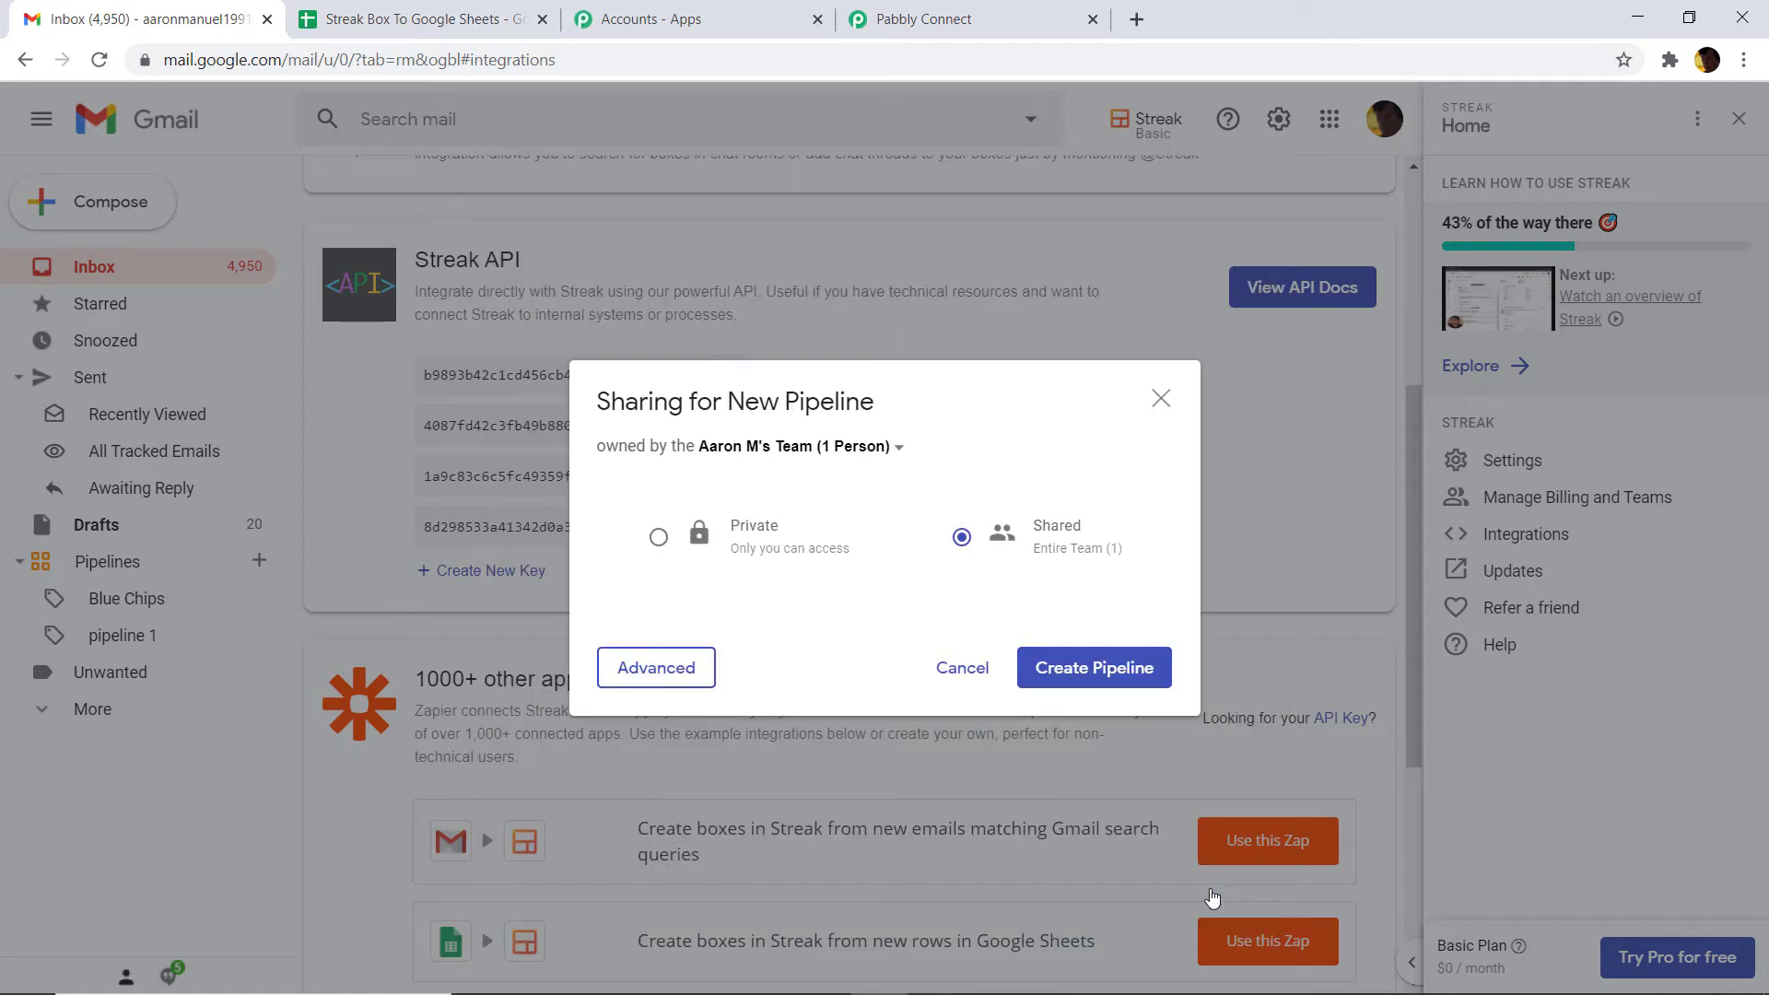
click(1109, 679)
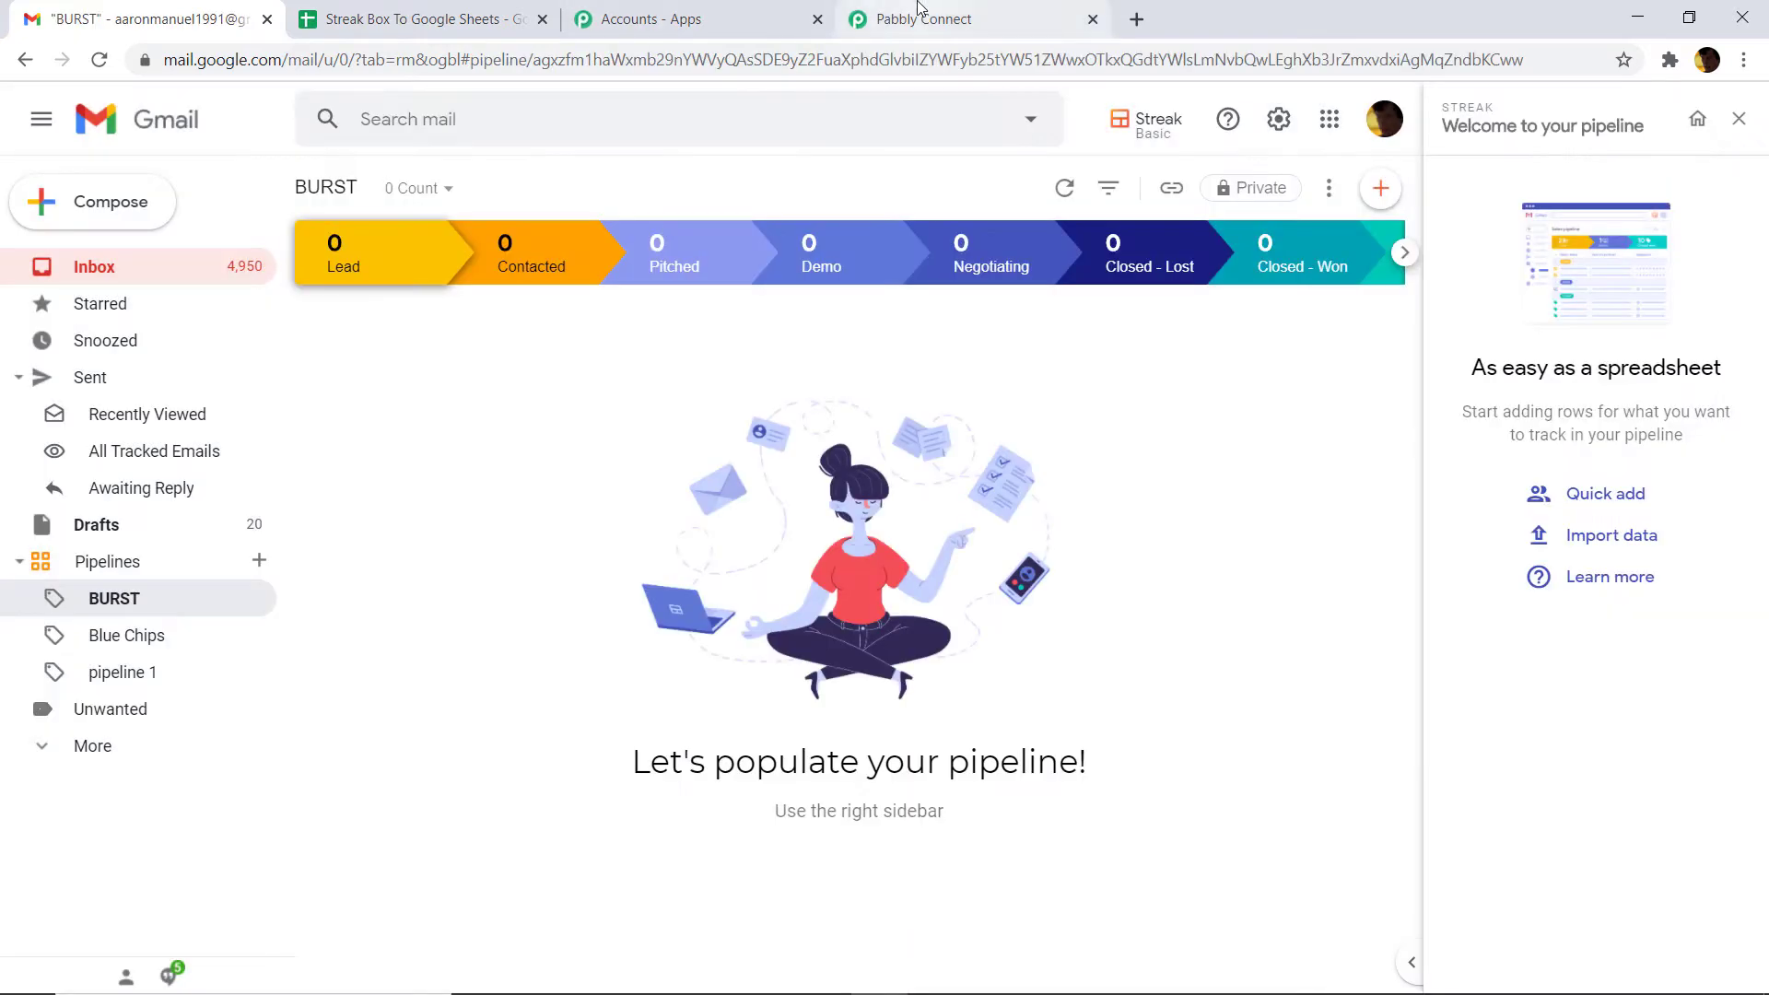
- Switch to Pabbly Connect, refresh the trigger's pipeline list and select "pipeline 1"
click(917, 11)
click(1276, 466)
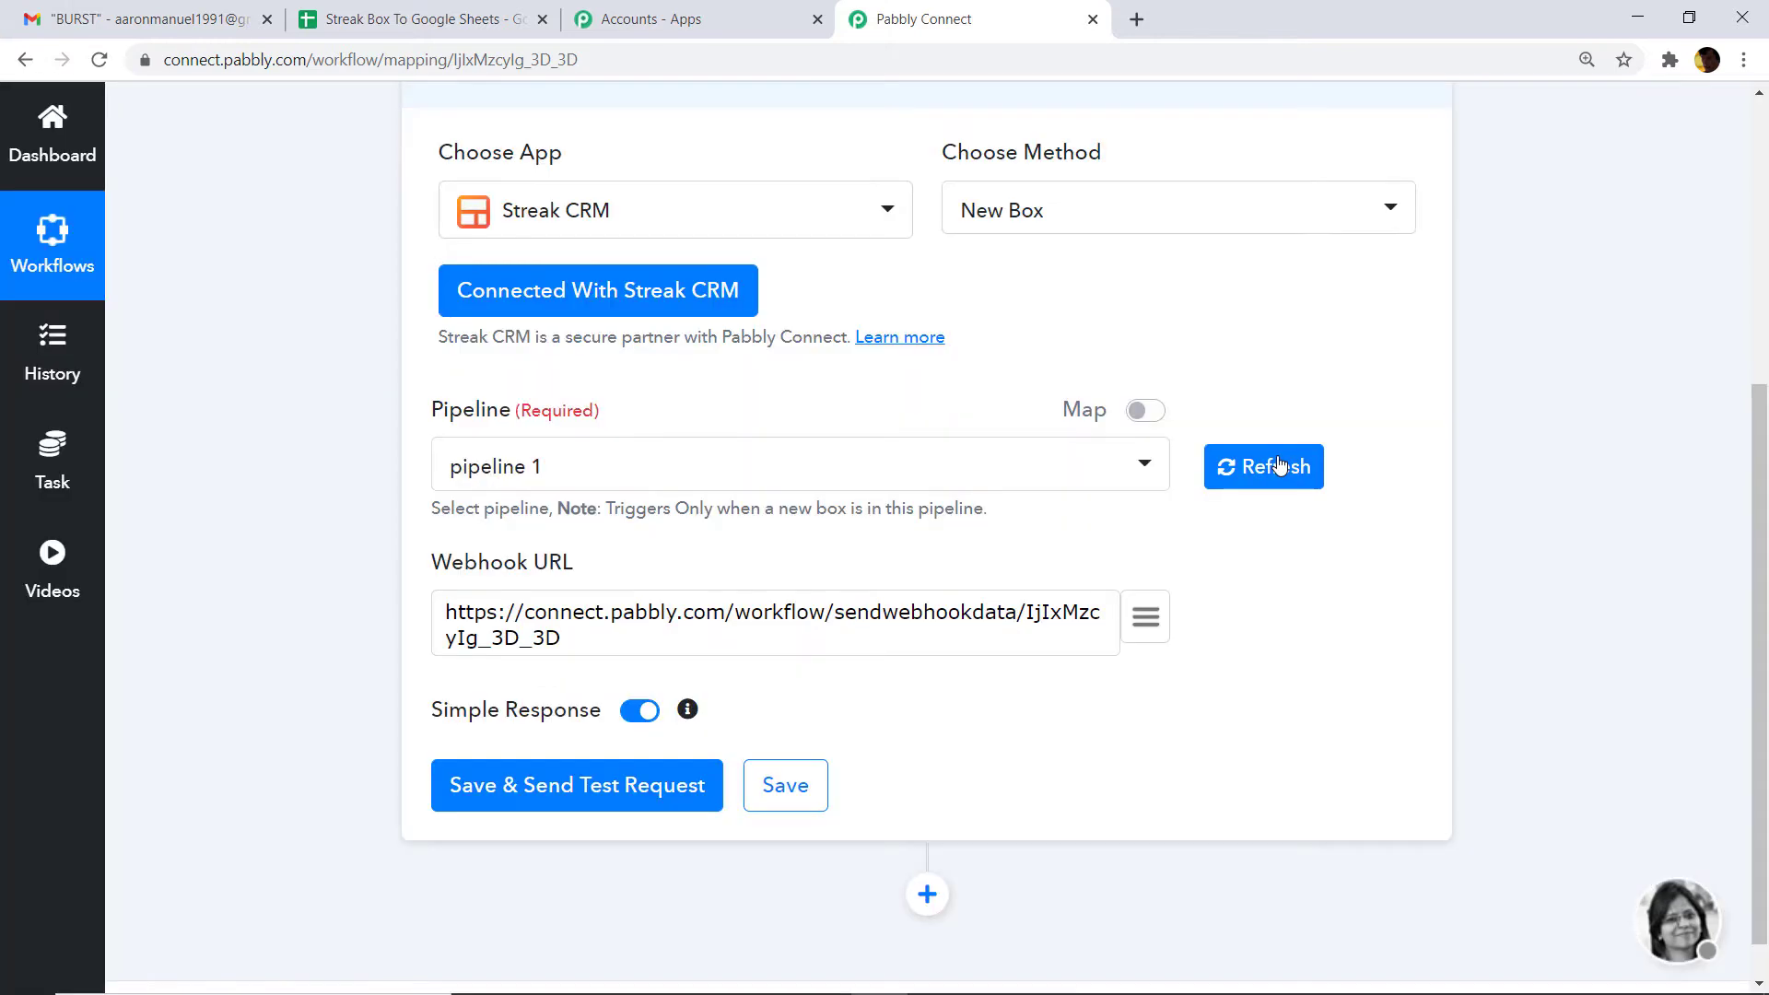
click(703, 463)
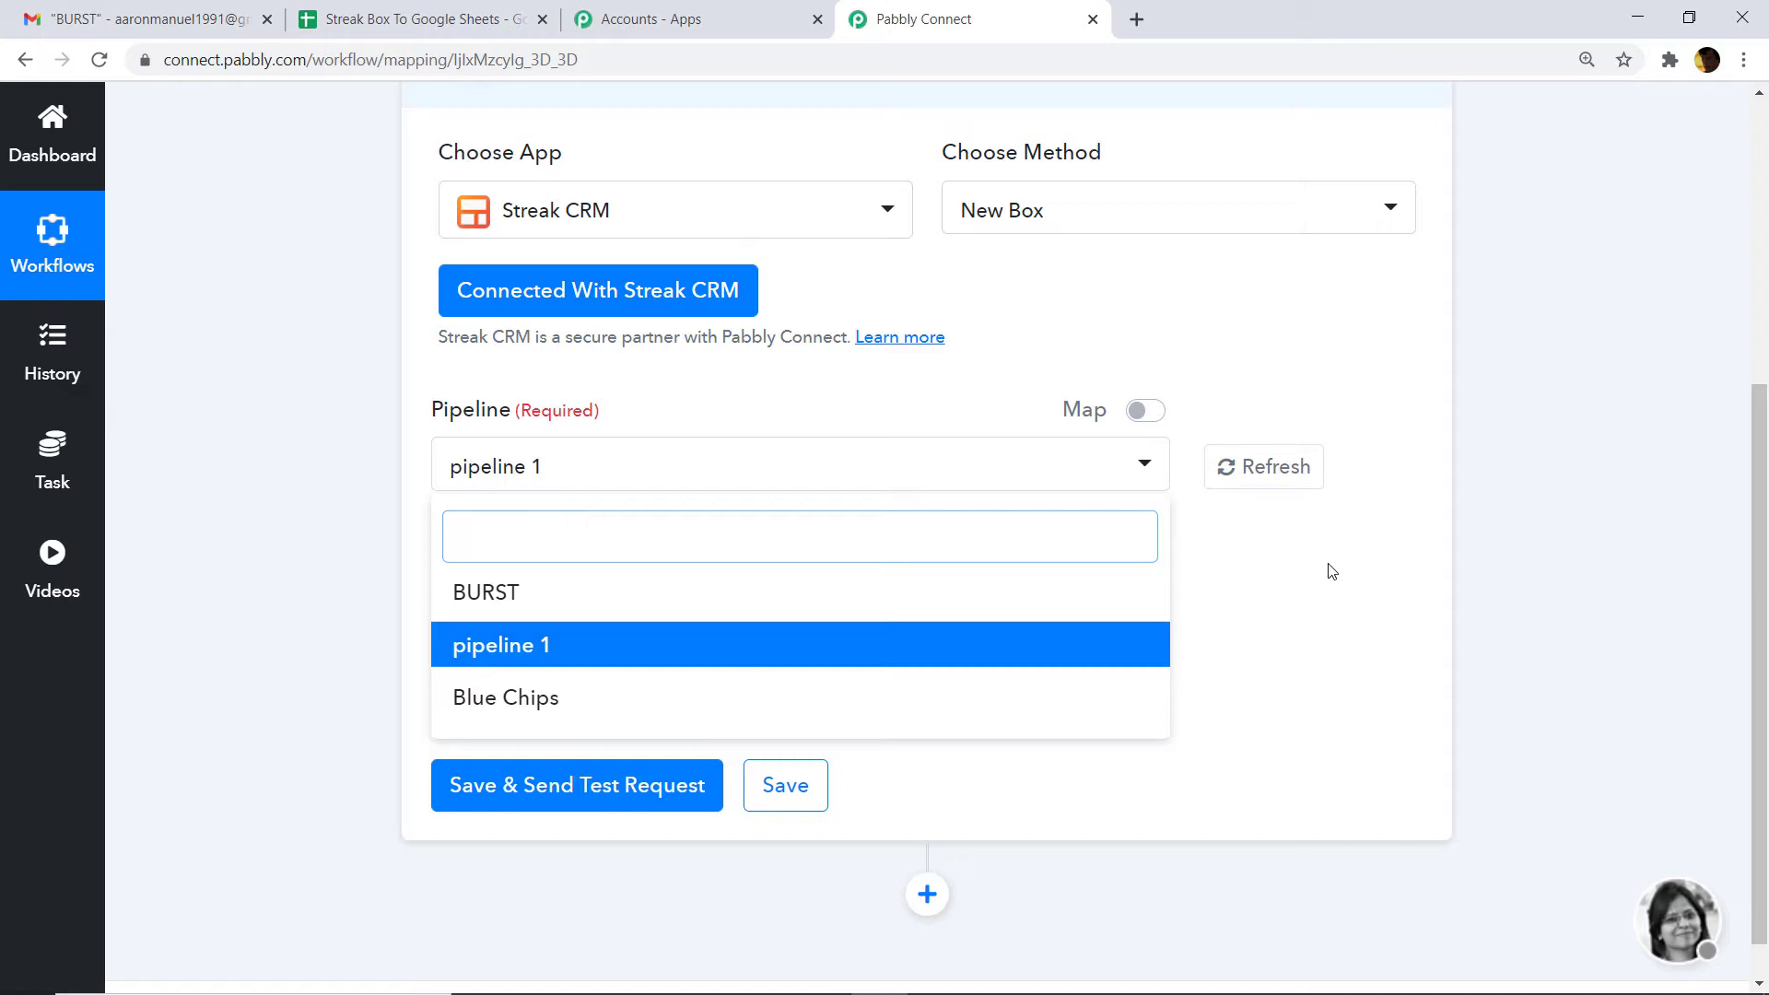
click(1038, 480)
click(1034, 474)
click(585, 656)
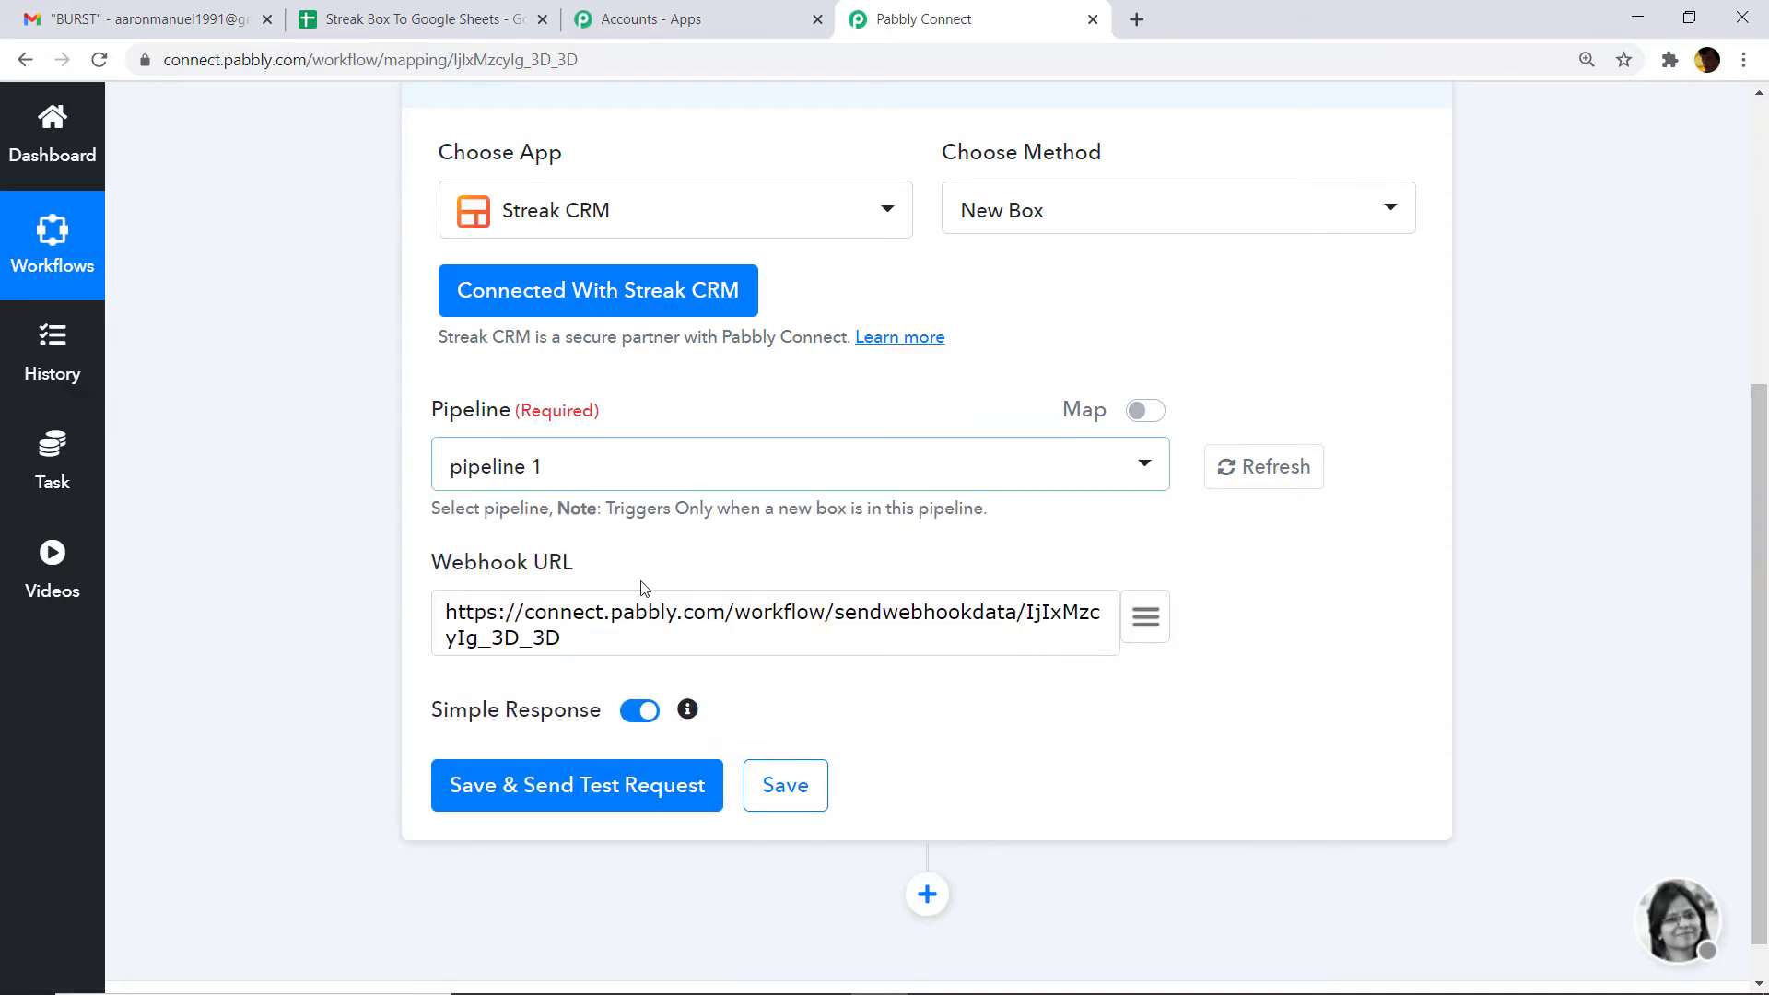
scroll(581, 569, down, 1)
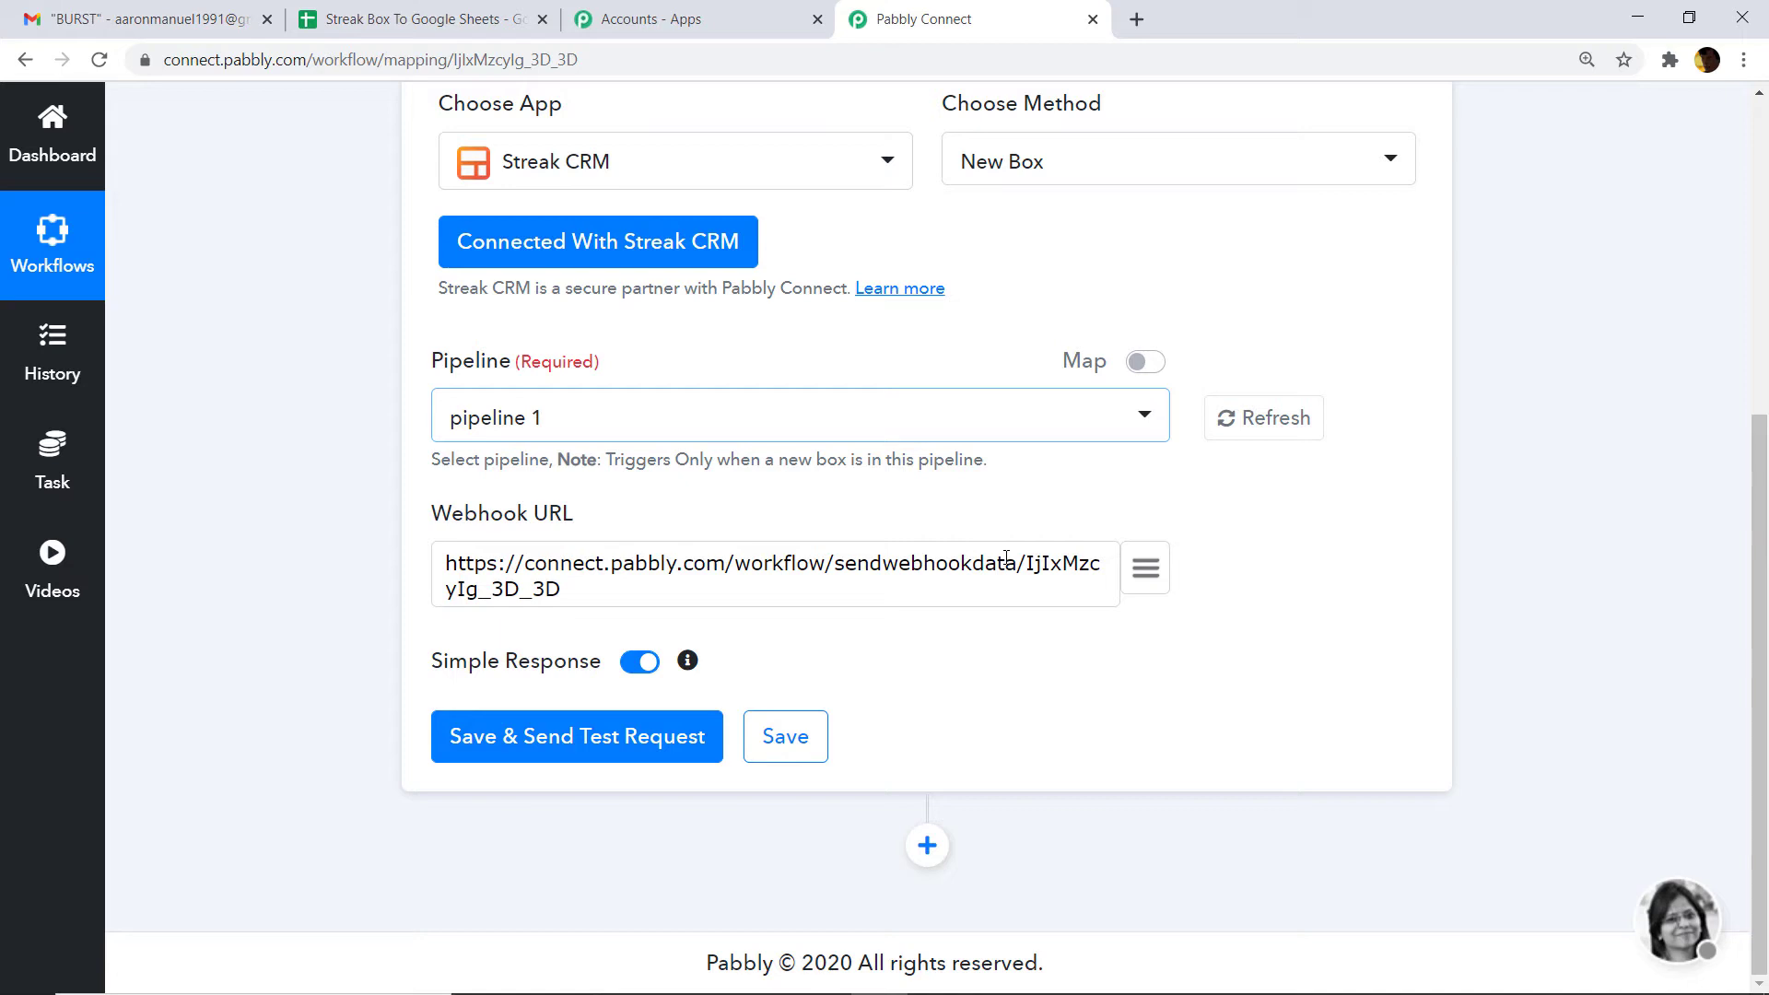
- Save the Streak CRM trigger with a test request, review the returned API response, and start capturing the webhook response
click(594, 740)
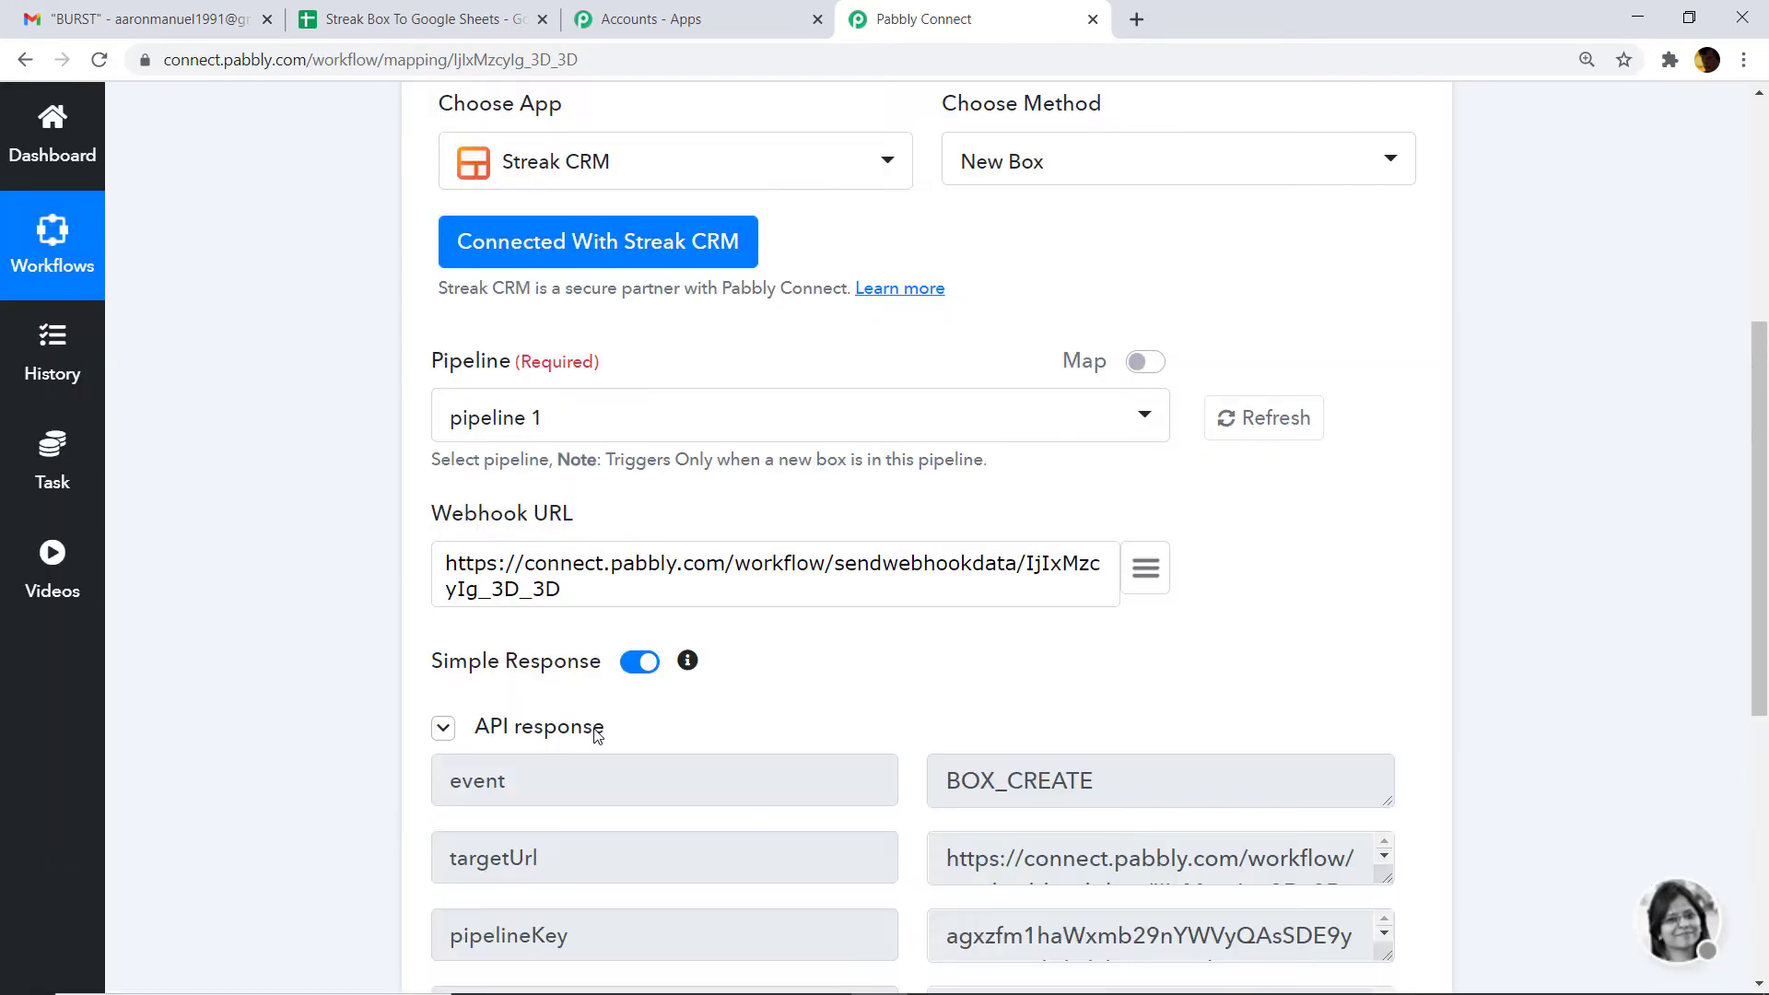
scroll(870, 539, down, 4)
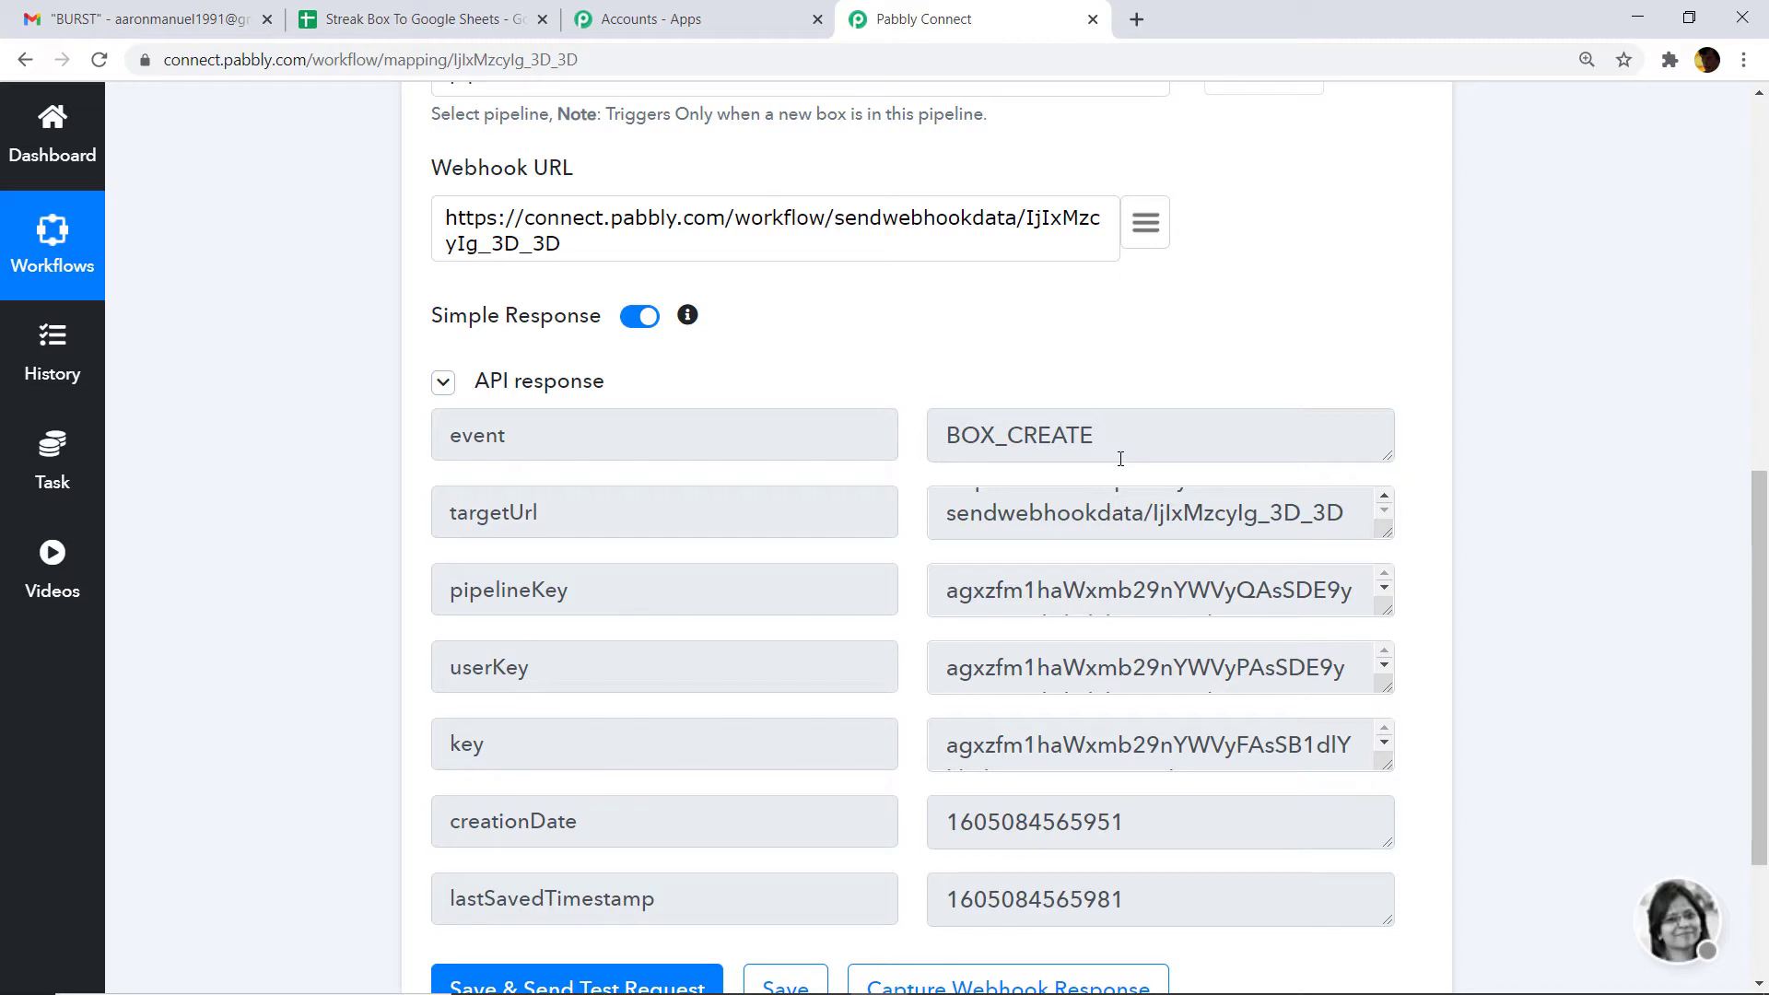
scroll(1214, 318, down, 3)
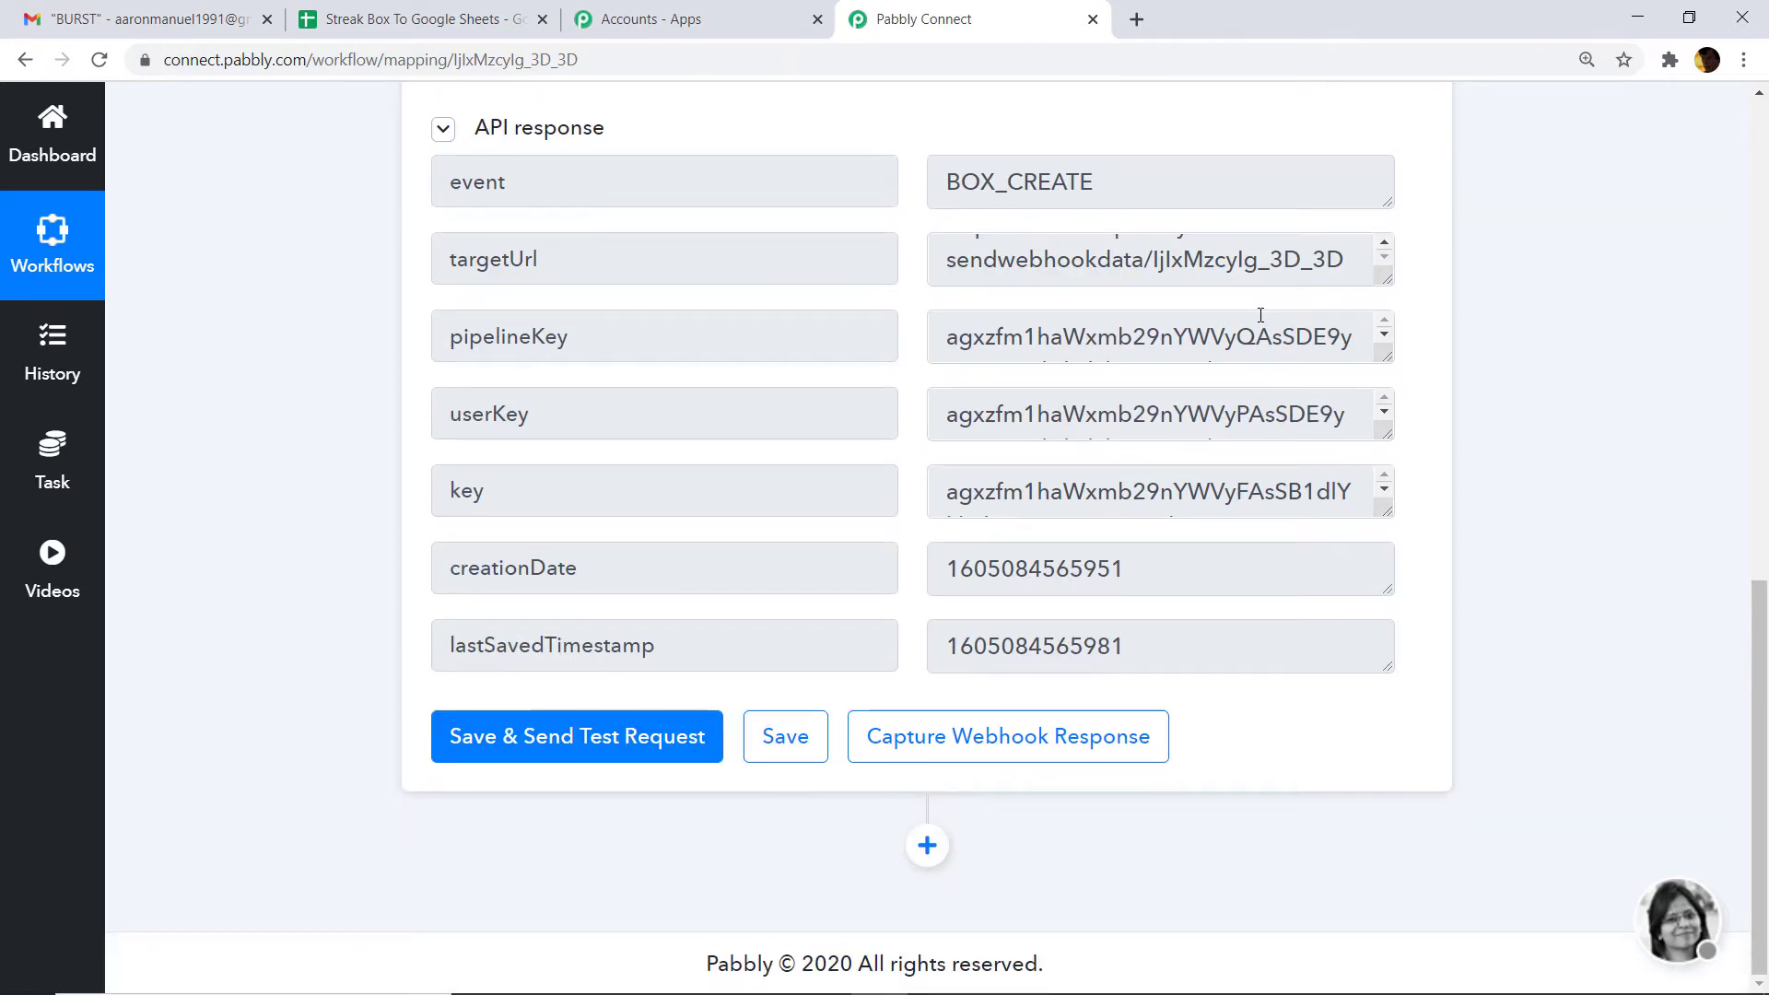
click(954, 734)
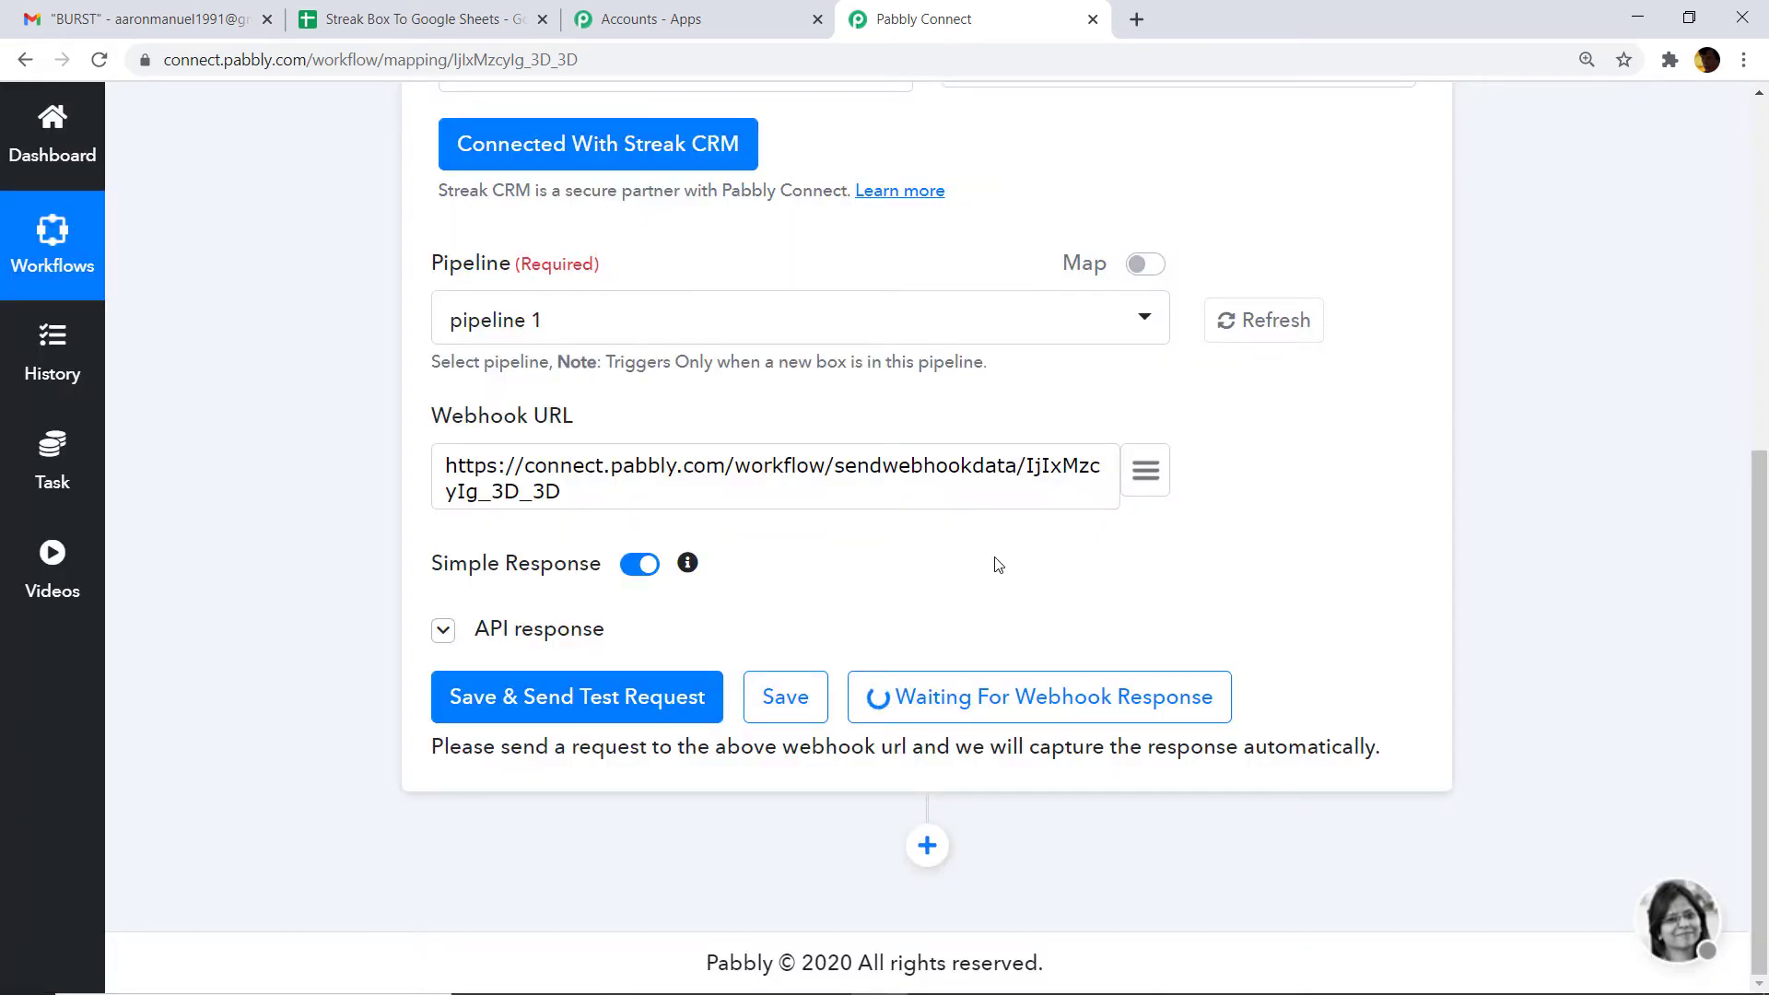
- Switch to Gmail and add a box named "Forward Positions" to the Contacted stage of "pipeline 1"
click(157, 18)
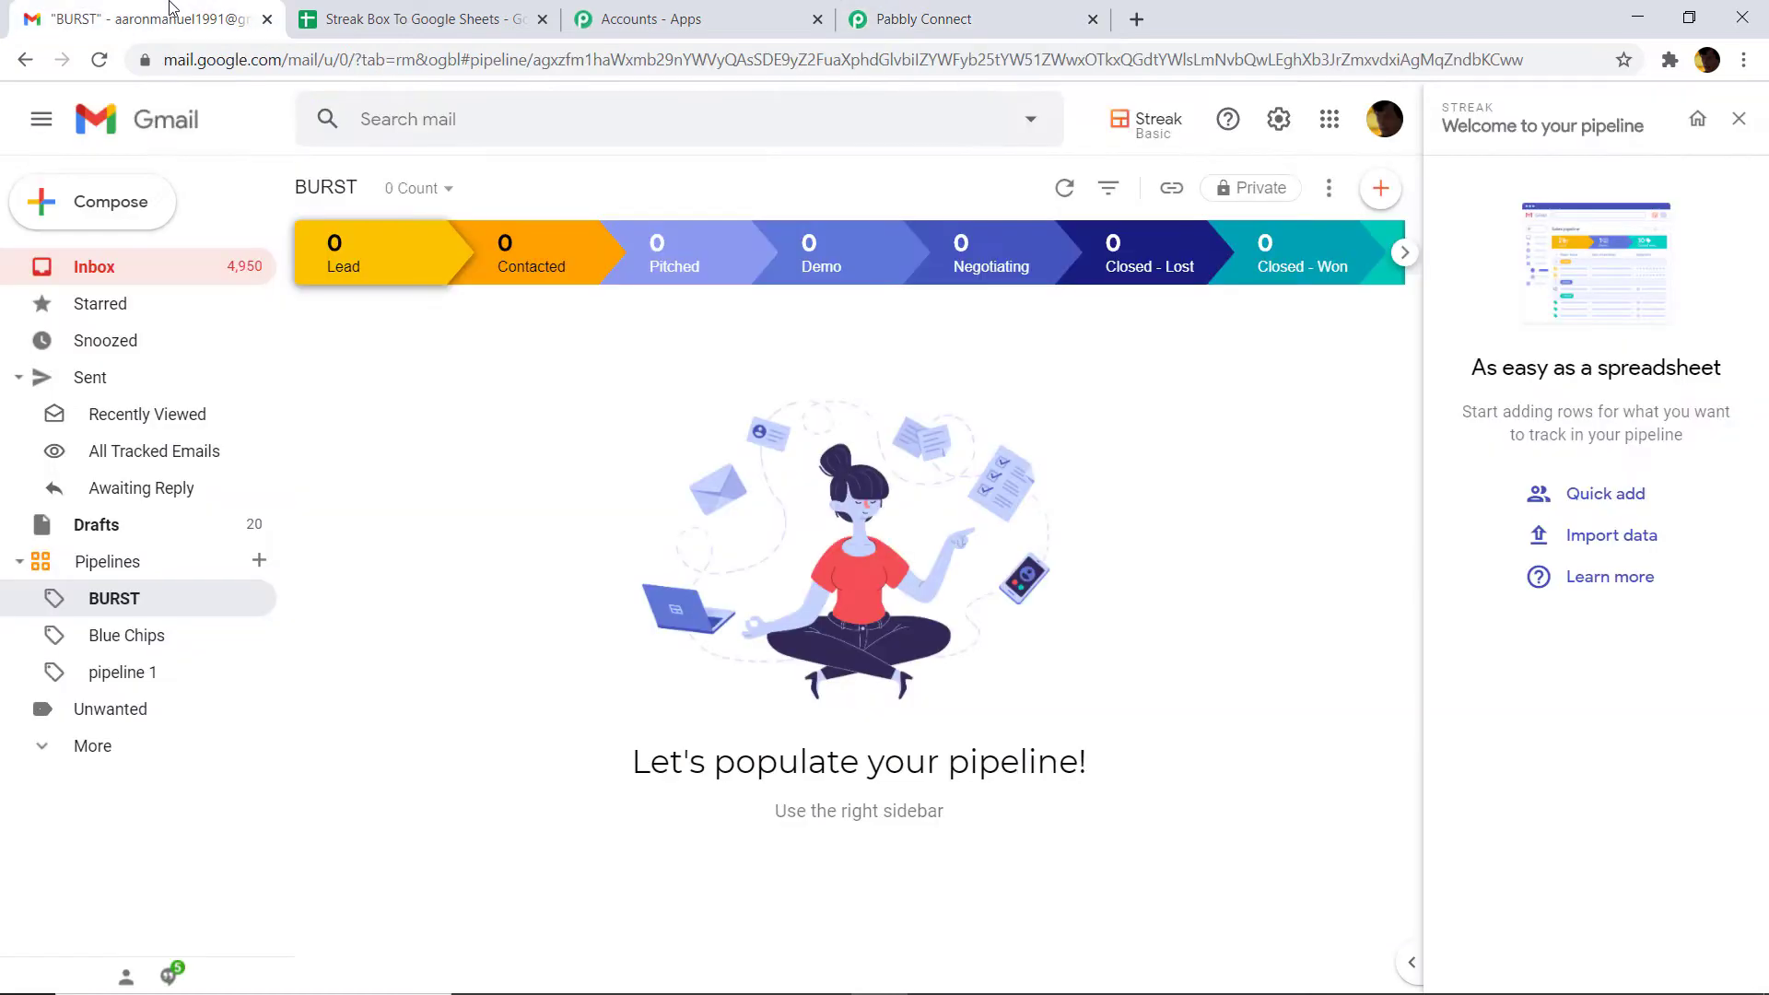
click(145, 671)
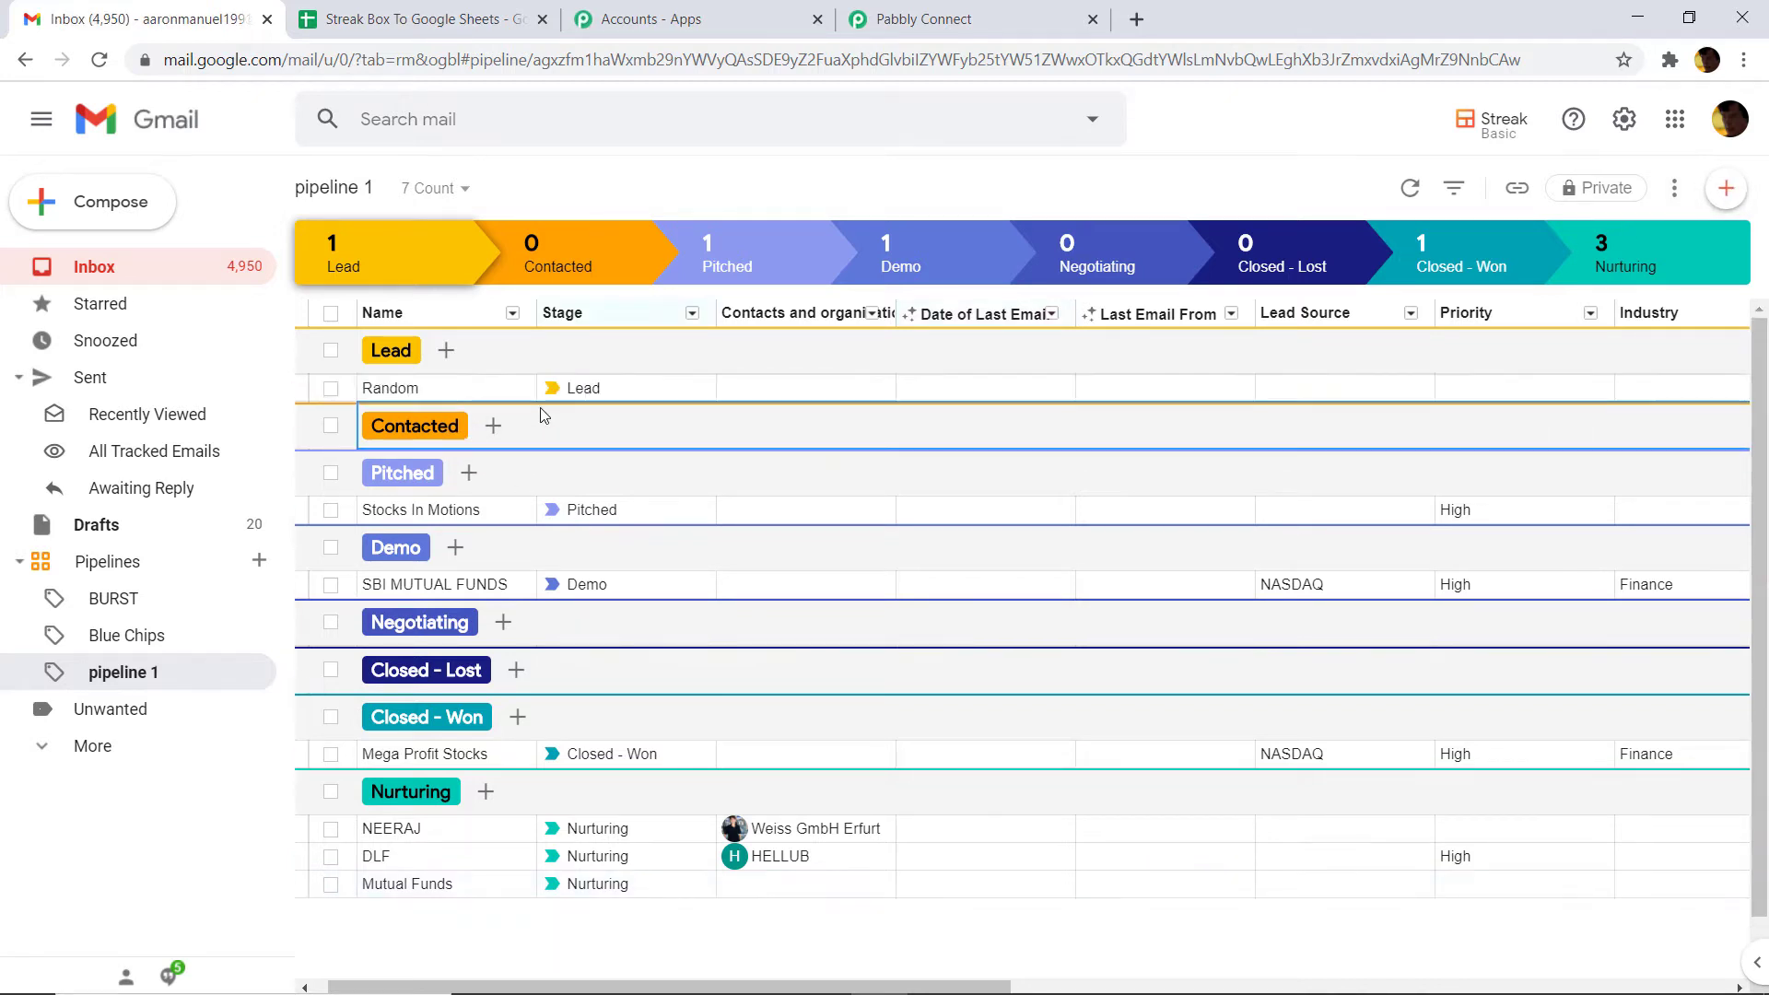
click(1735, 201)
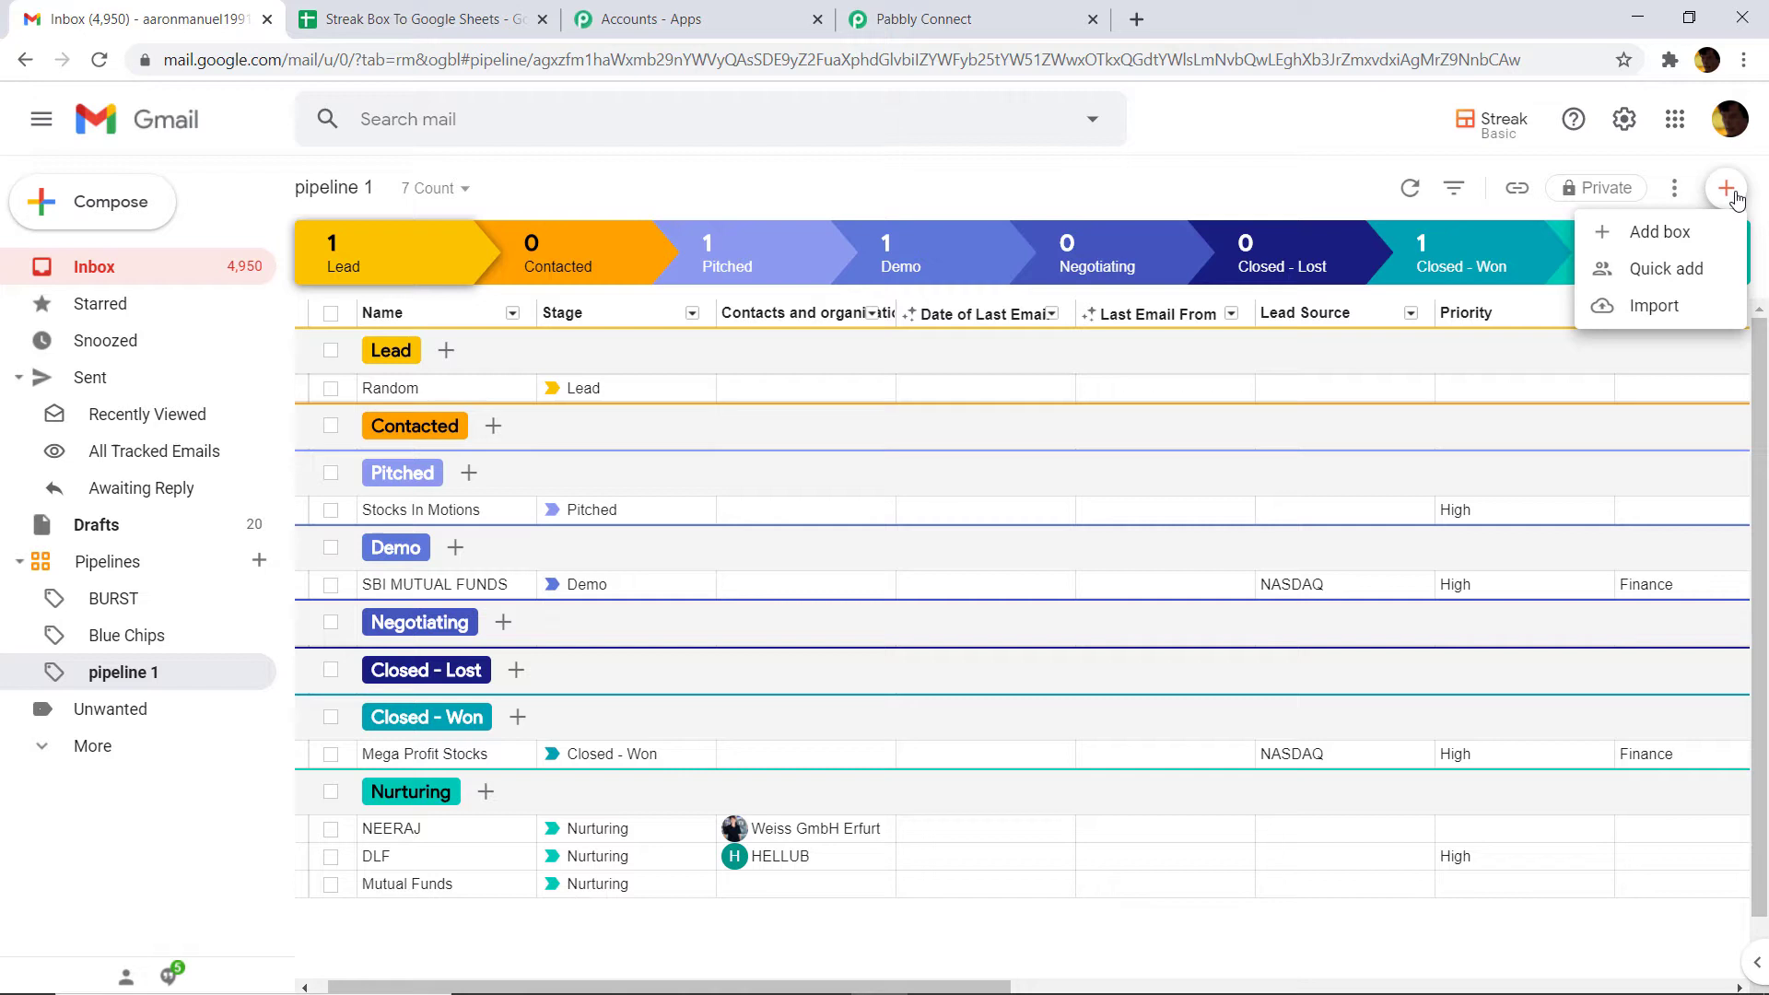
click(1644, 229)
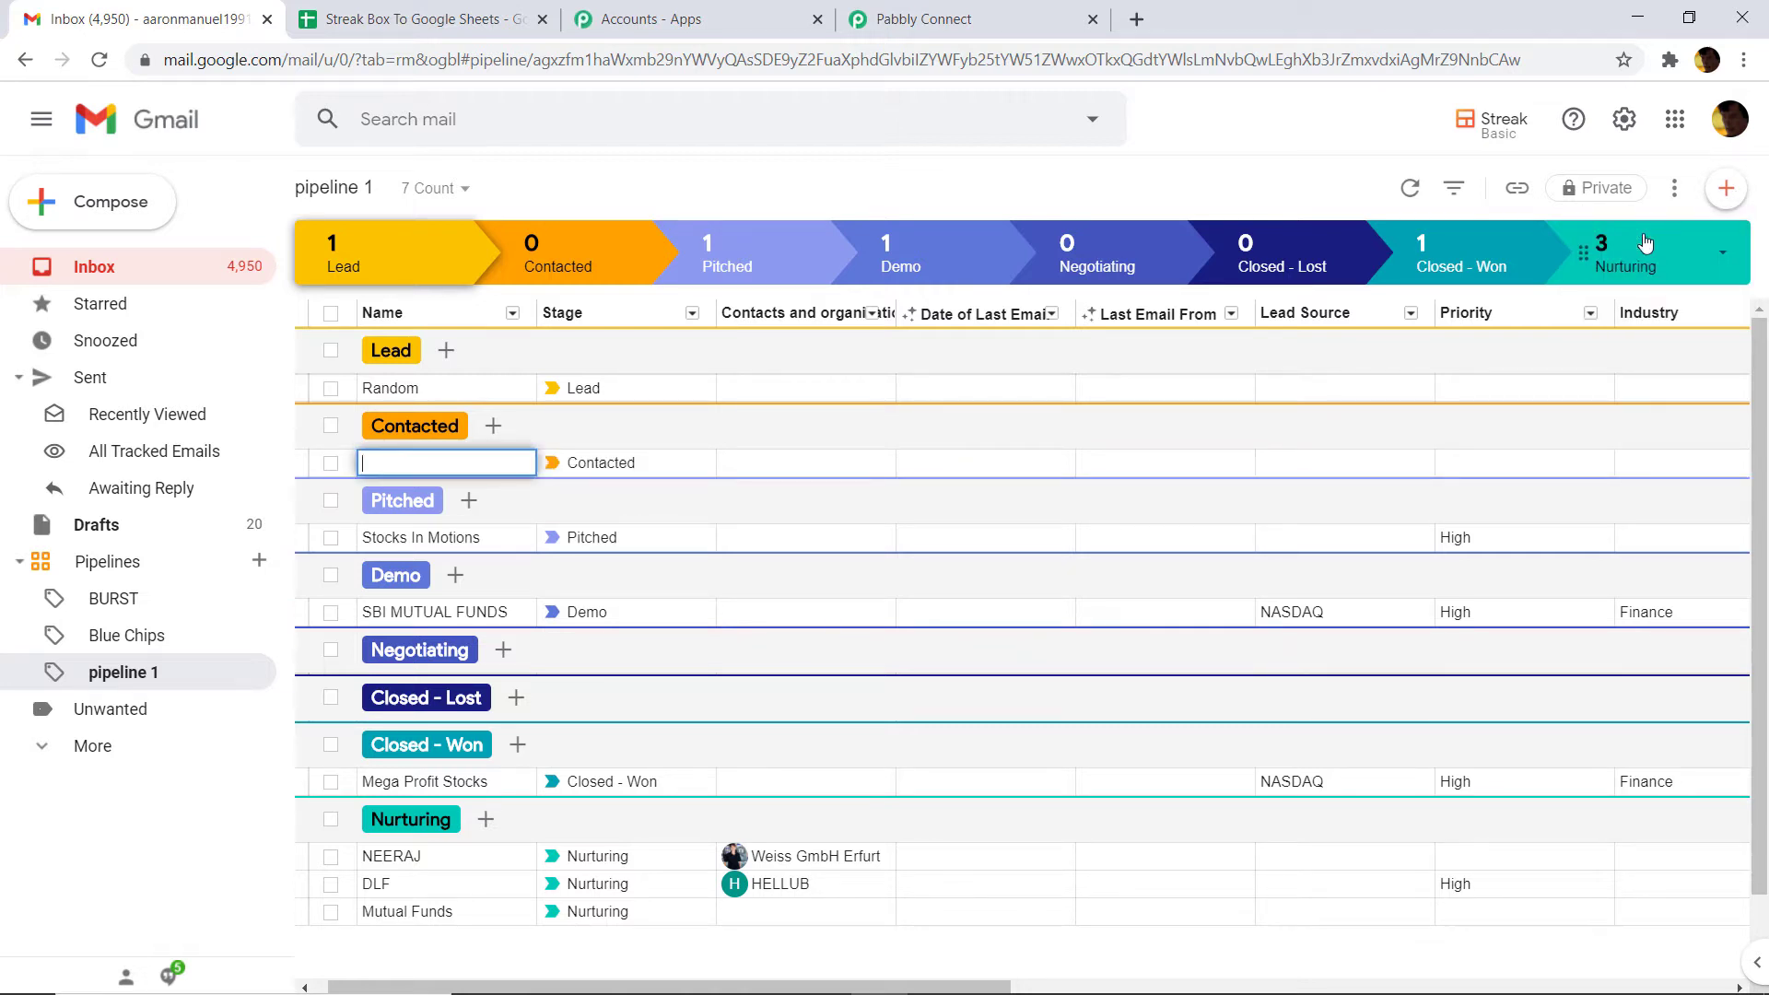
text(Forward POsitions)
key(BackSpace)
key(BackSpace)
key(BackSpace)
key(BackSpace)
key(BackSpace)
key(BackSpace)
text(ositions)
click(888, 439)
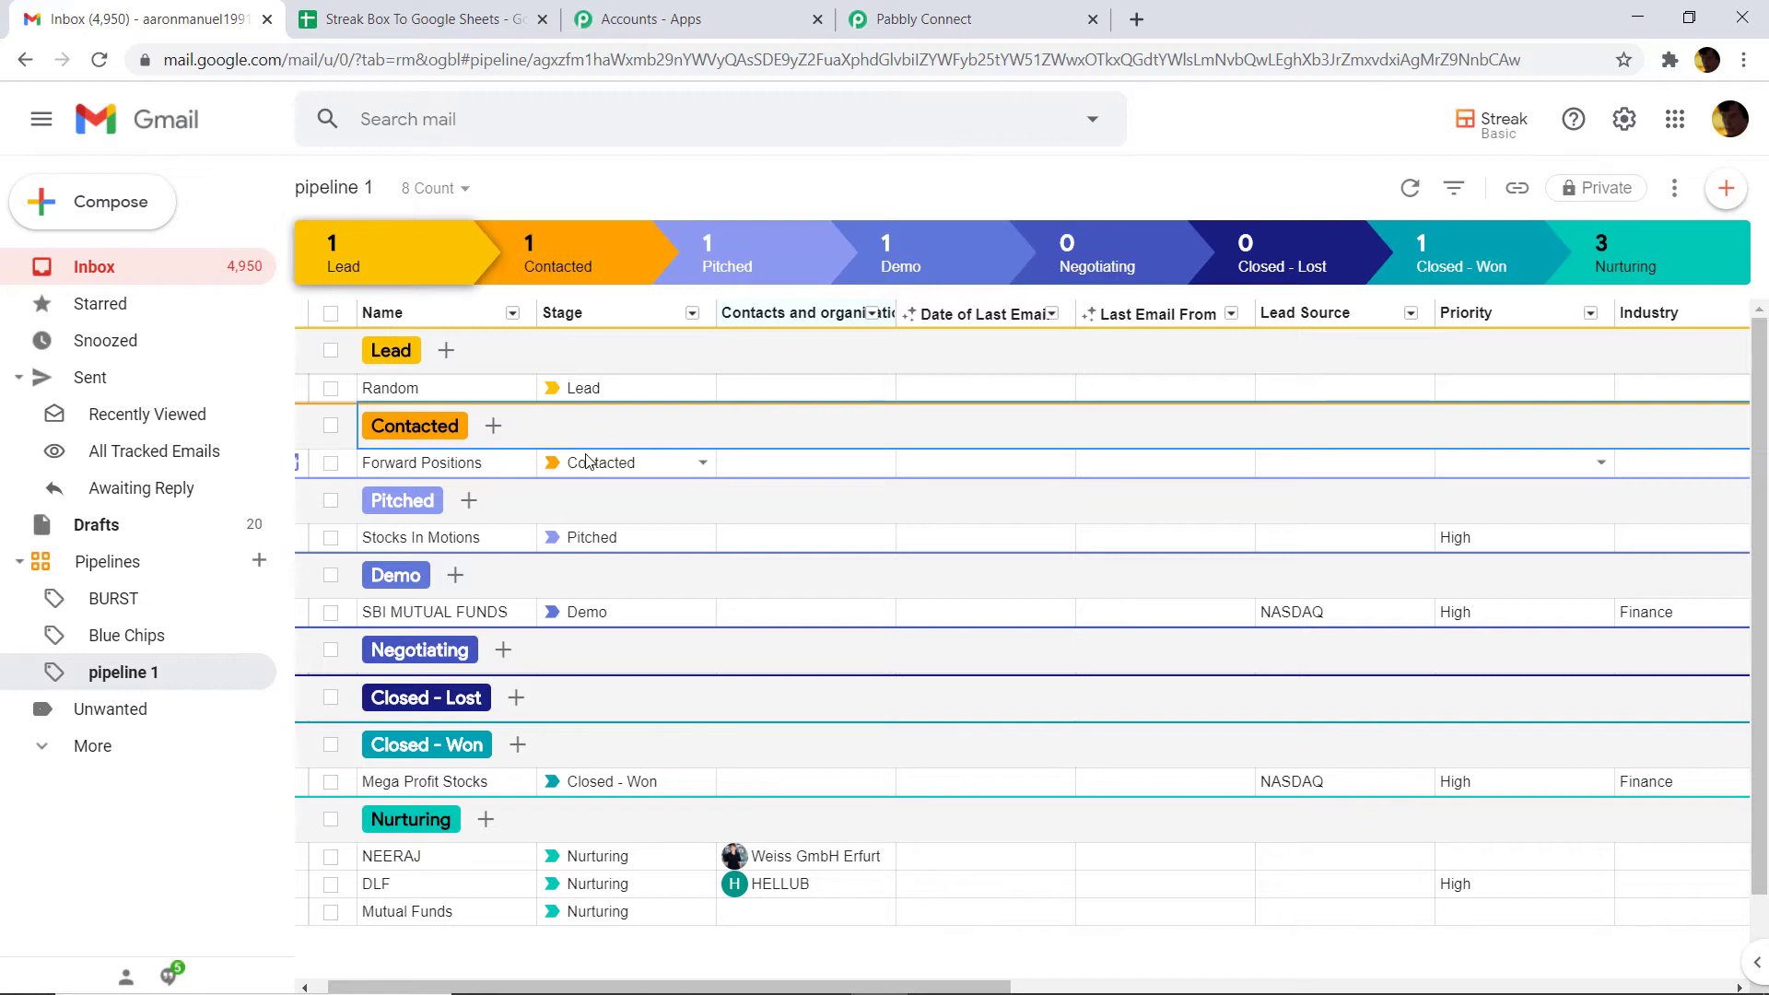
- Switch to Pabbly Connect and examine the captured webhook response for the new box's name, timestamps, assignee and creator fields
click(996, 8)
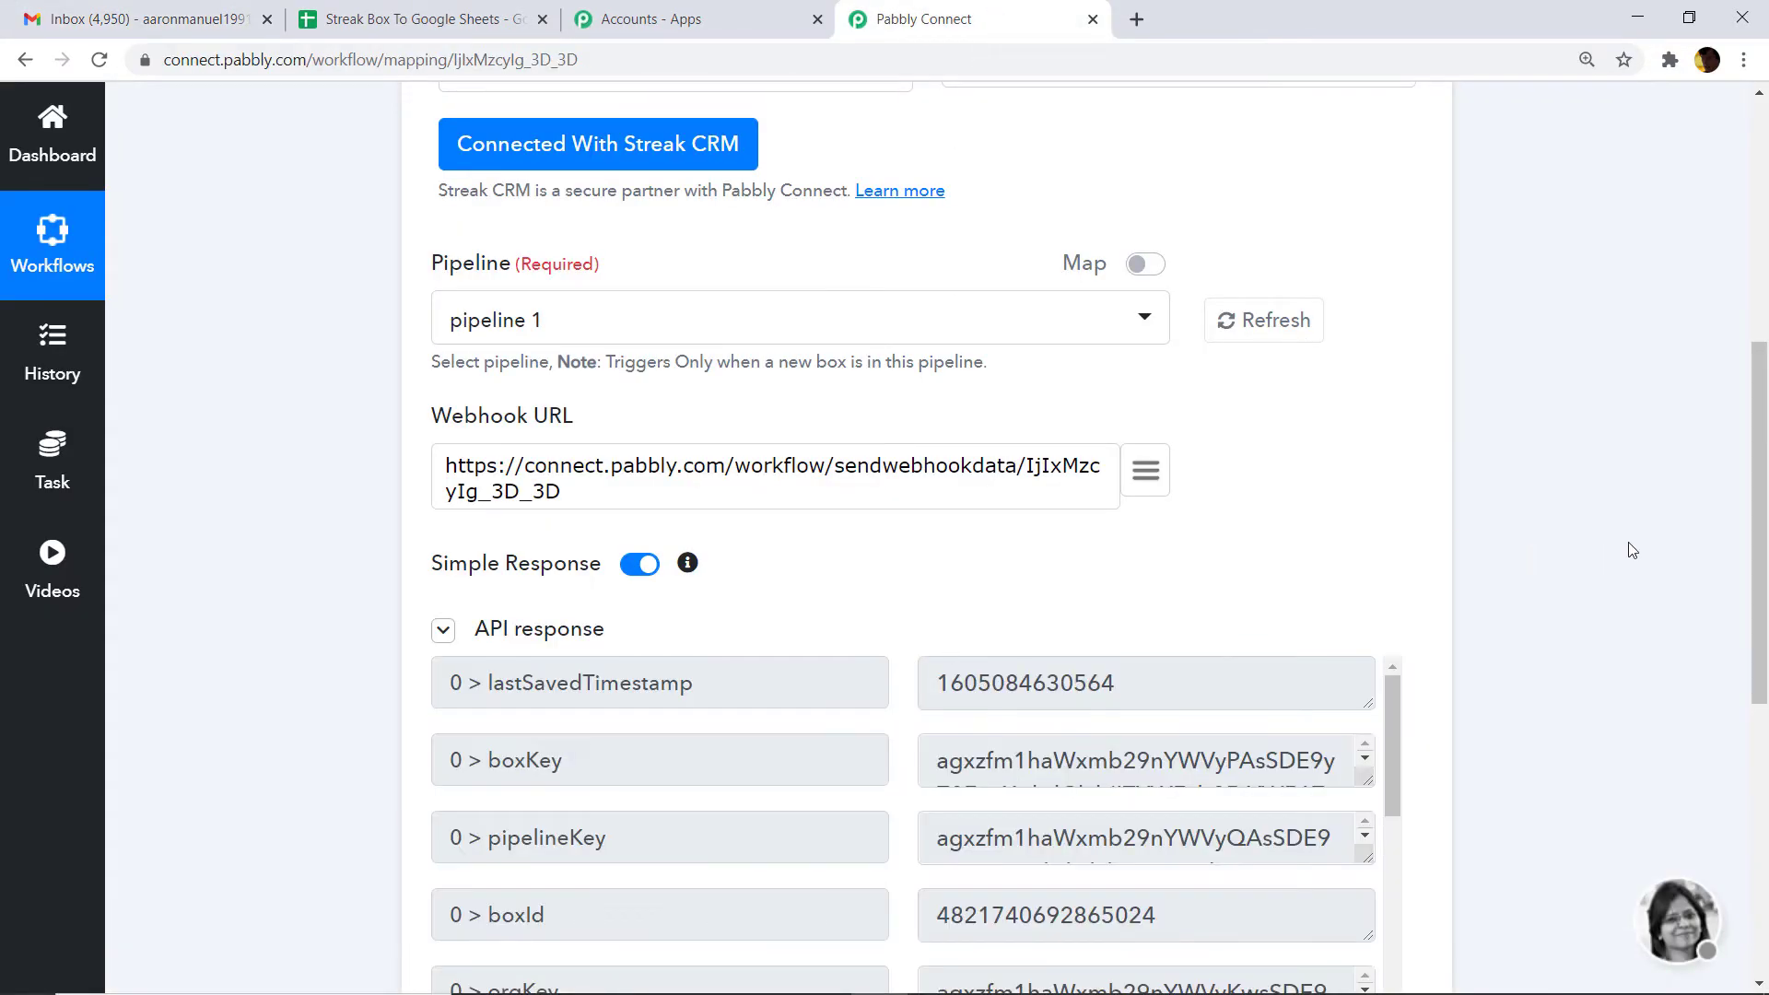
drag(1762, 567, 1762, 762)
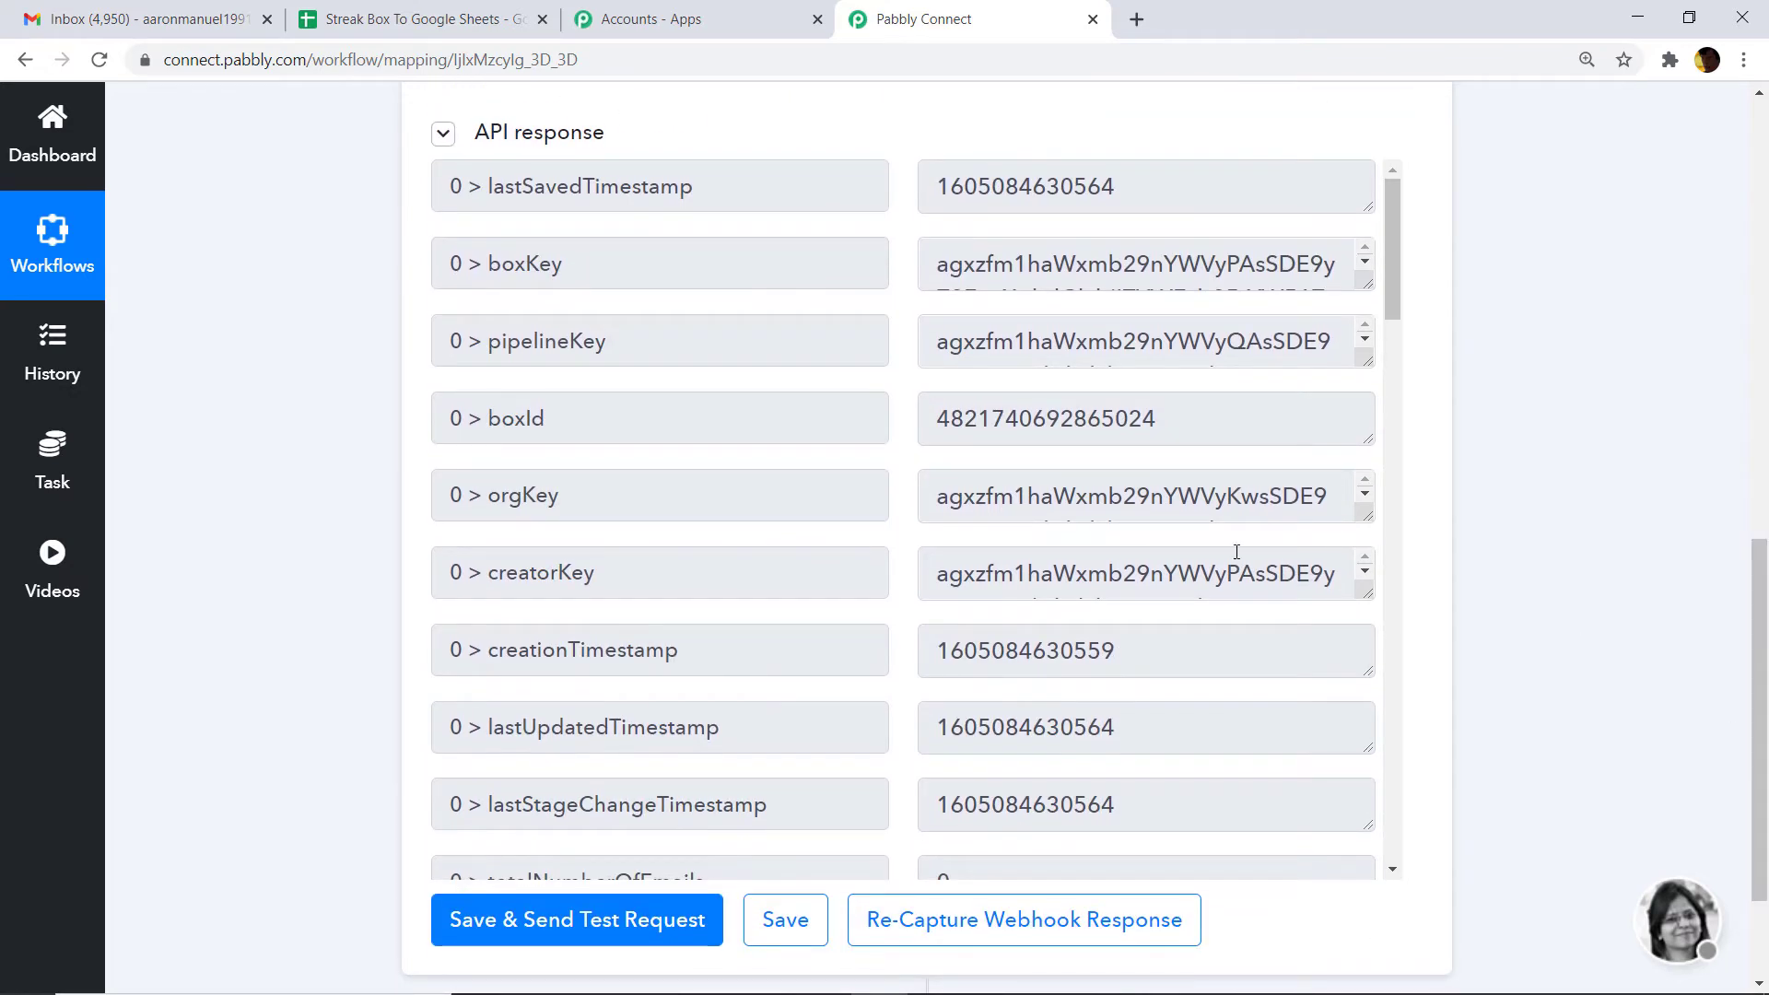
scroll(1032, 396, down, 3)
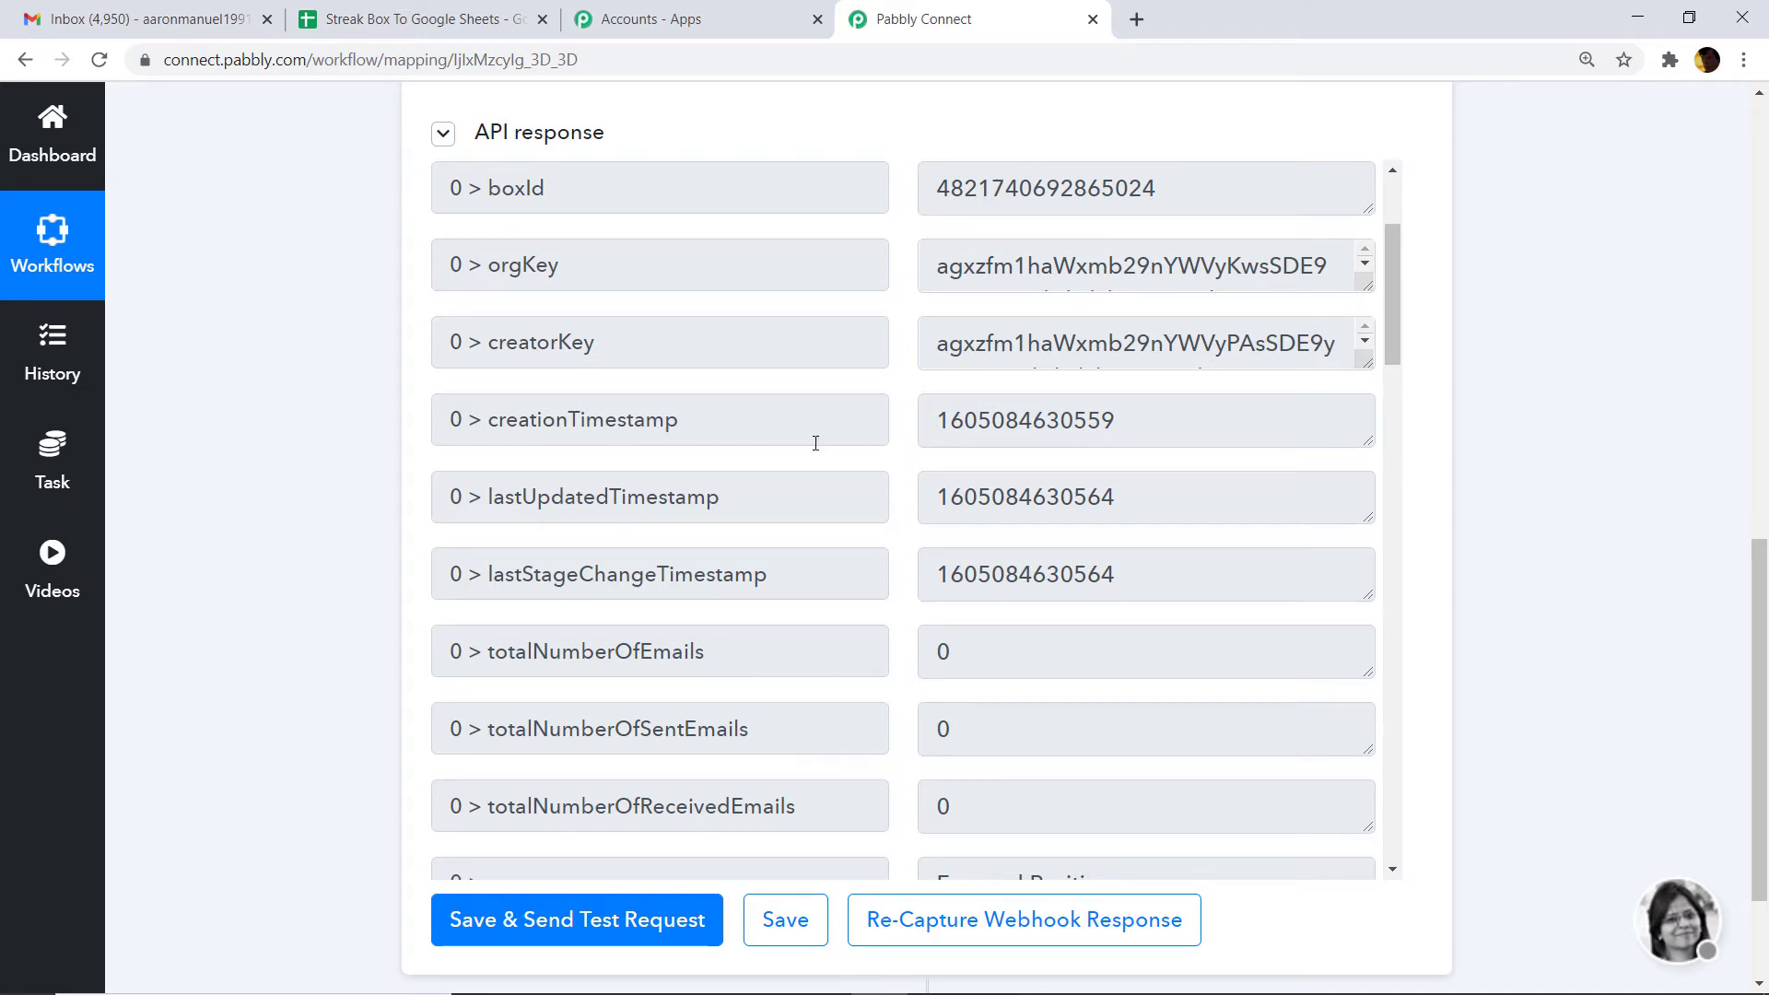
scroll(1068, 435, down, 6)
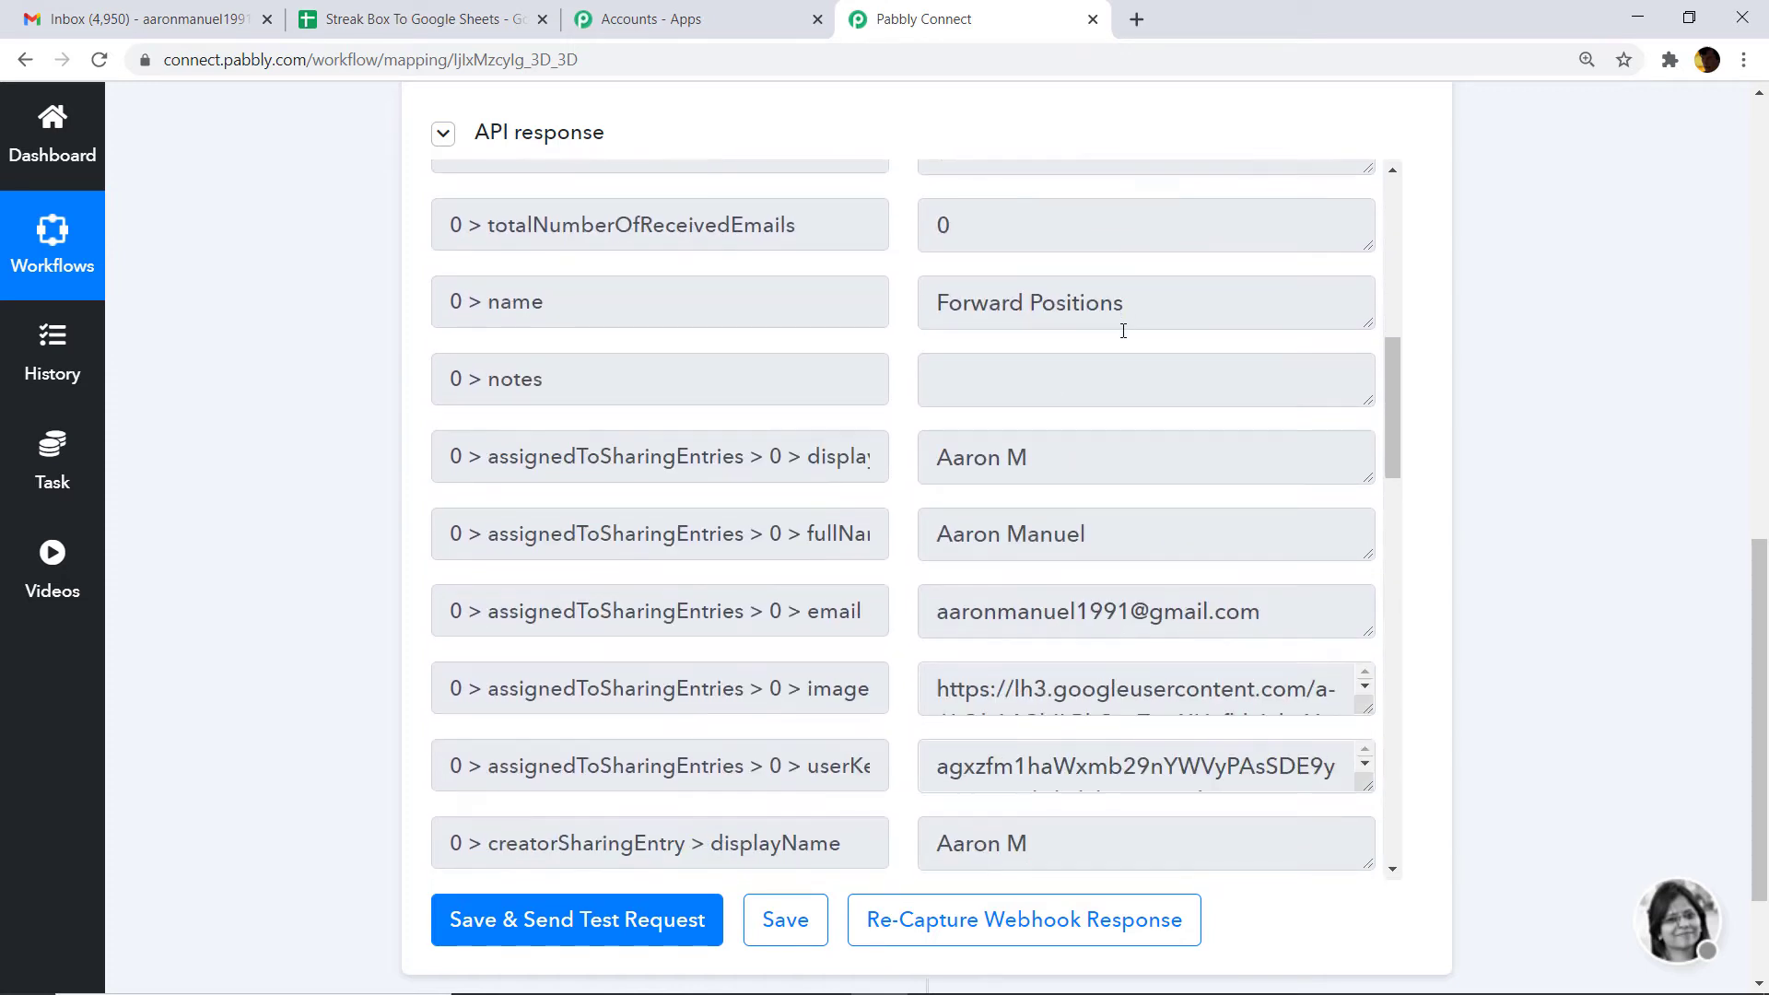
scroll(1059, 329, down, 1)
scroll(943, 414, down, 1)
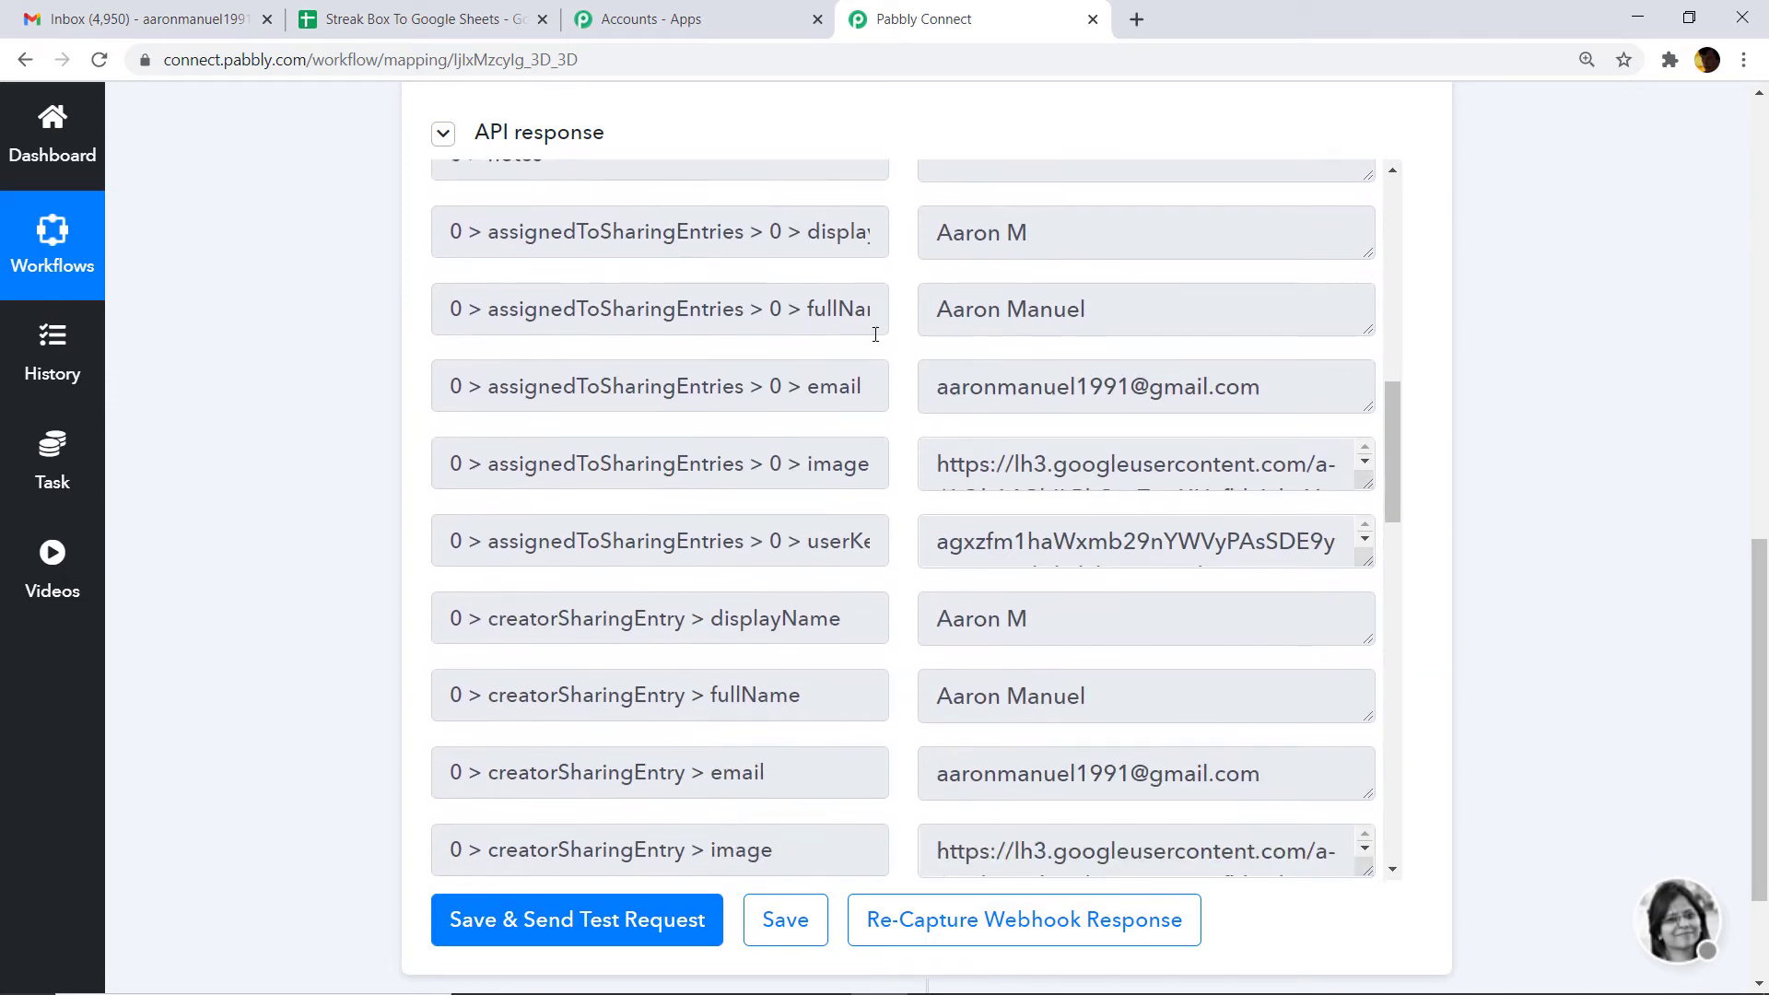
scroll(1111, 330, down, 1)
scroll(1265, 345, down, 1)
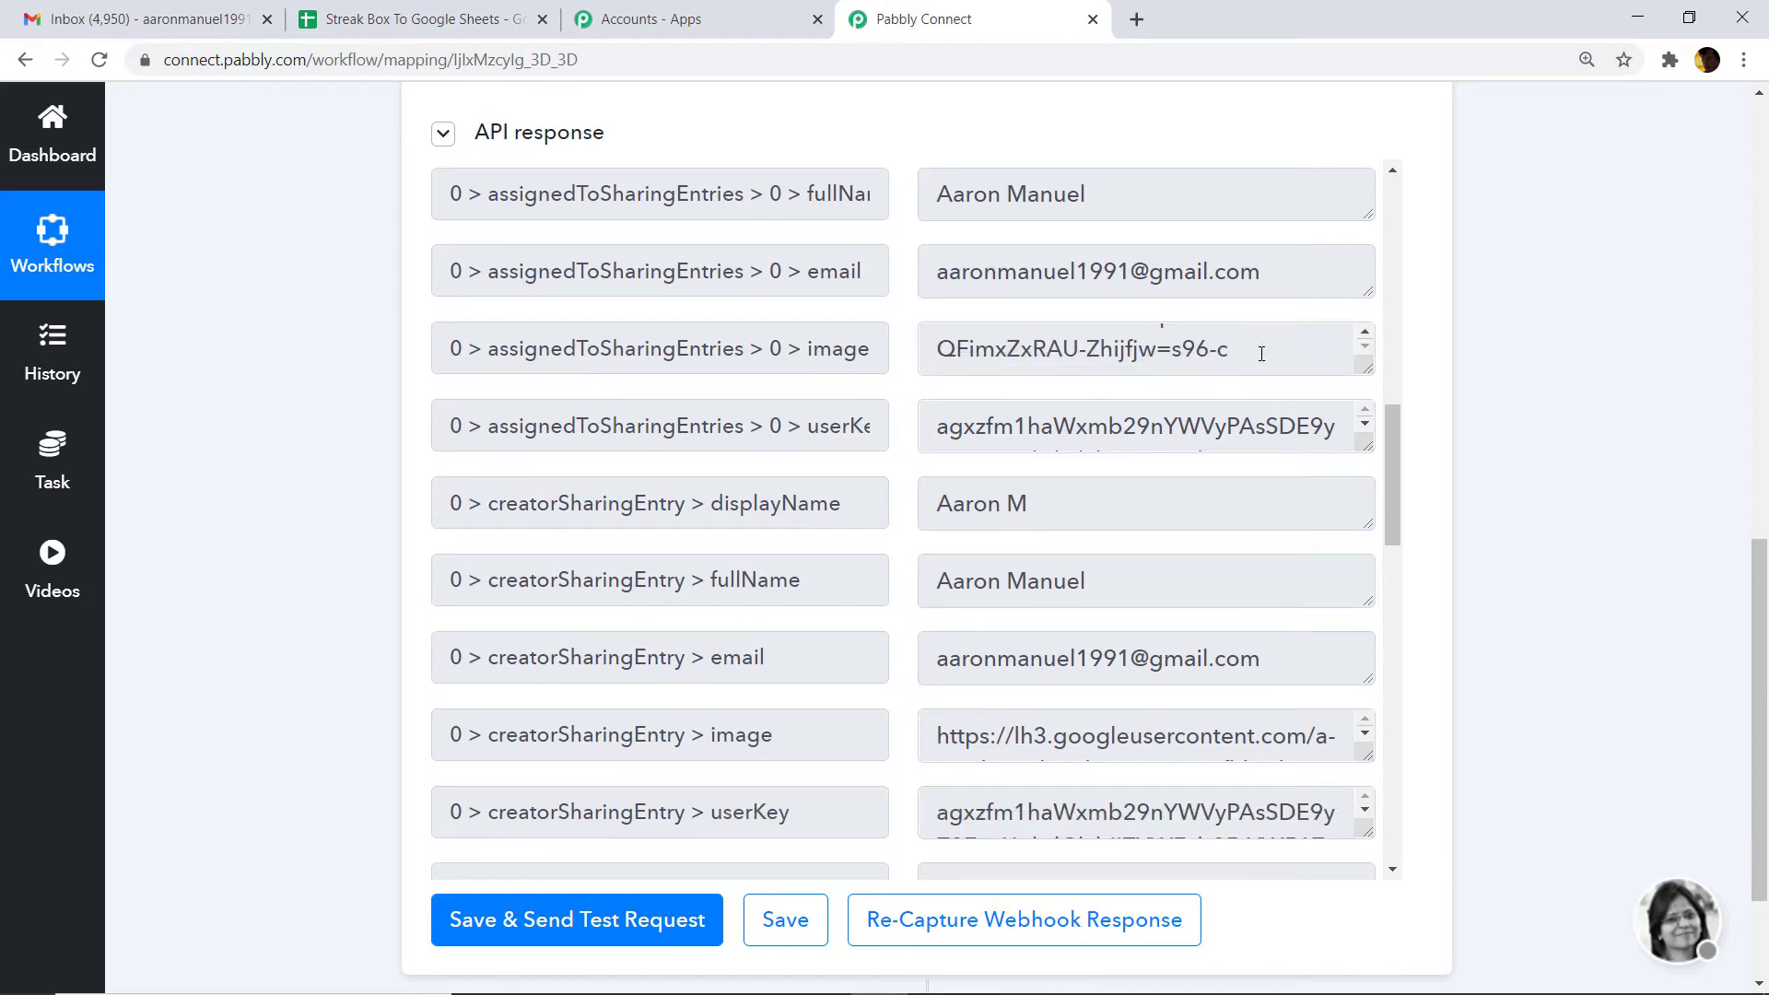
- Add an action step after the Streak CRM trigger and choose Google Sheets as its app
drag(1760, 582, 1761, 655)
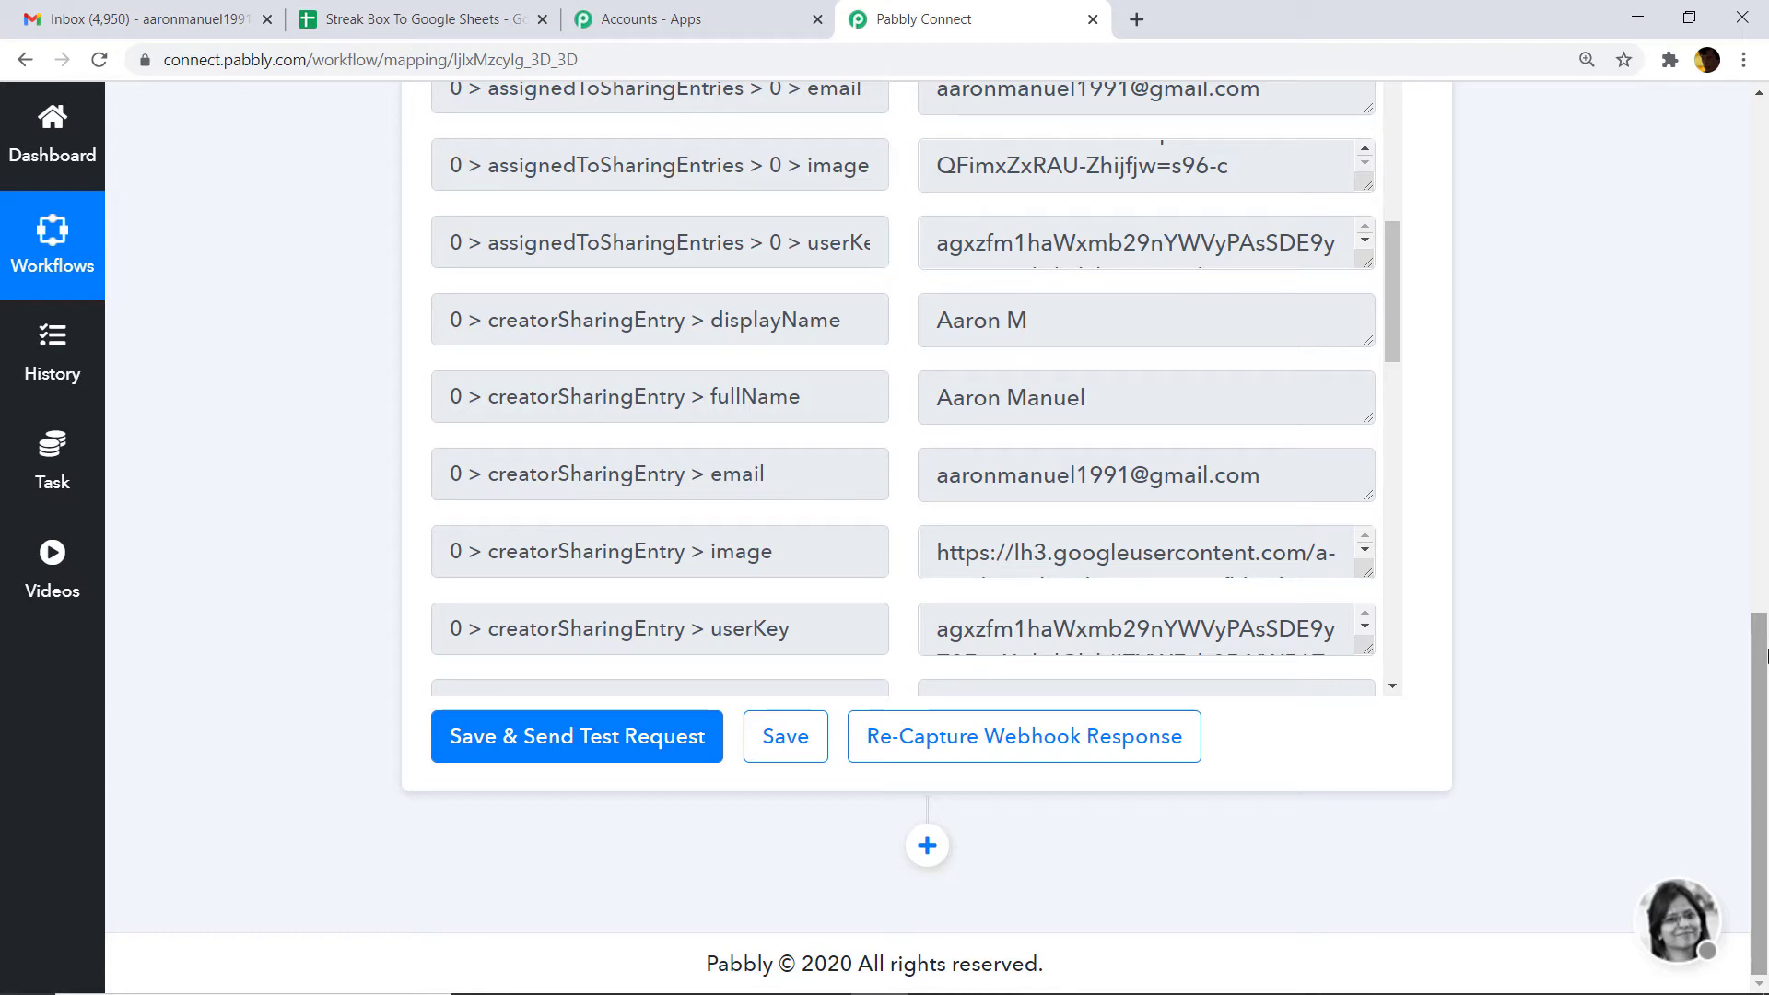
click(926, 844)
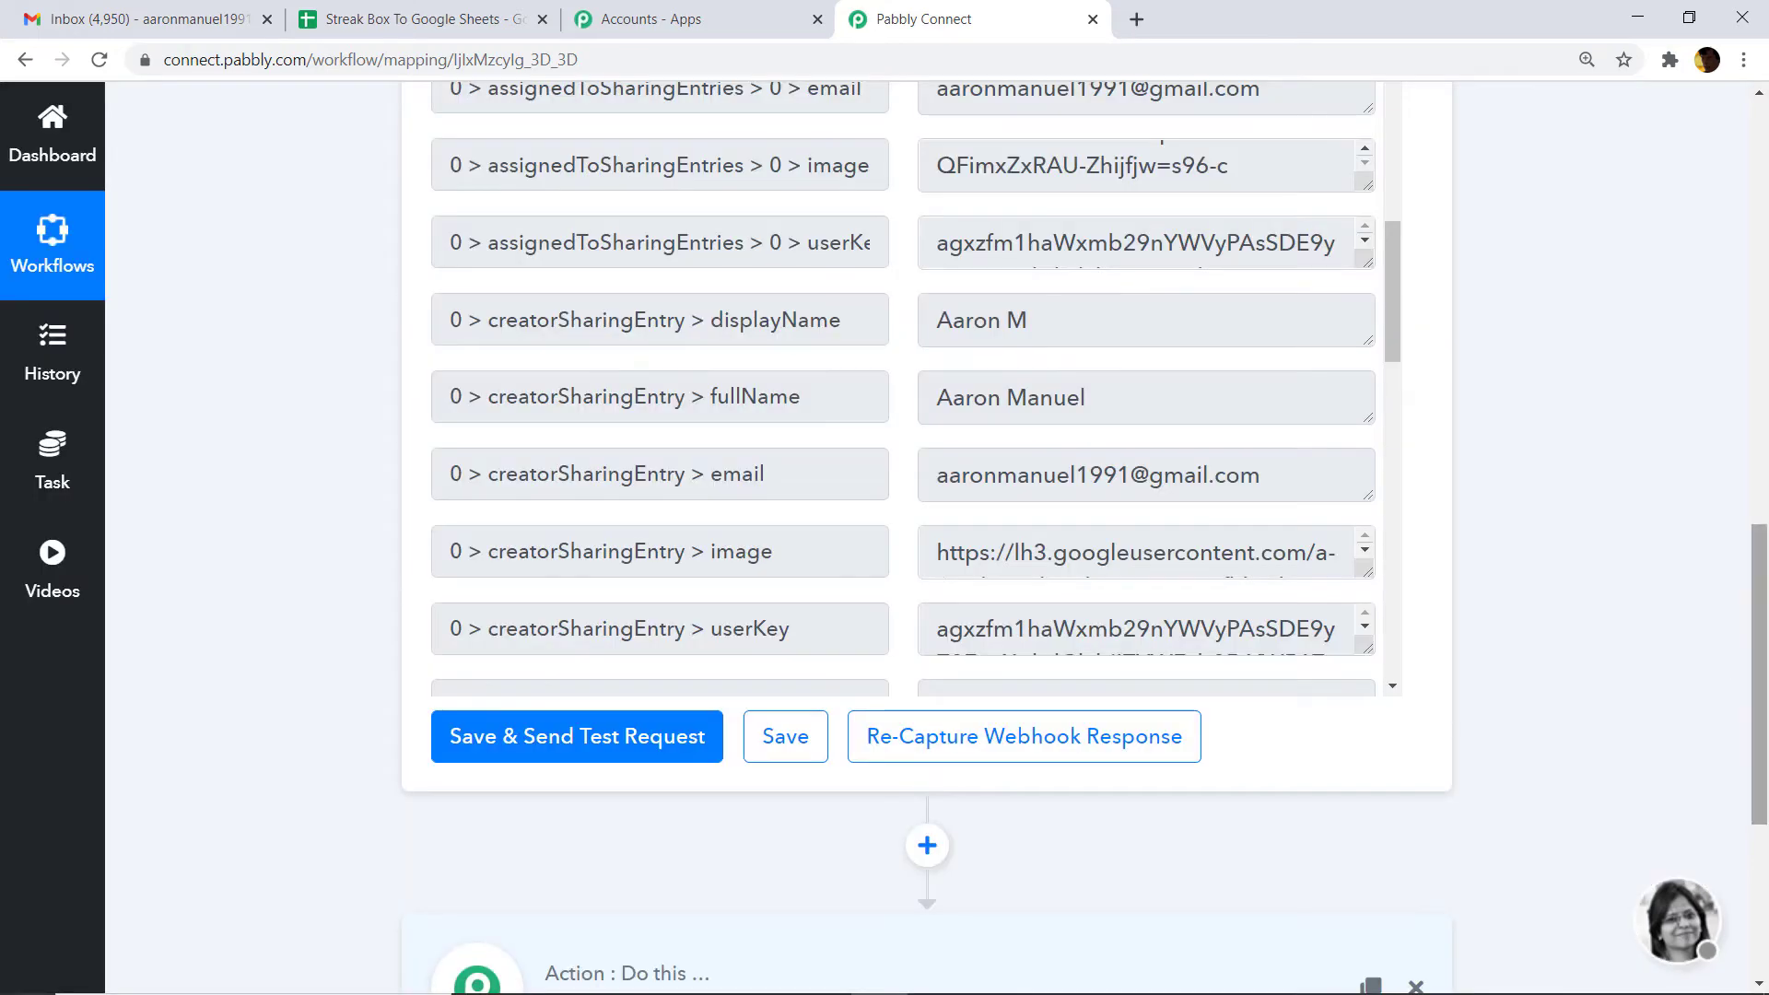
drag(1764, 646, 1764, 797)
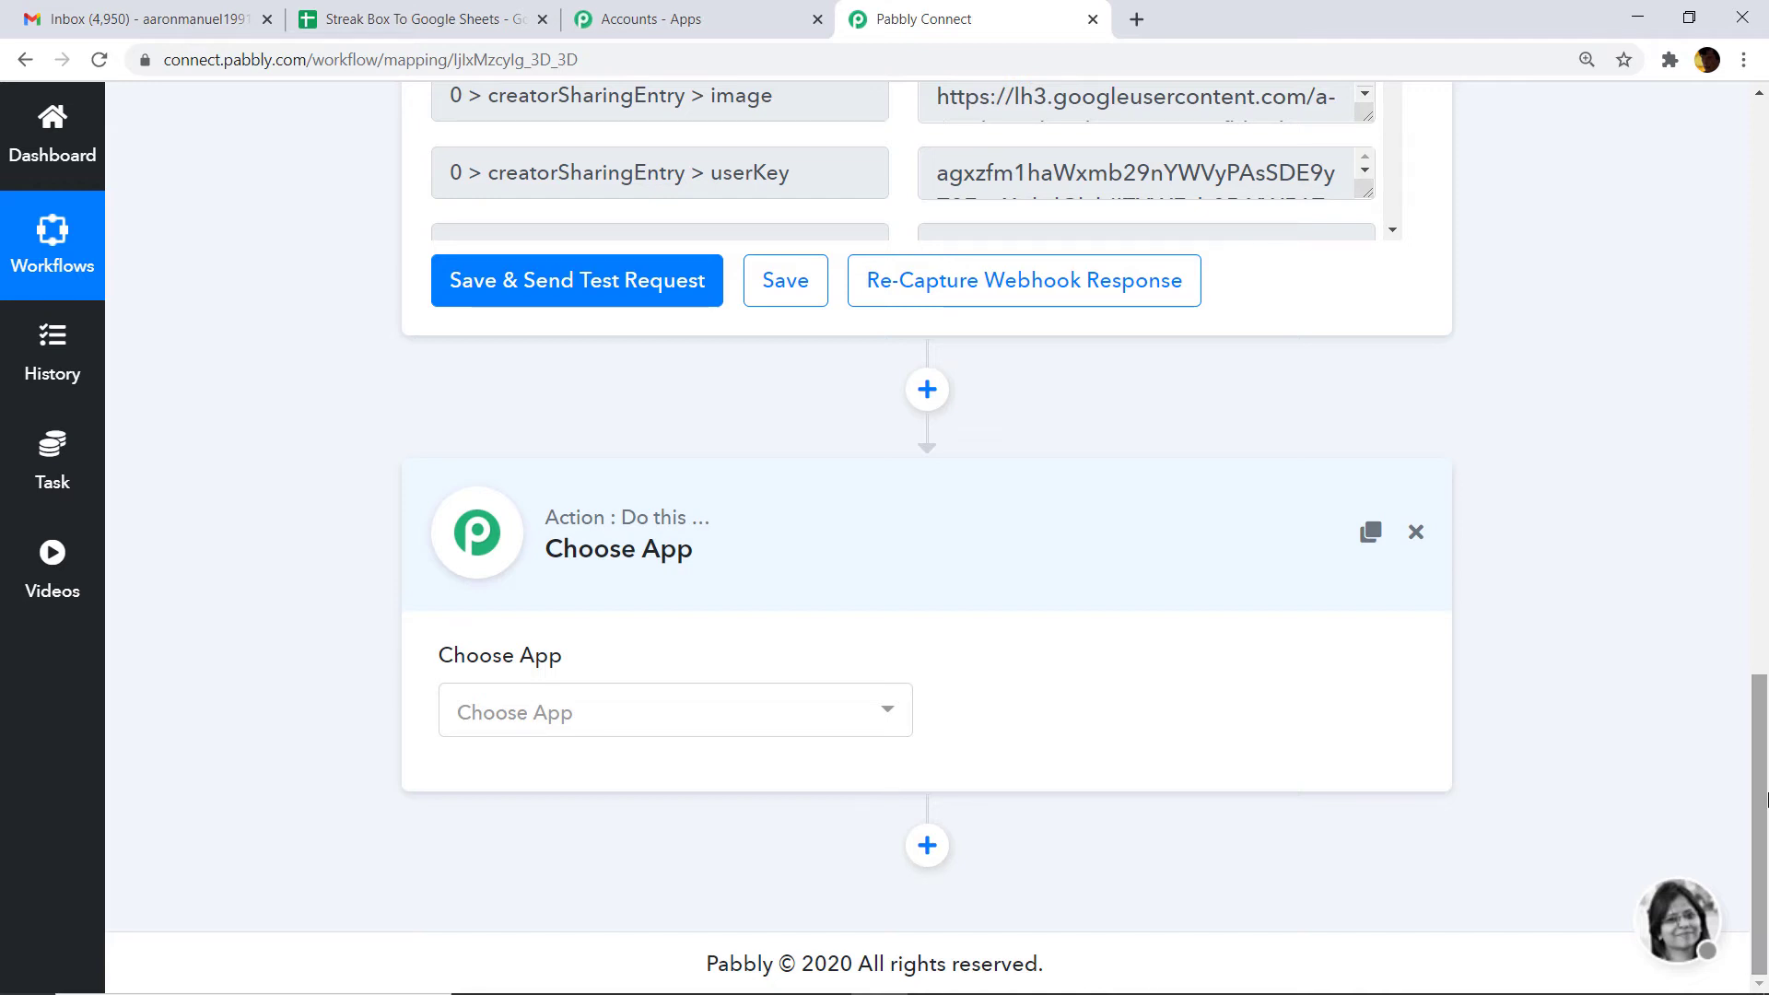
click(815, 710)
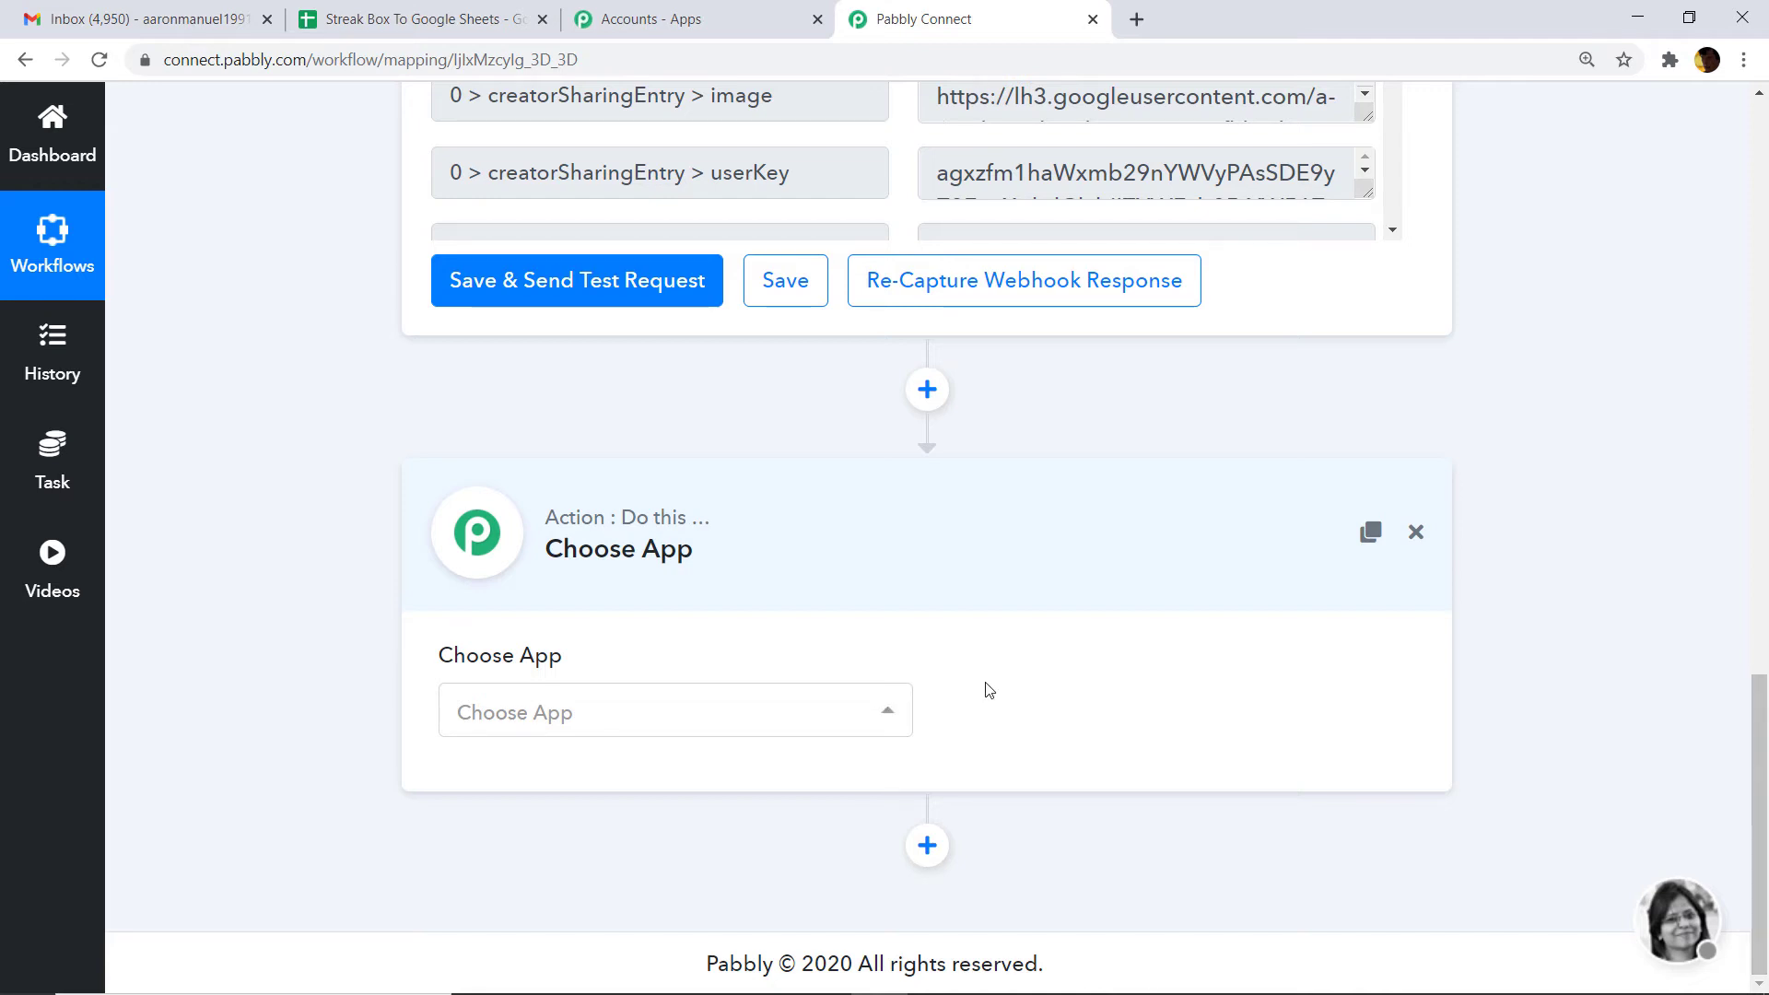
click(873, 712)
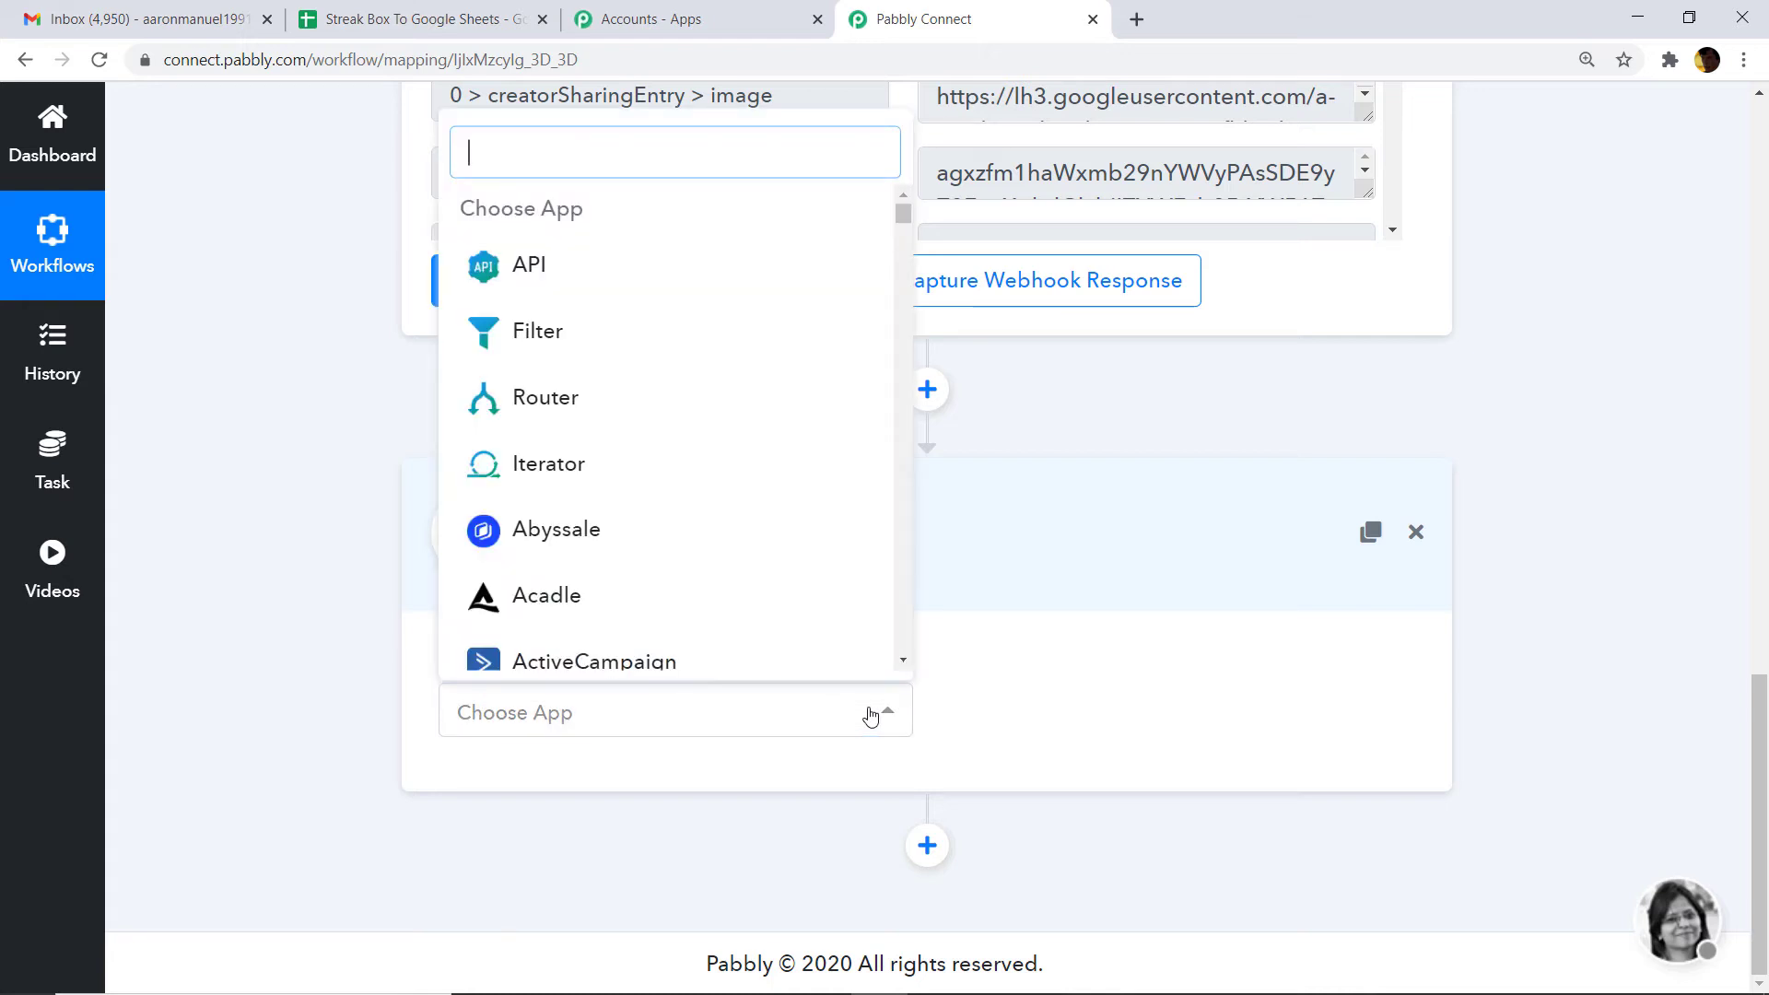
text(googl)
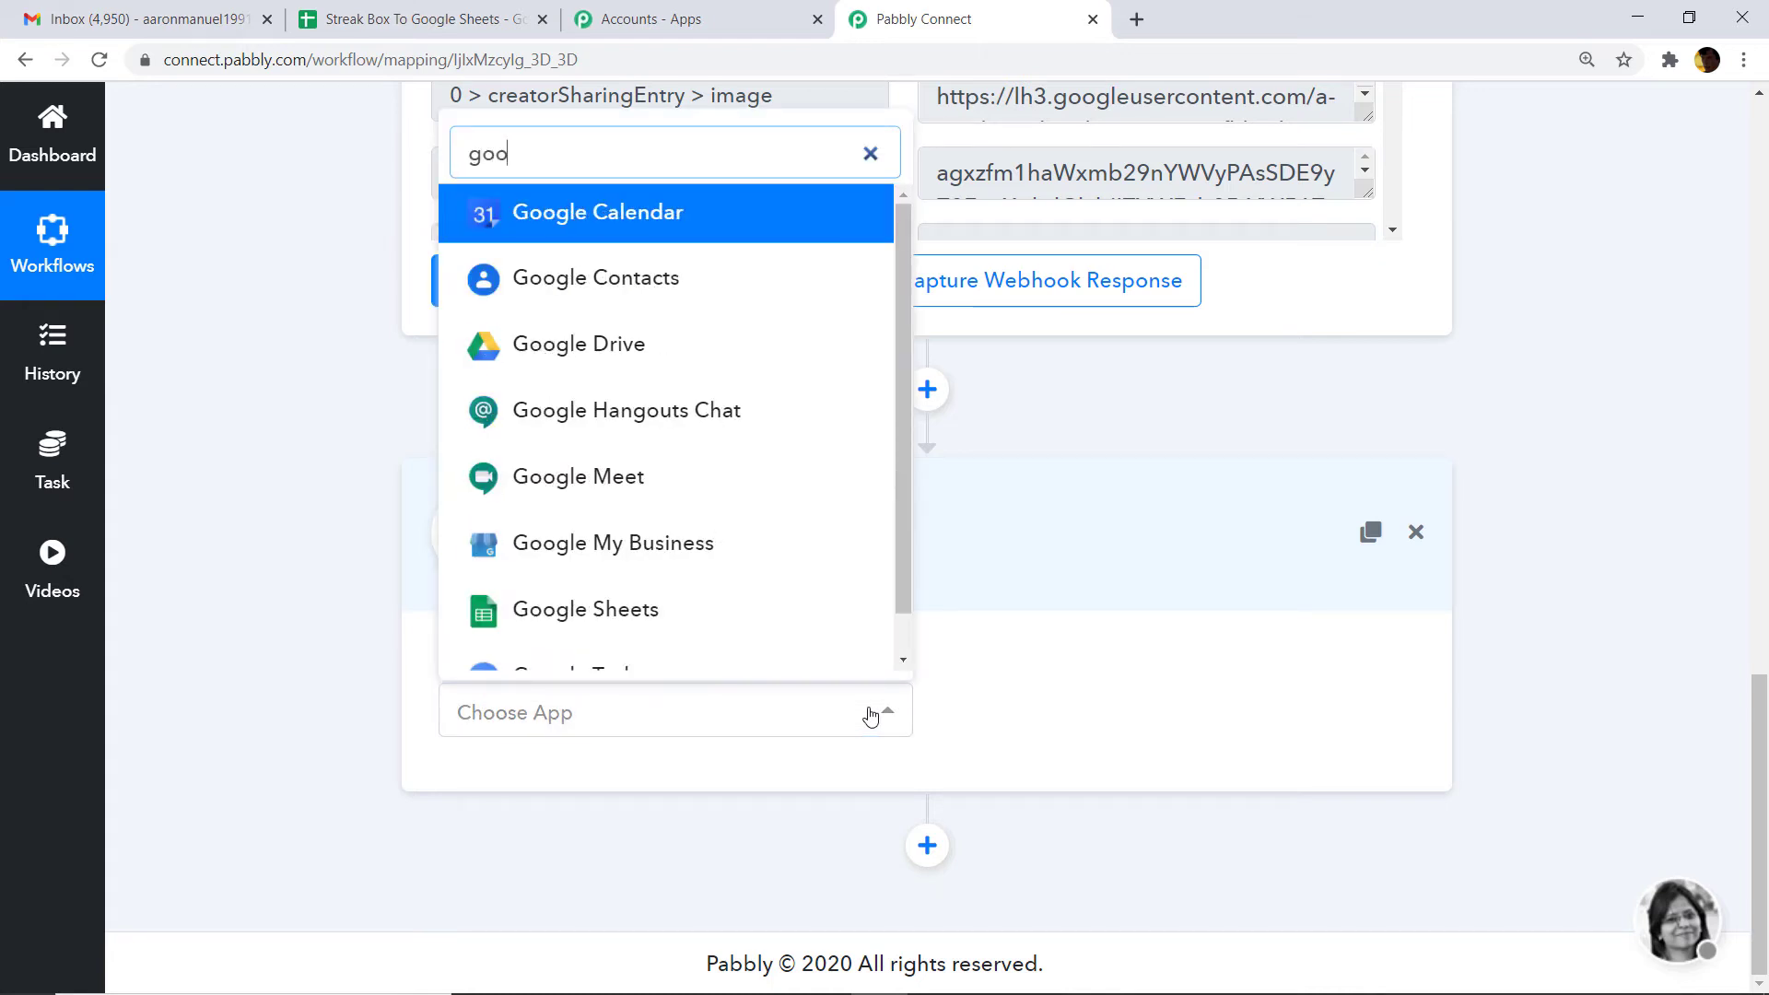
click(534, 606)
- Set the Google Sheets action's method to Add New Row
click(1157, 713)
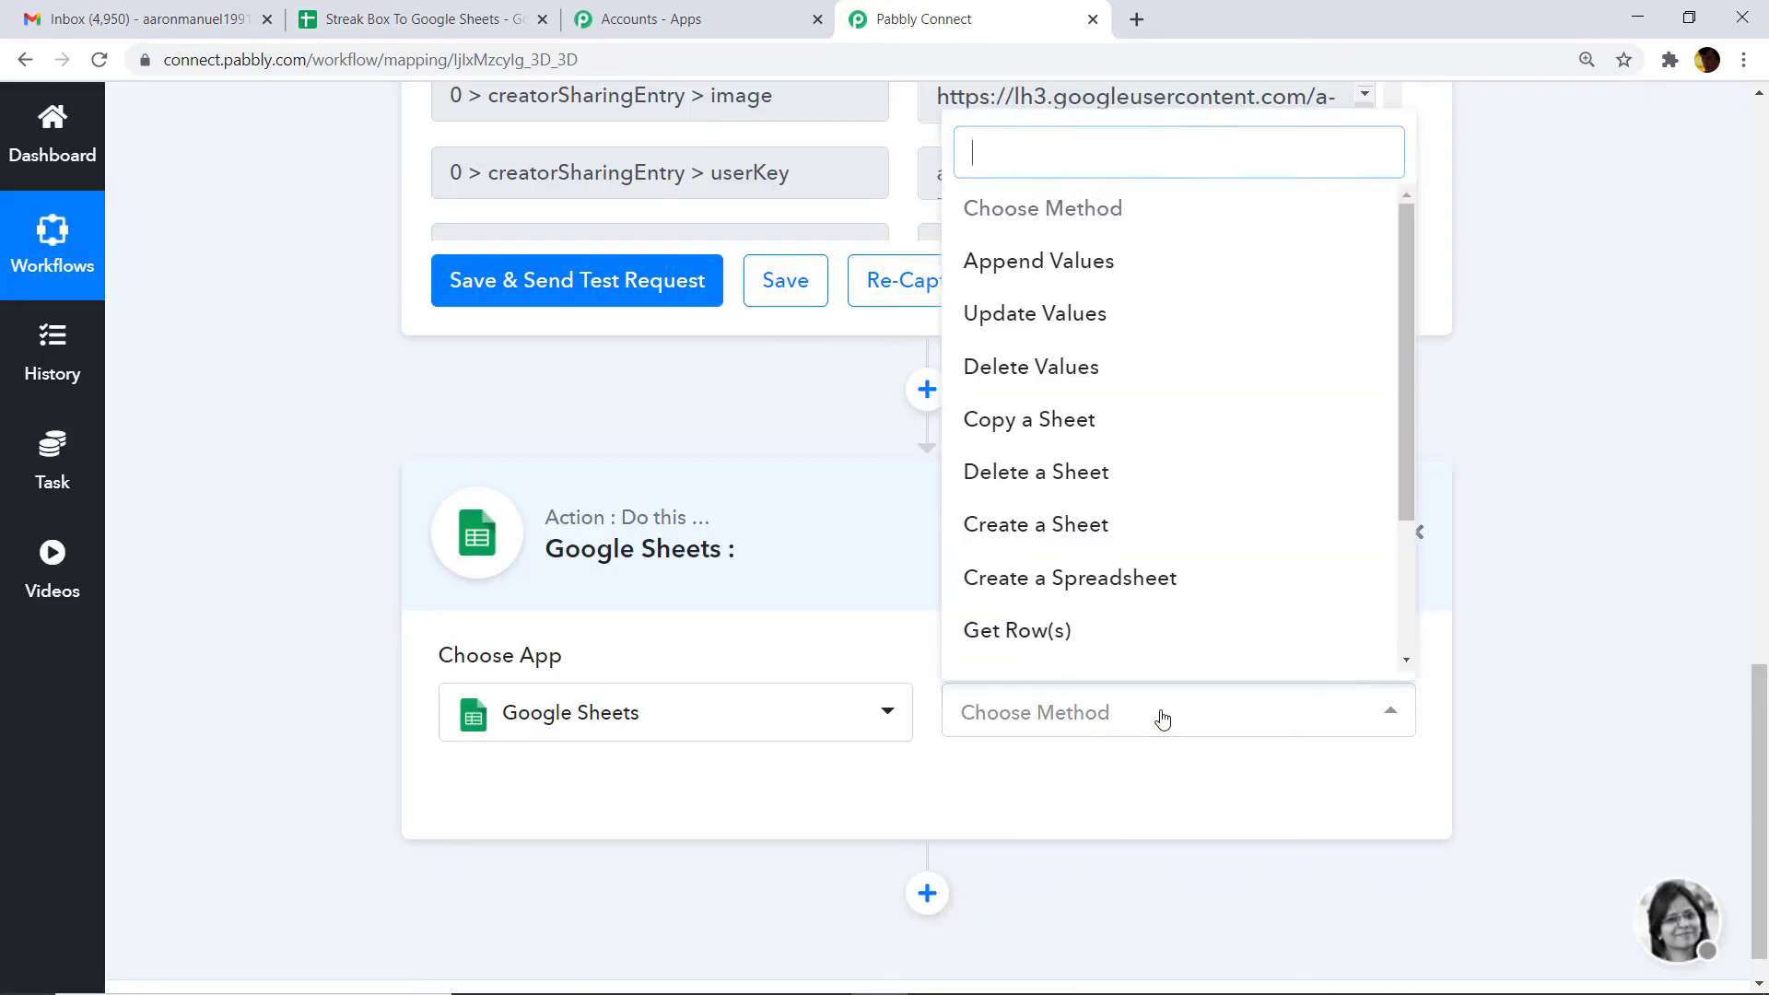
scroll(1157, 450, down, 2)
click(1078, 482)
click(1149, 715)
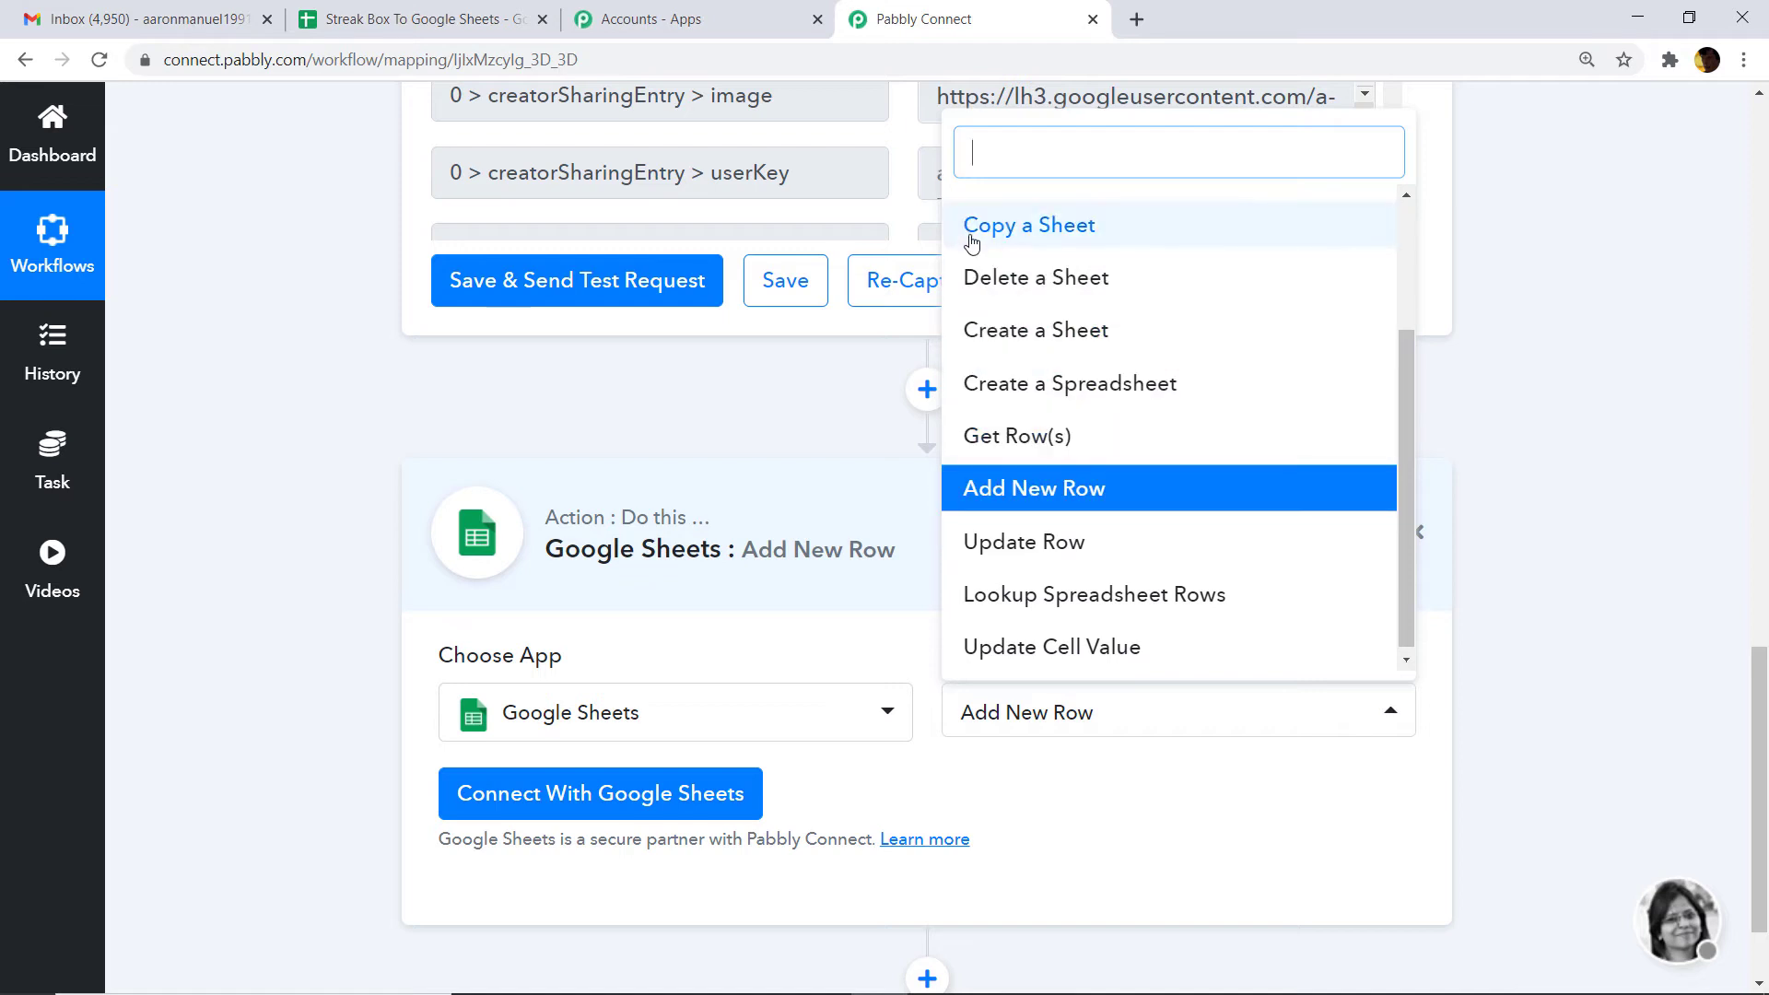
scroll(1078, 373, down, 1)
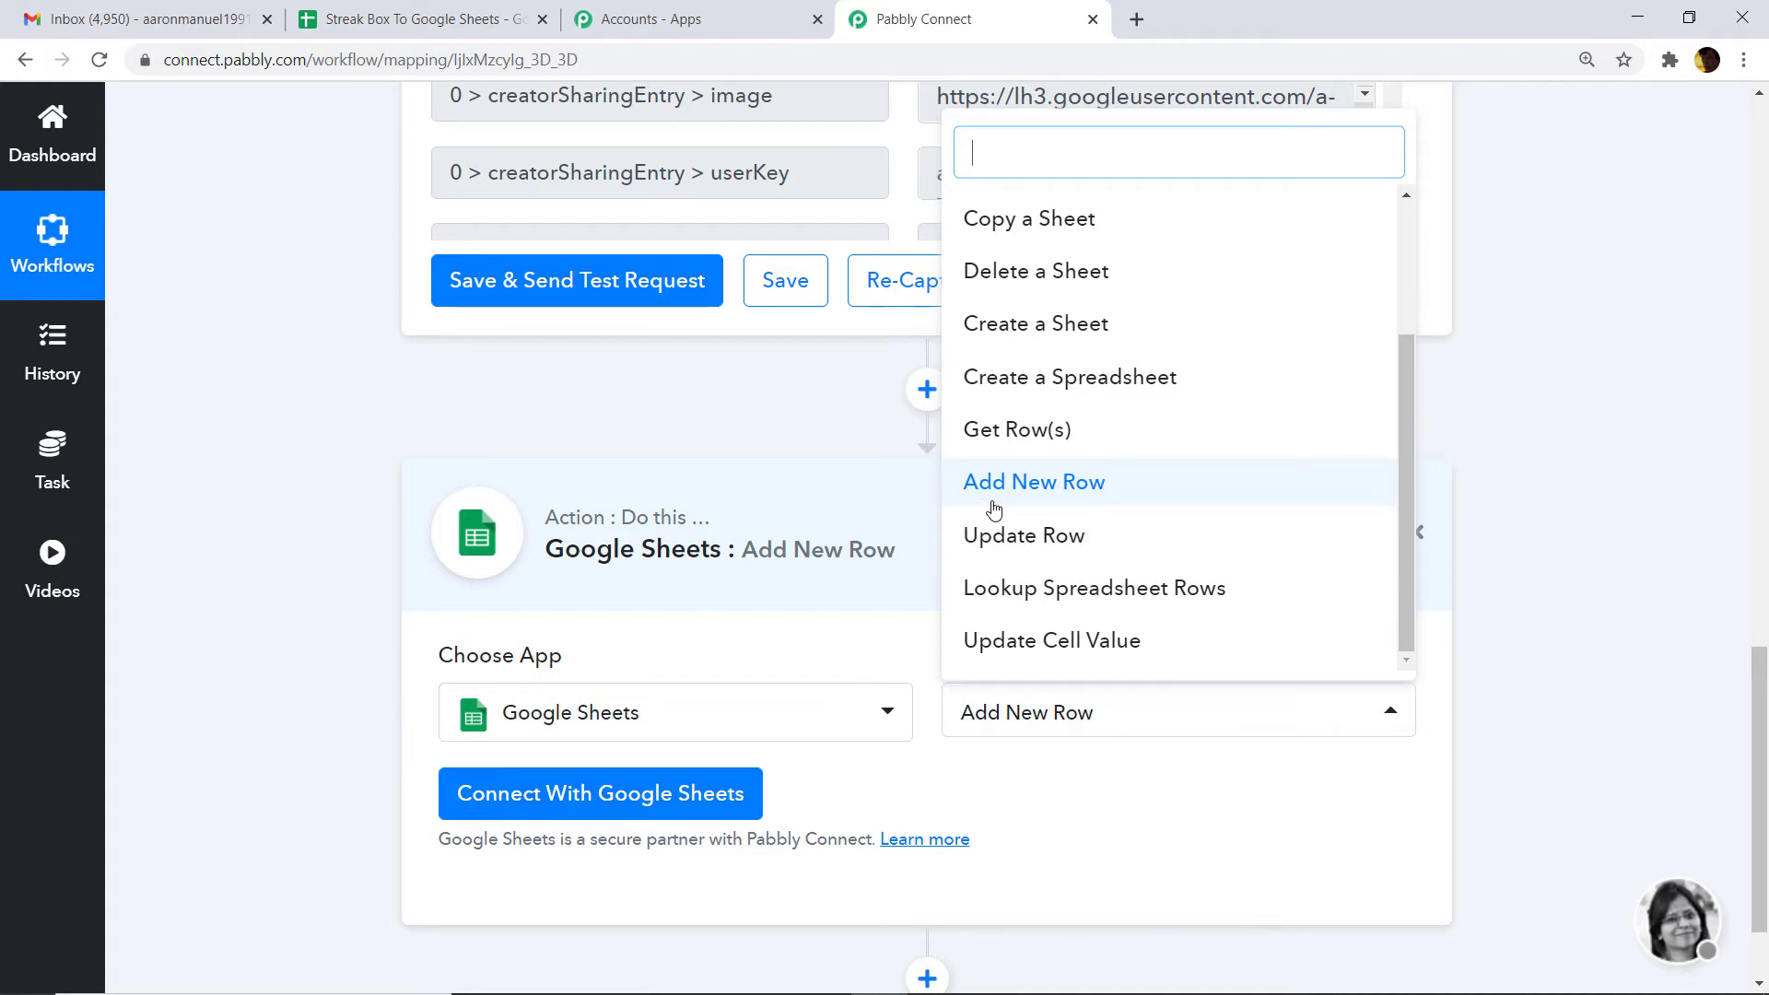
click(1080, 485)
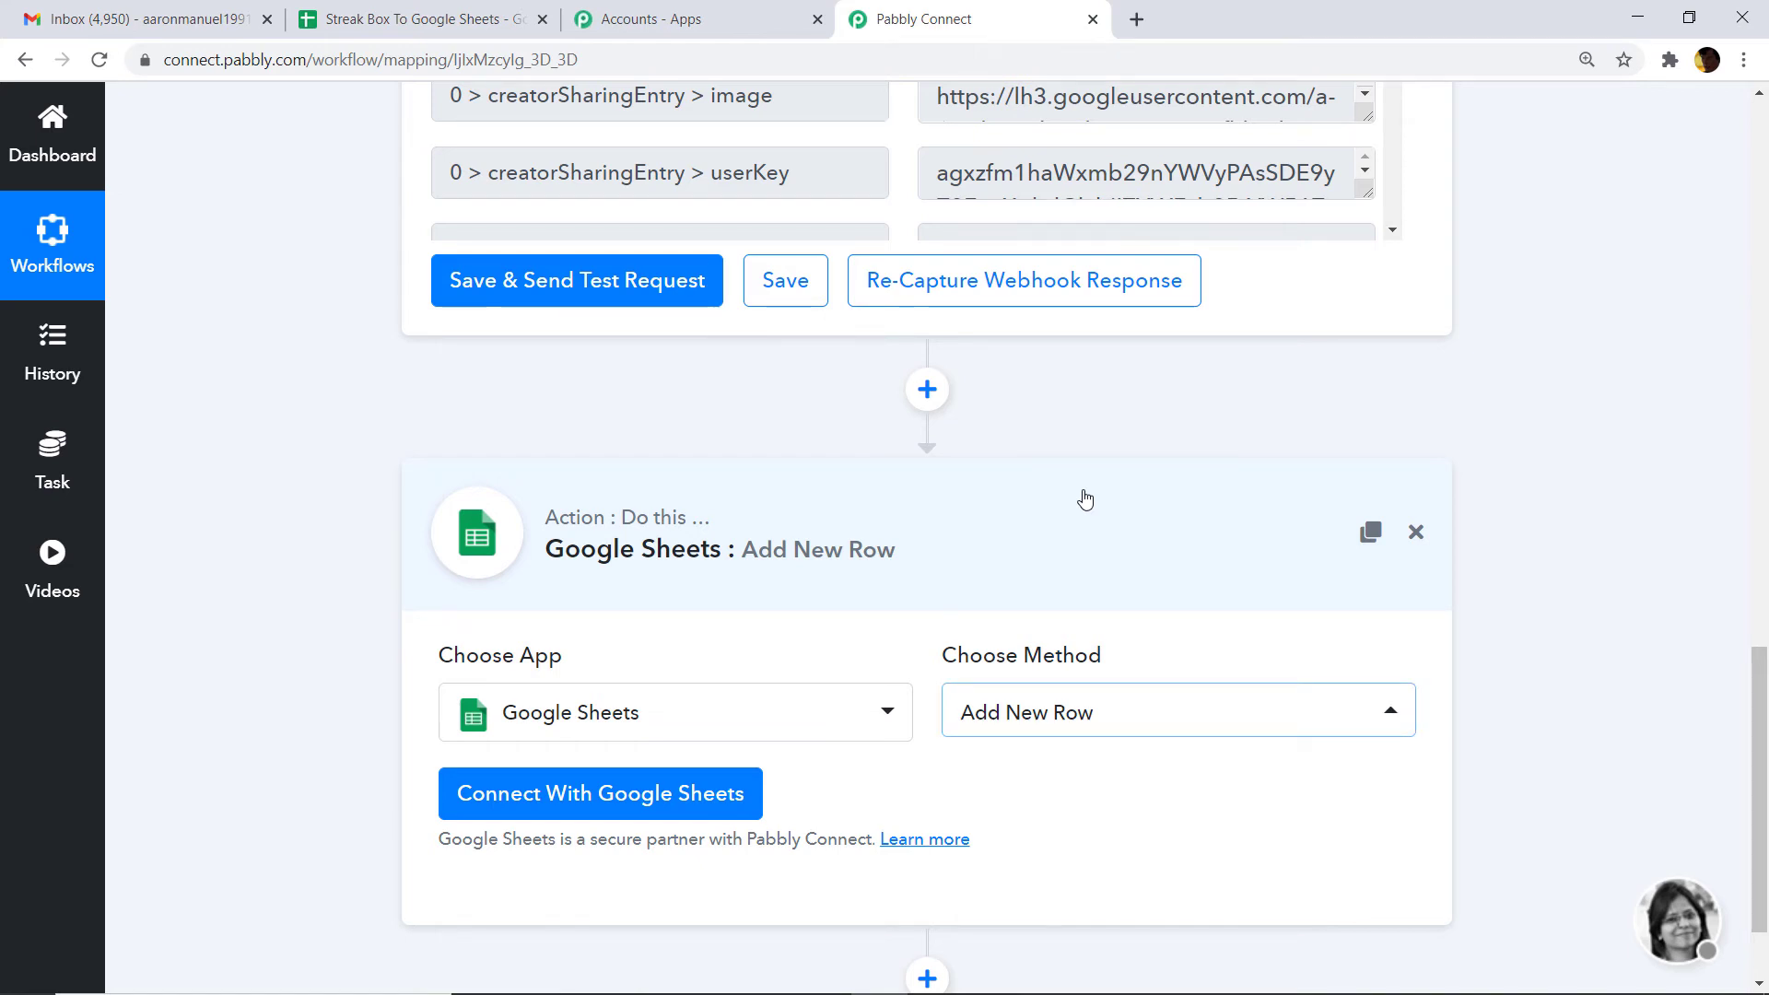
- Check the column headers in the "Streak Box To Google Sheets" spreadsheet, and authorize Pabbly Connect's new Google Sheets connection with the Google account
click(511, 18)
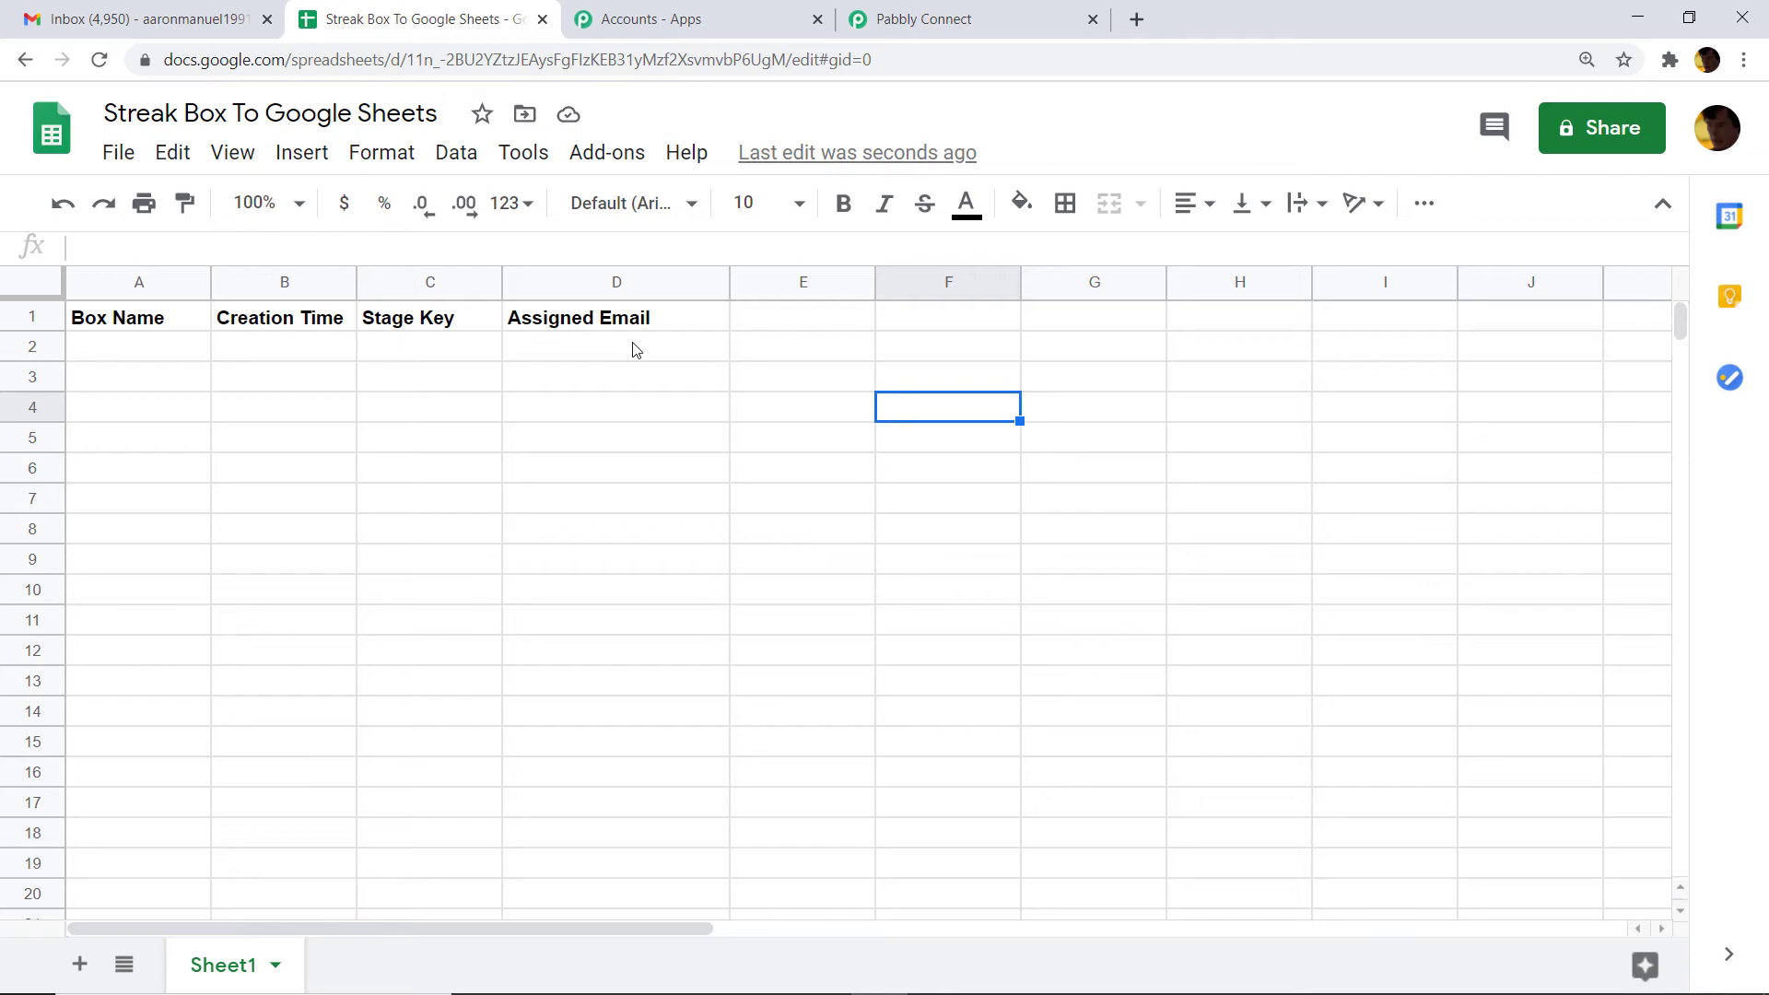
click(952, 12)
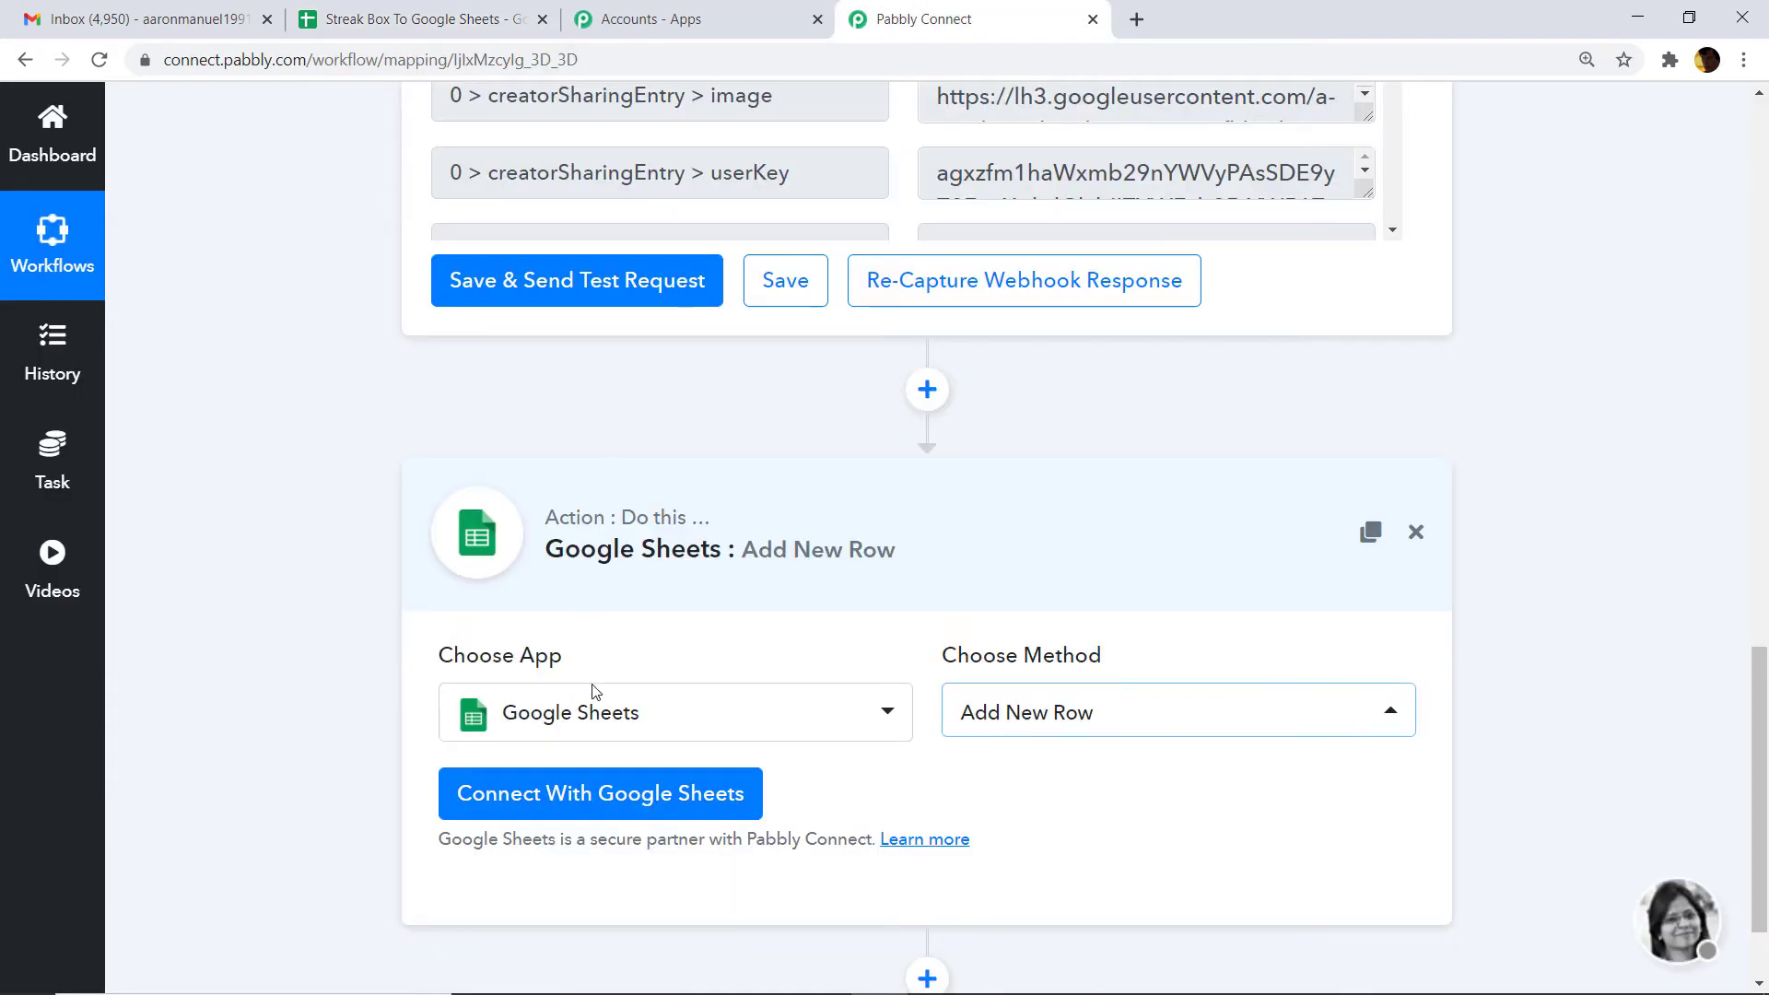
click(605, 788)
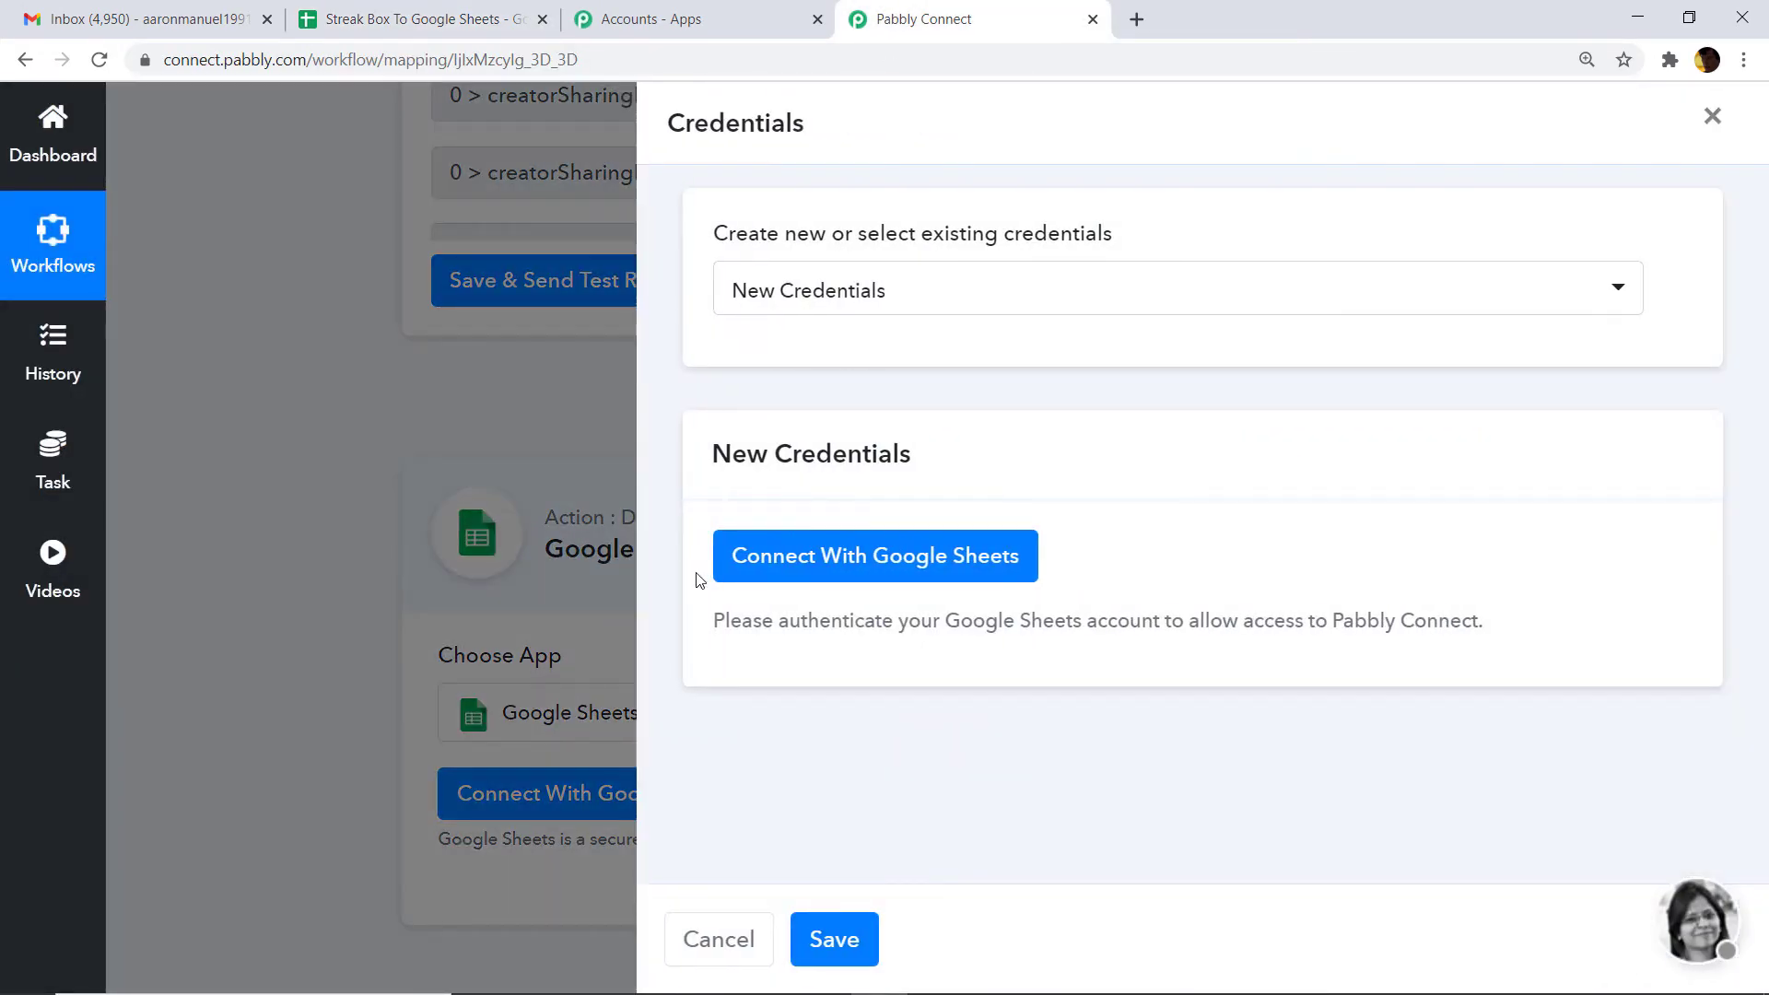
click(872, 564)
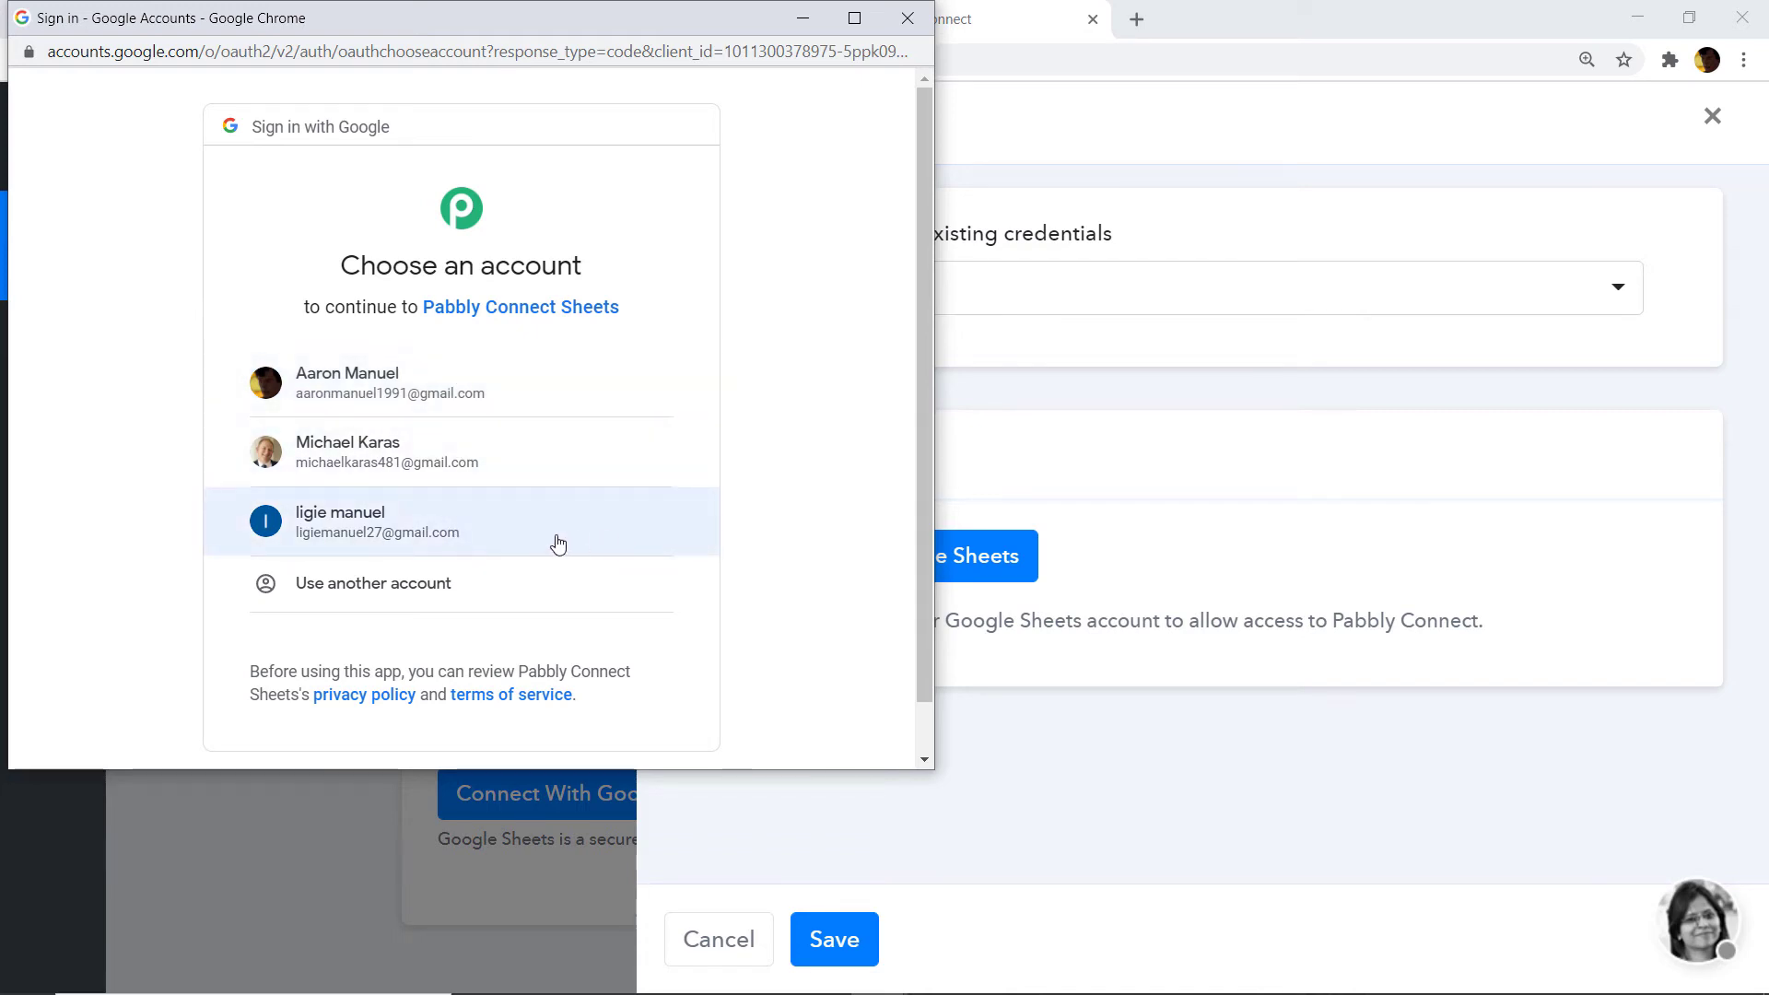
drag(469, 31, 868, 155)
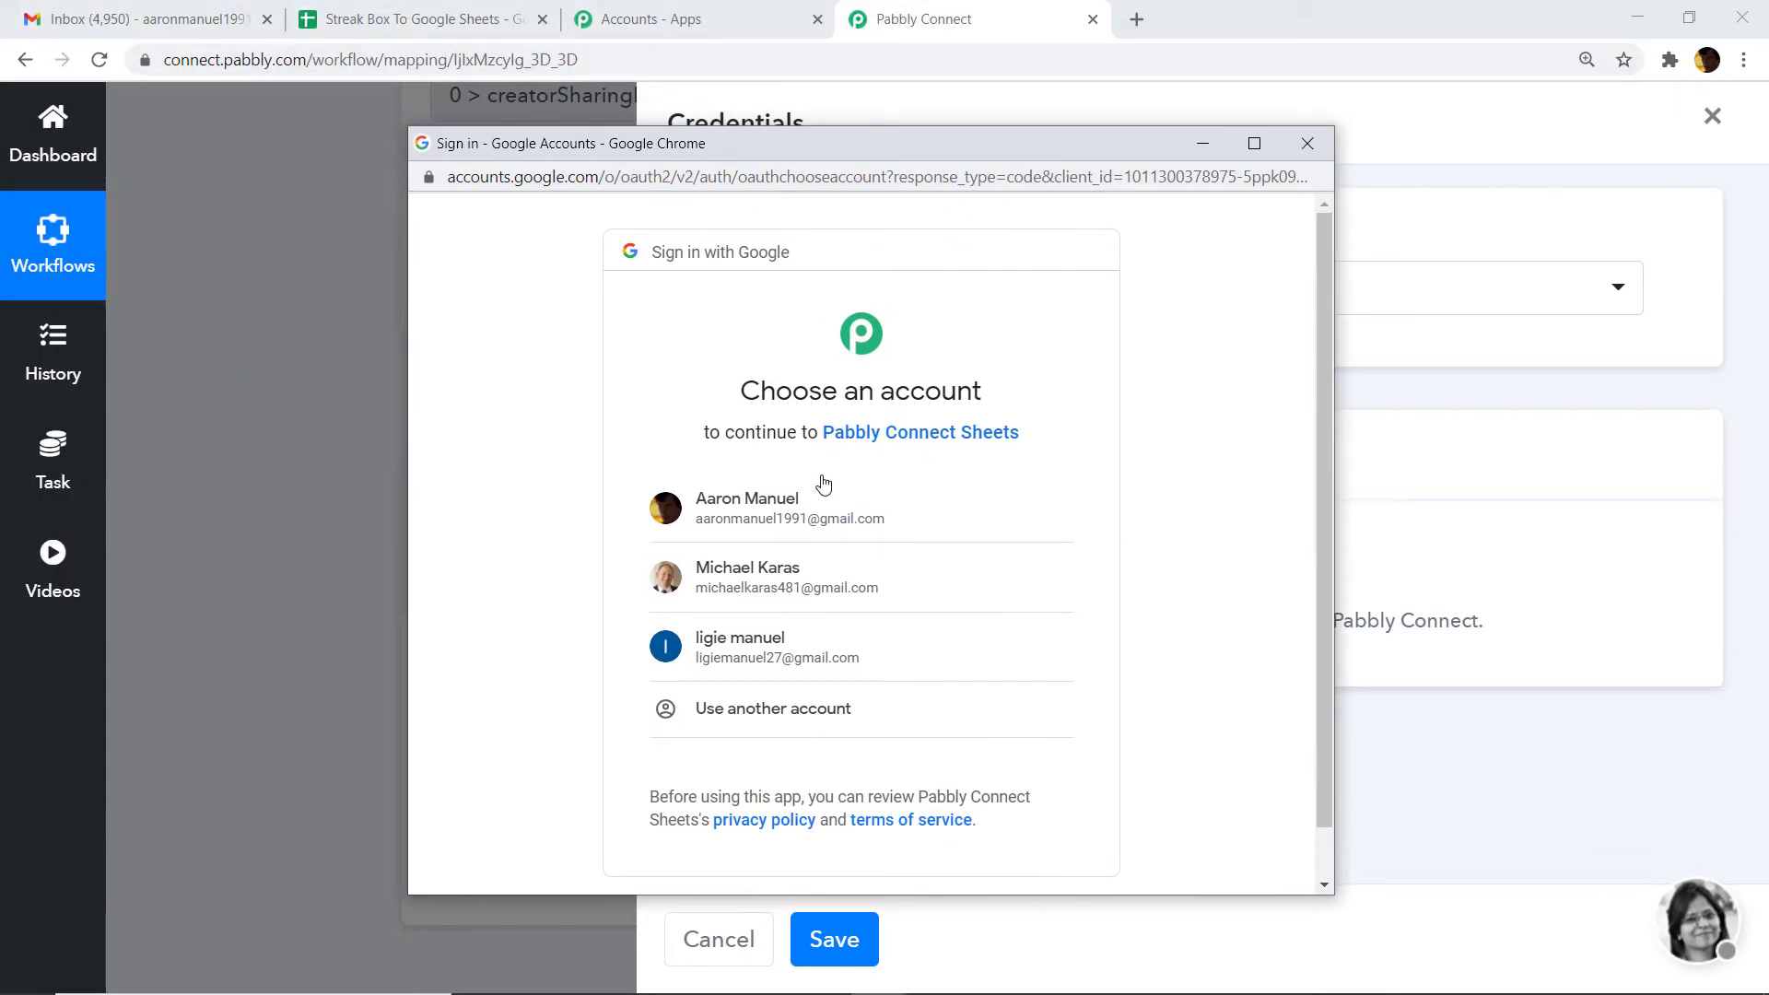
click(779, 509)
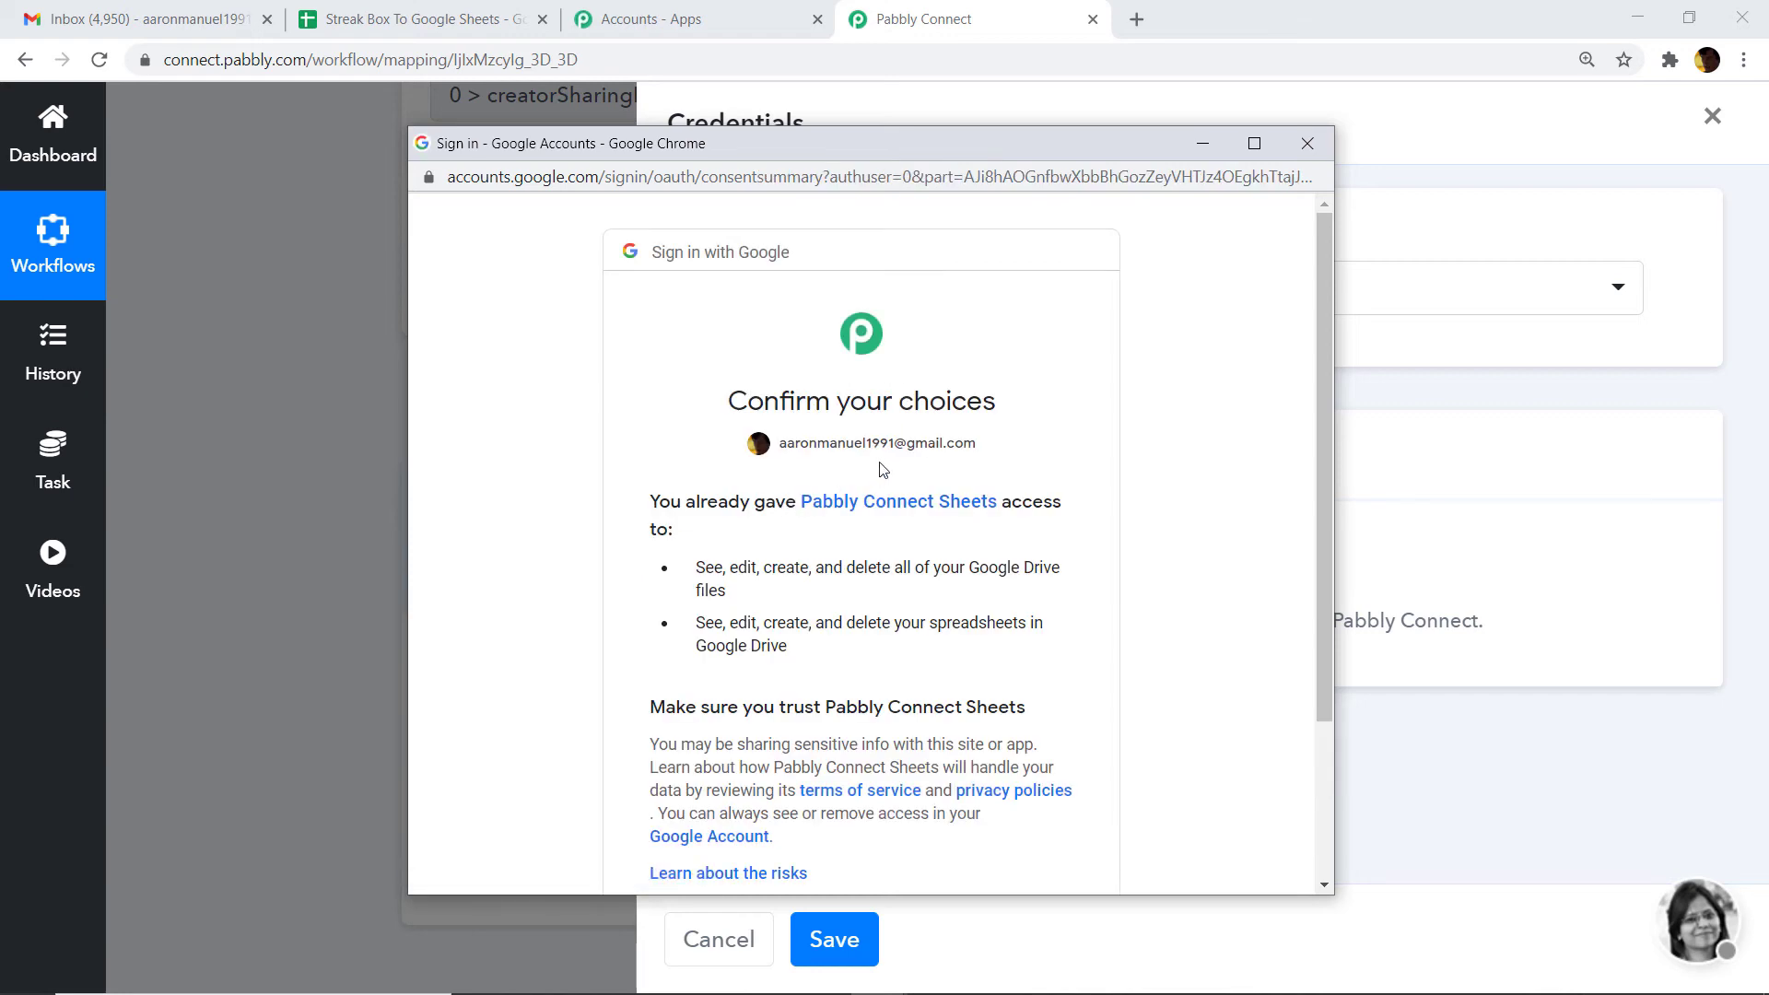
scroll(884, 471, down, 1)
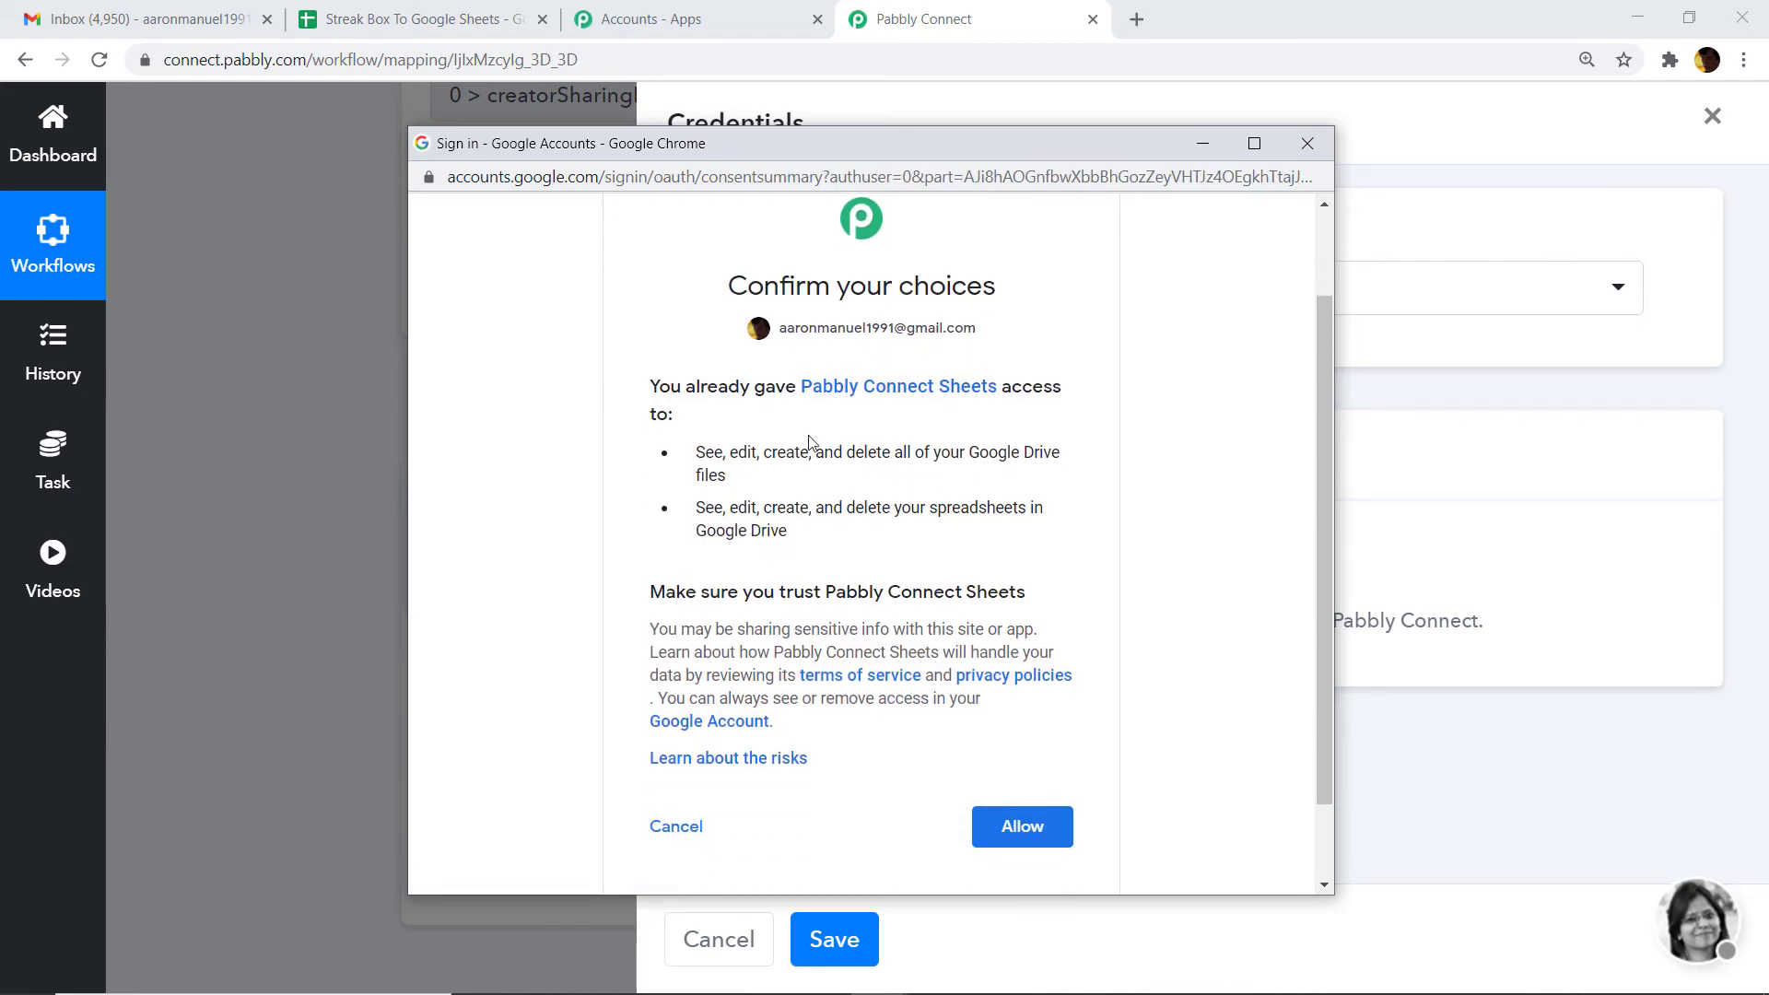
click(1015, 815)
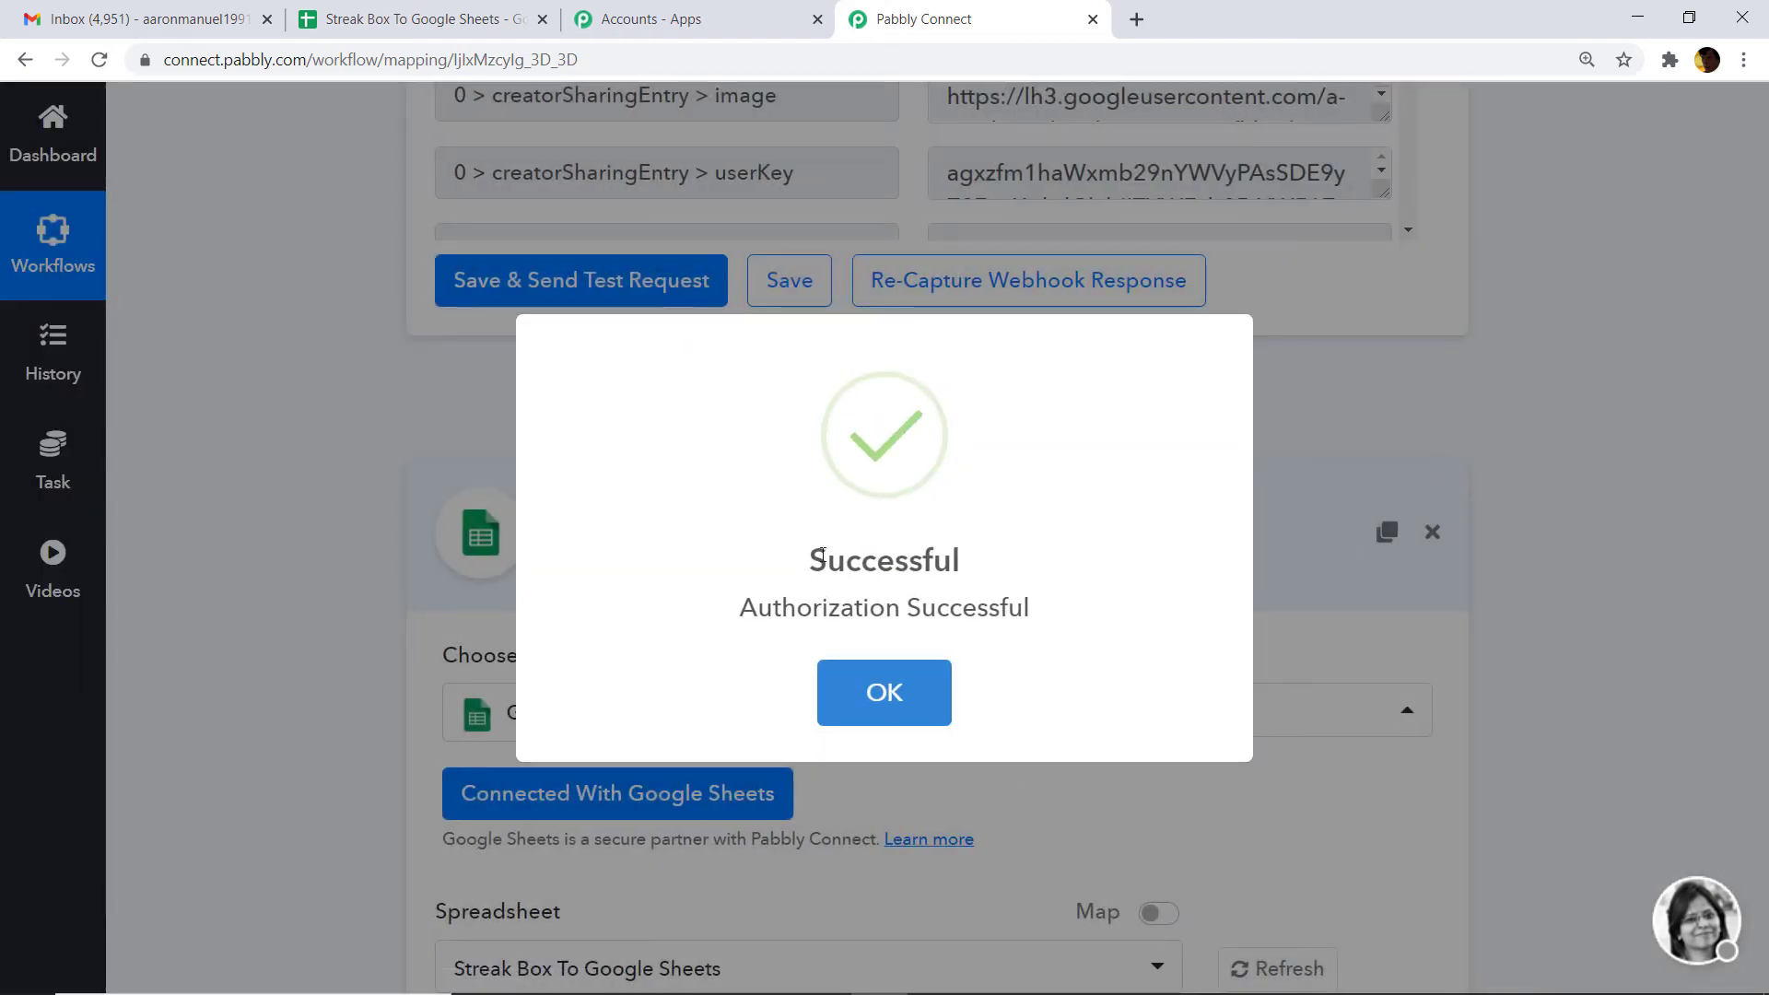
click(929, 701)
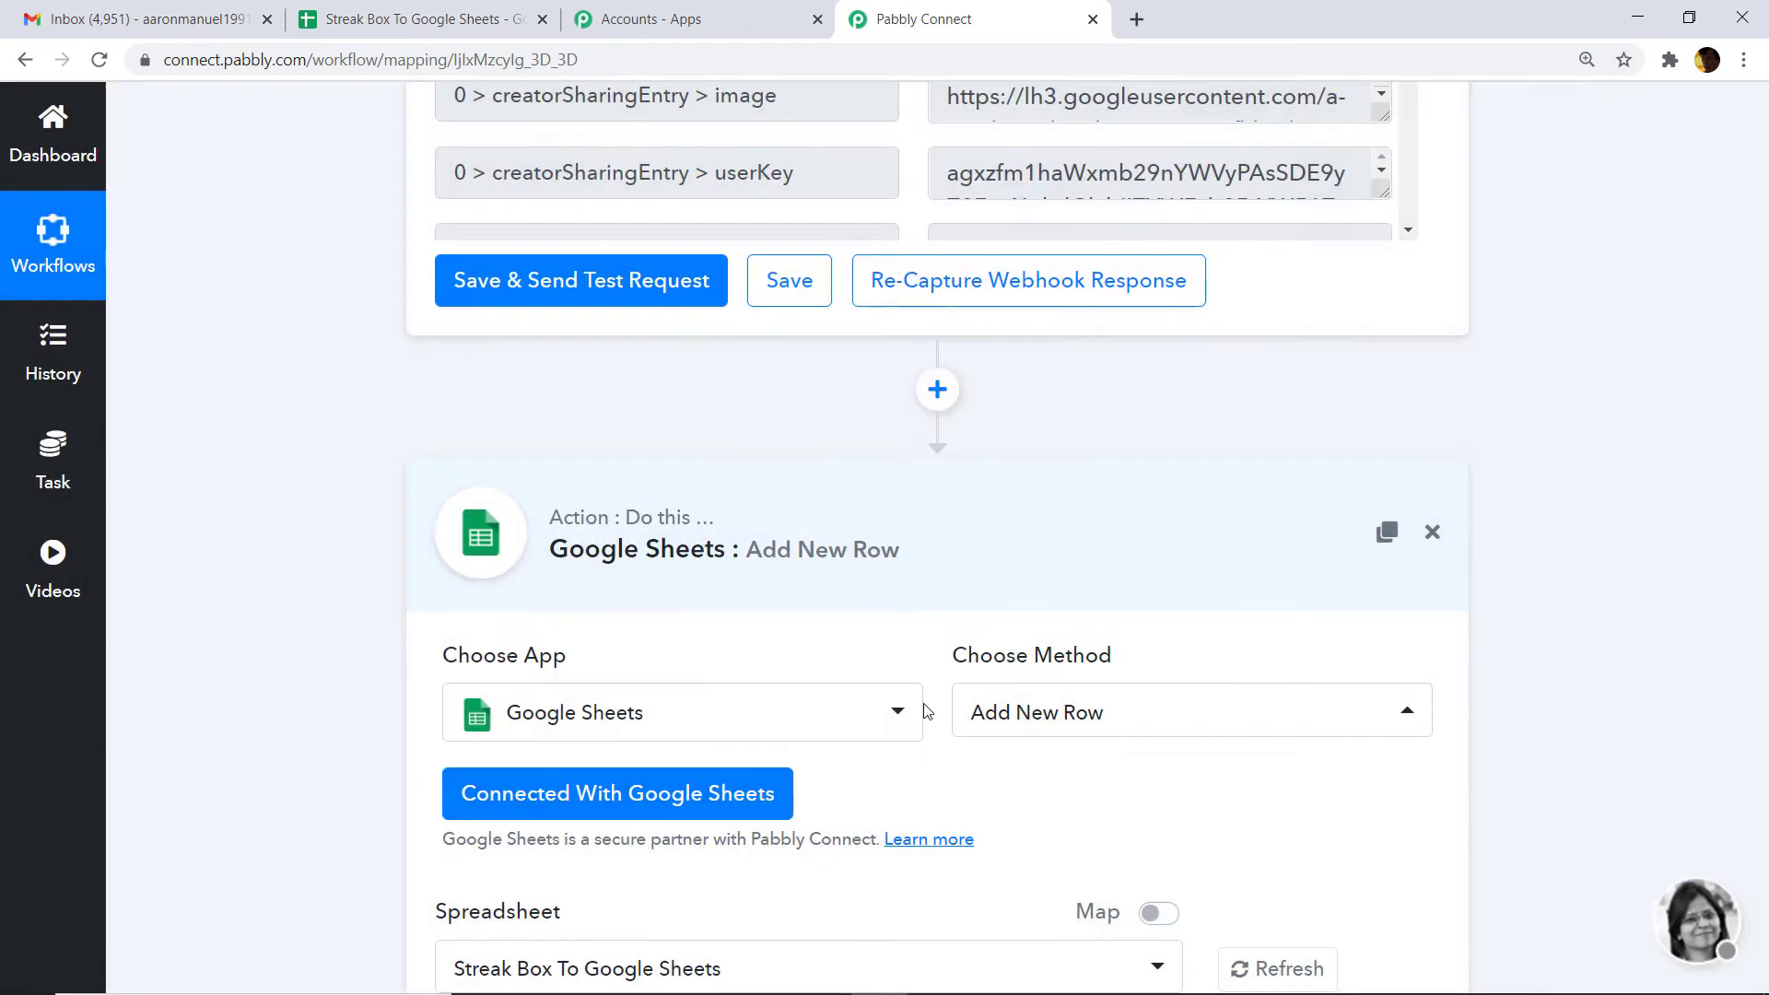
scroll(1299, 337, down, 8)
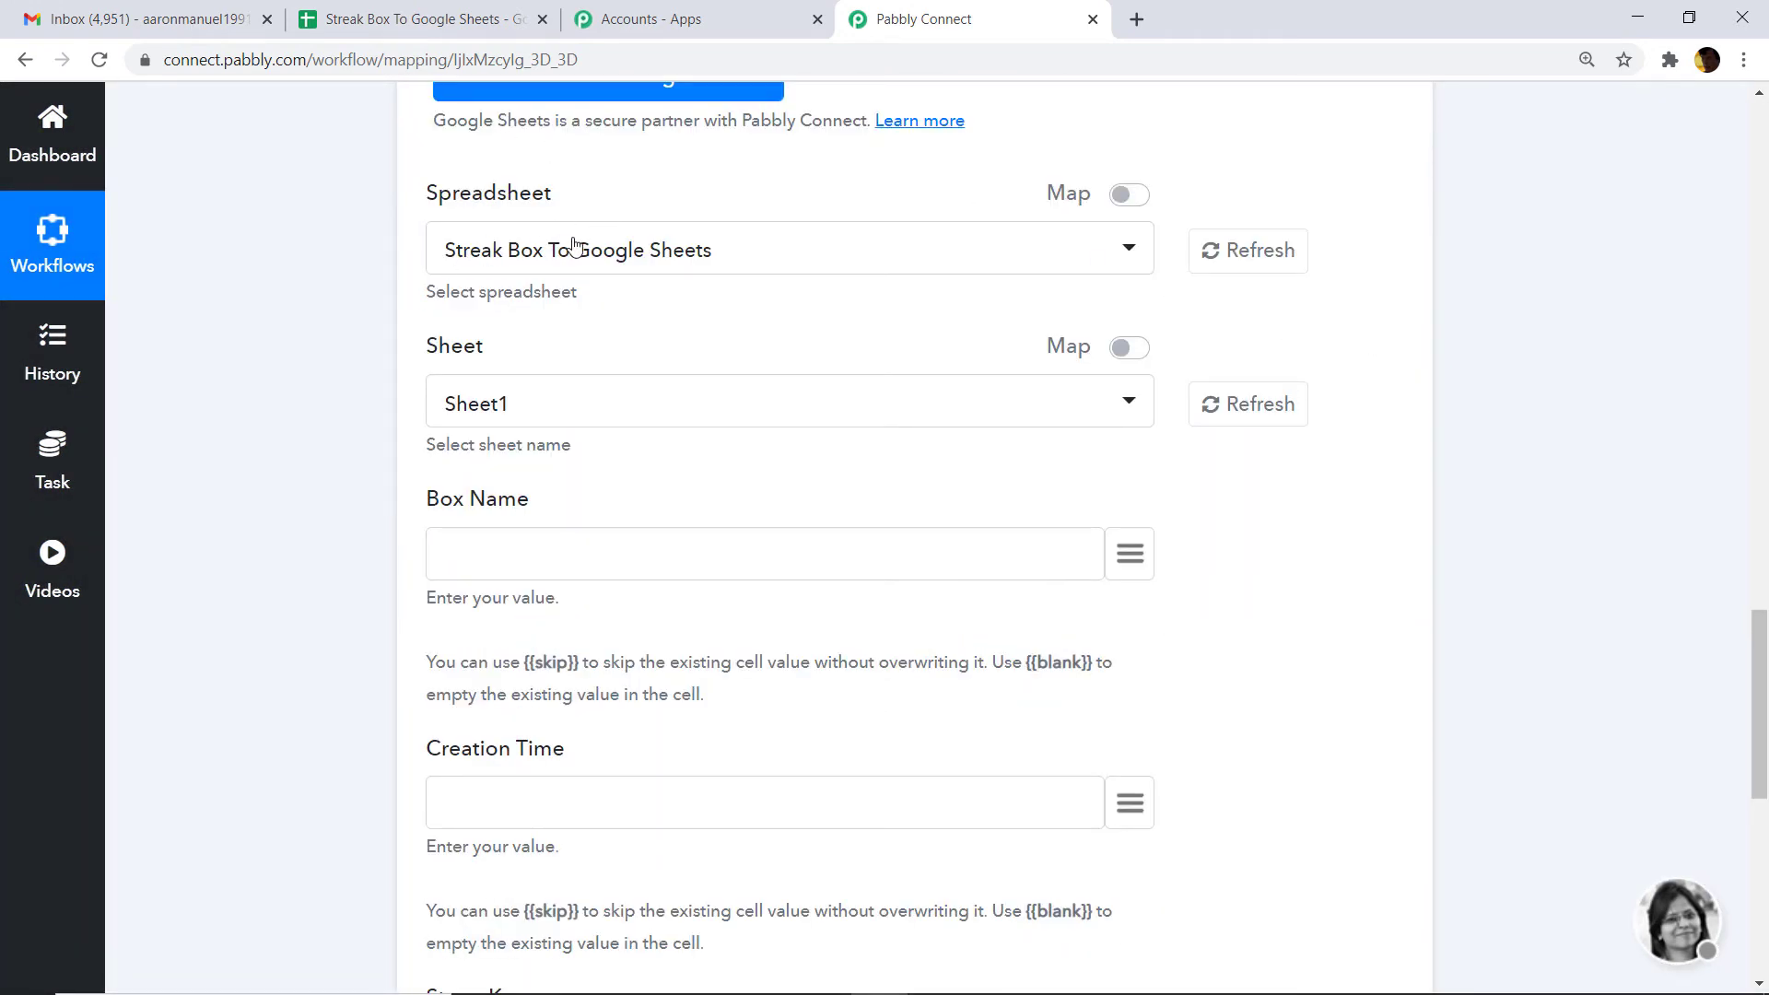
- Choose "Streak Box To Google Sheets" as the spreadsheet for the Add New Row action
click(706, 263)
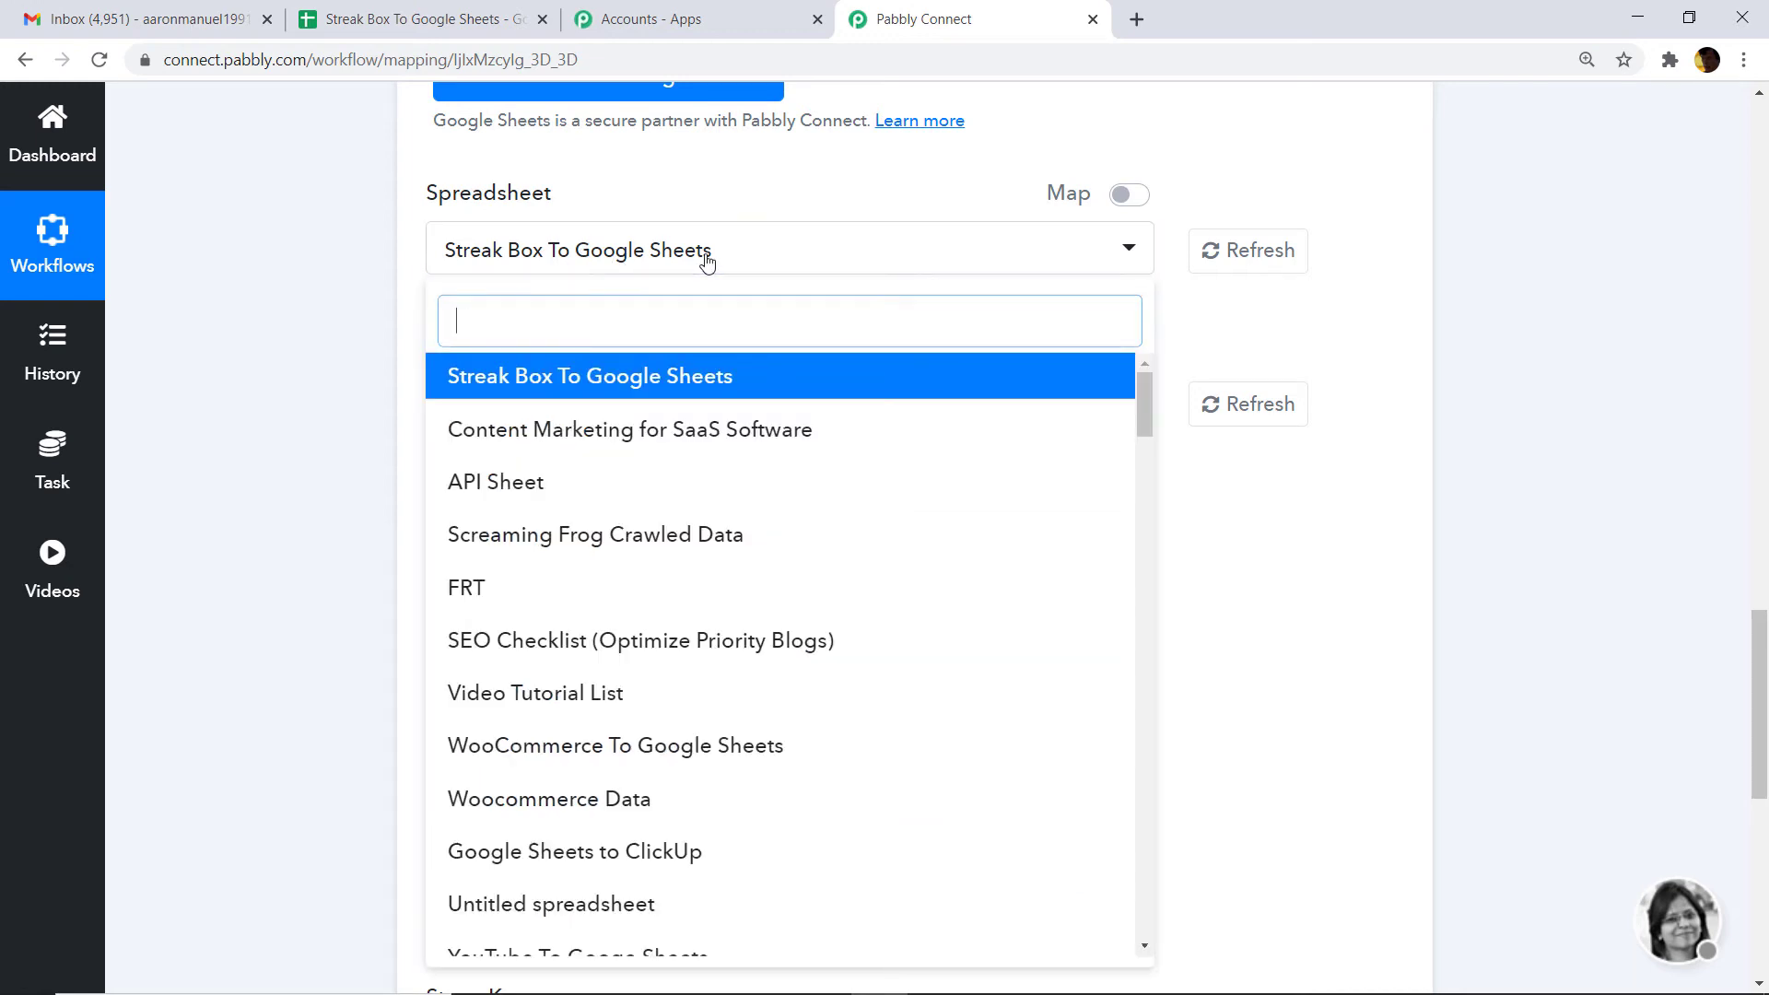
scroll(676, 489, down, 7)
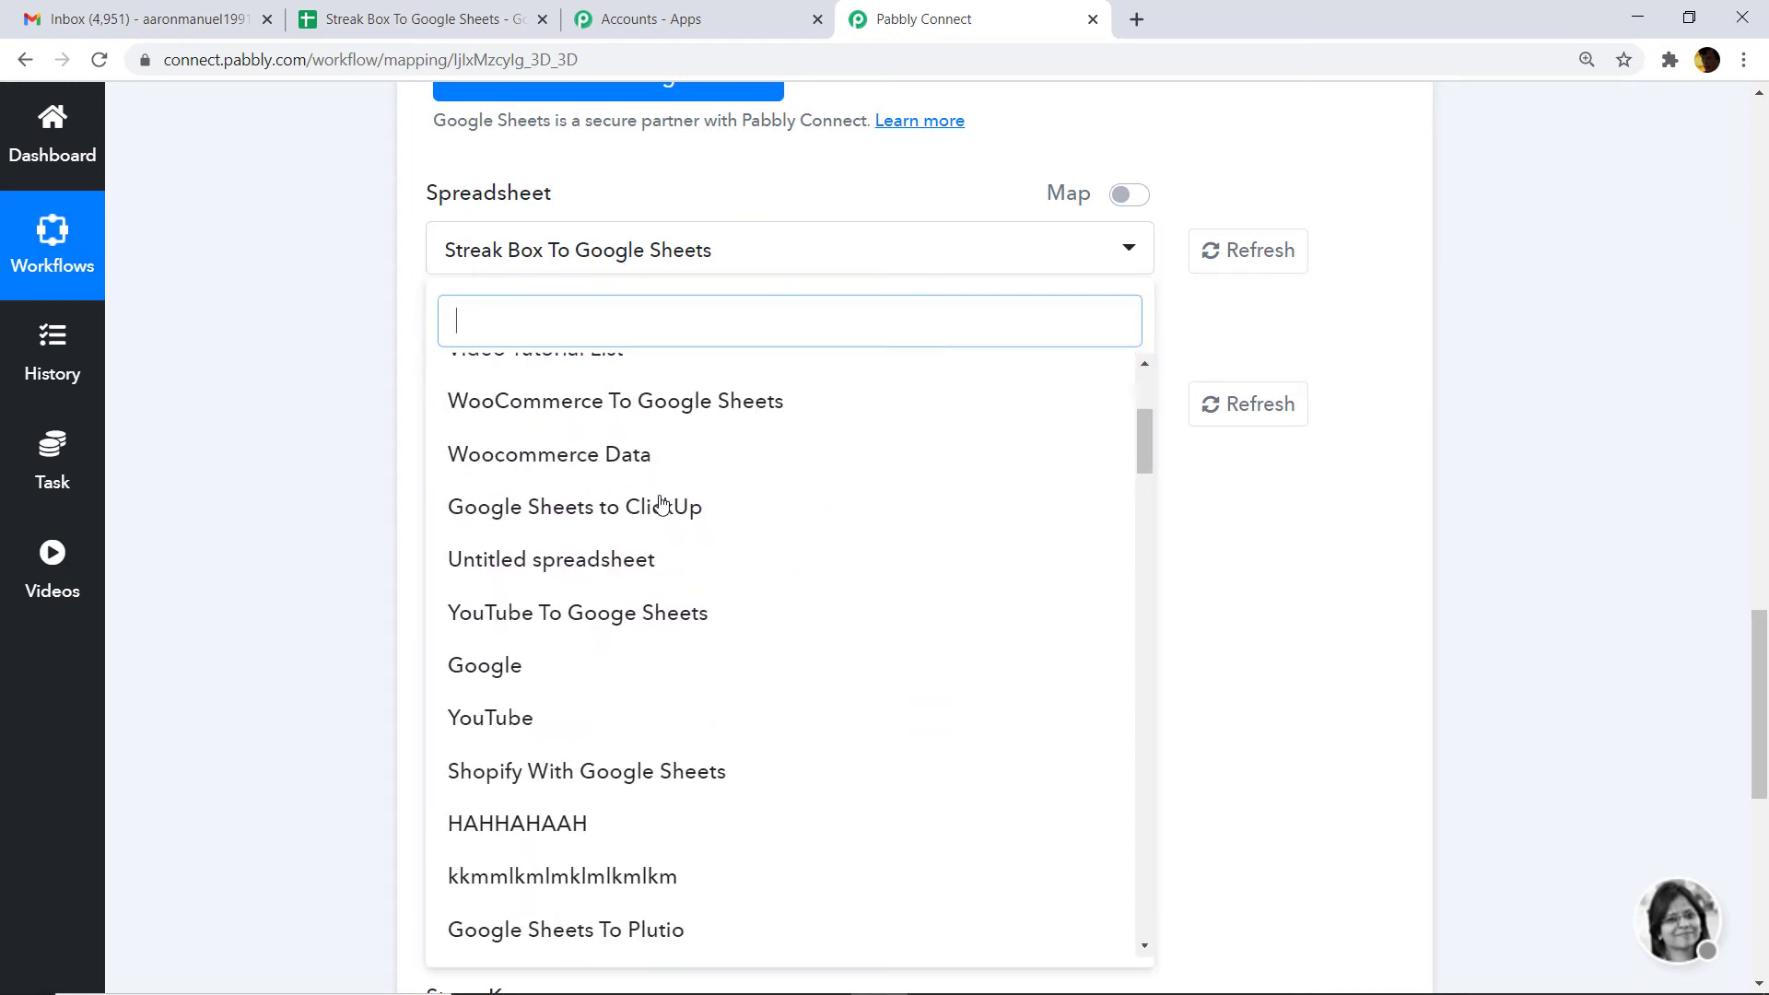
scroll(659, 506, down, 2)
scroll(651, 515, up, 8)
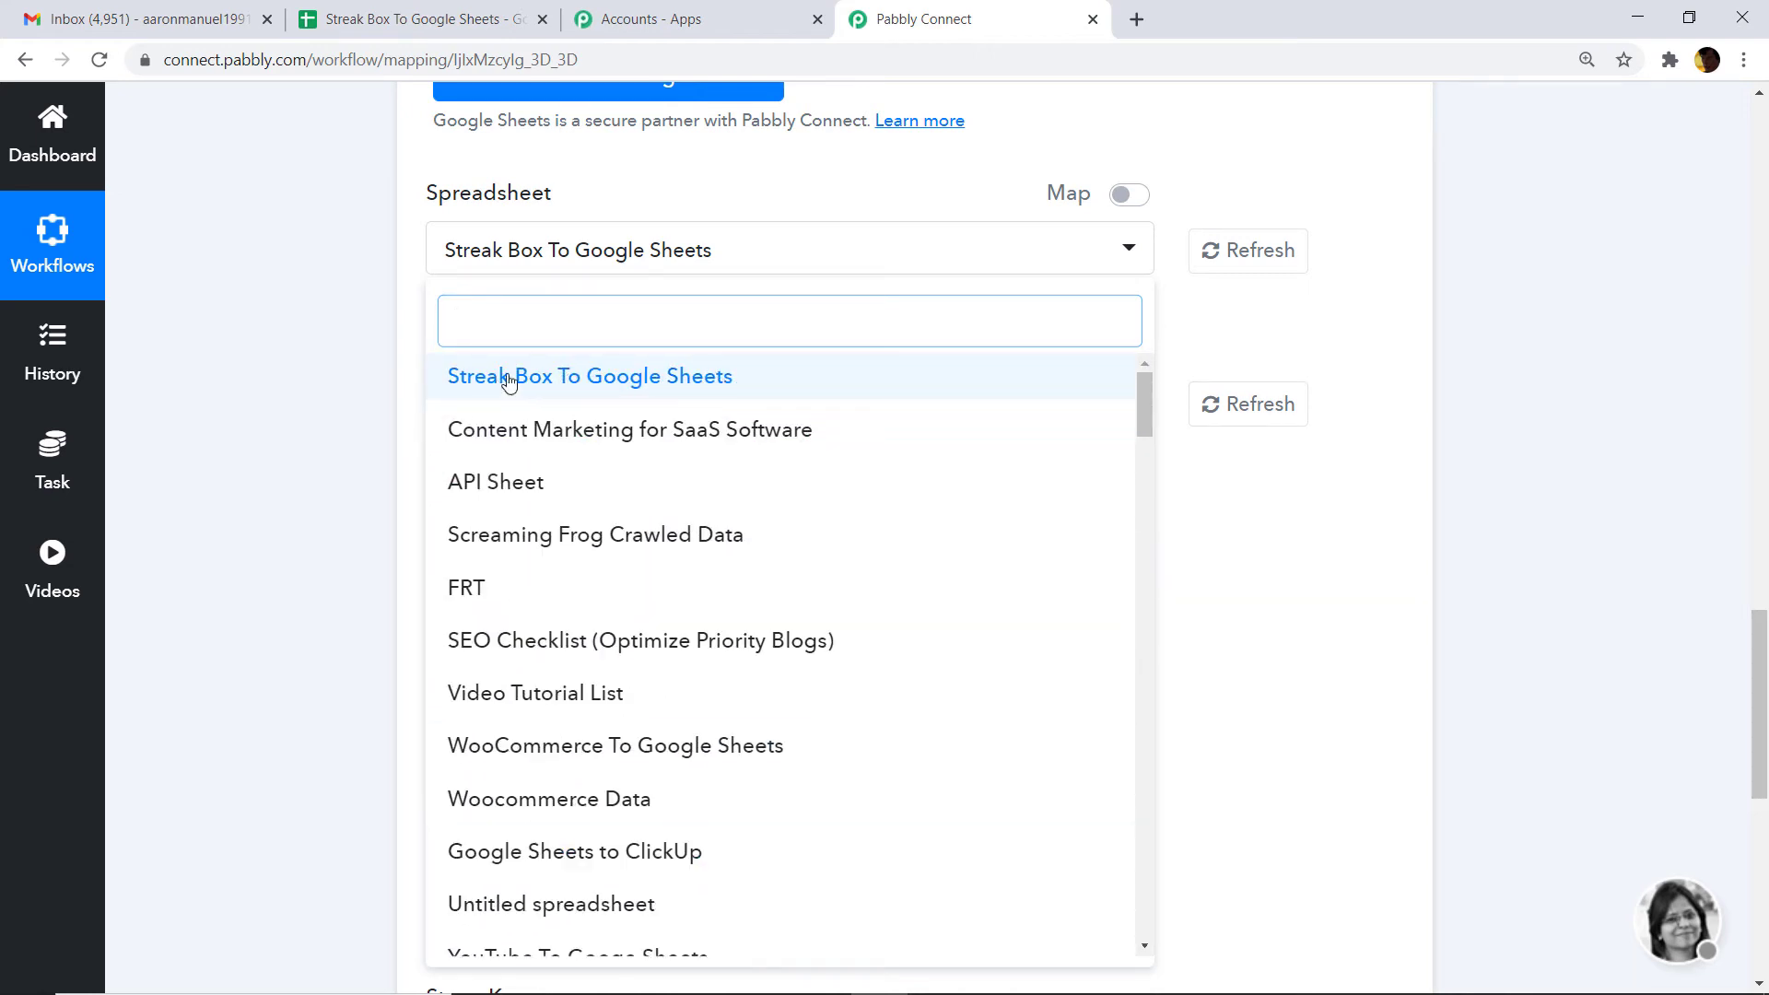
click(630, 378)
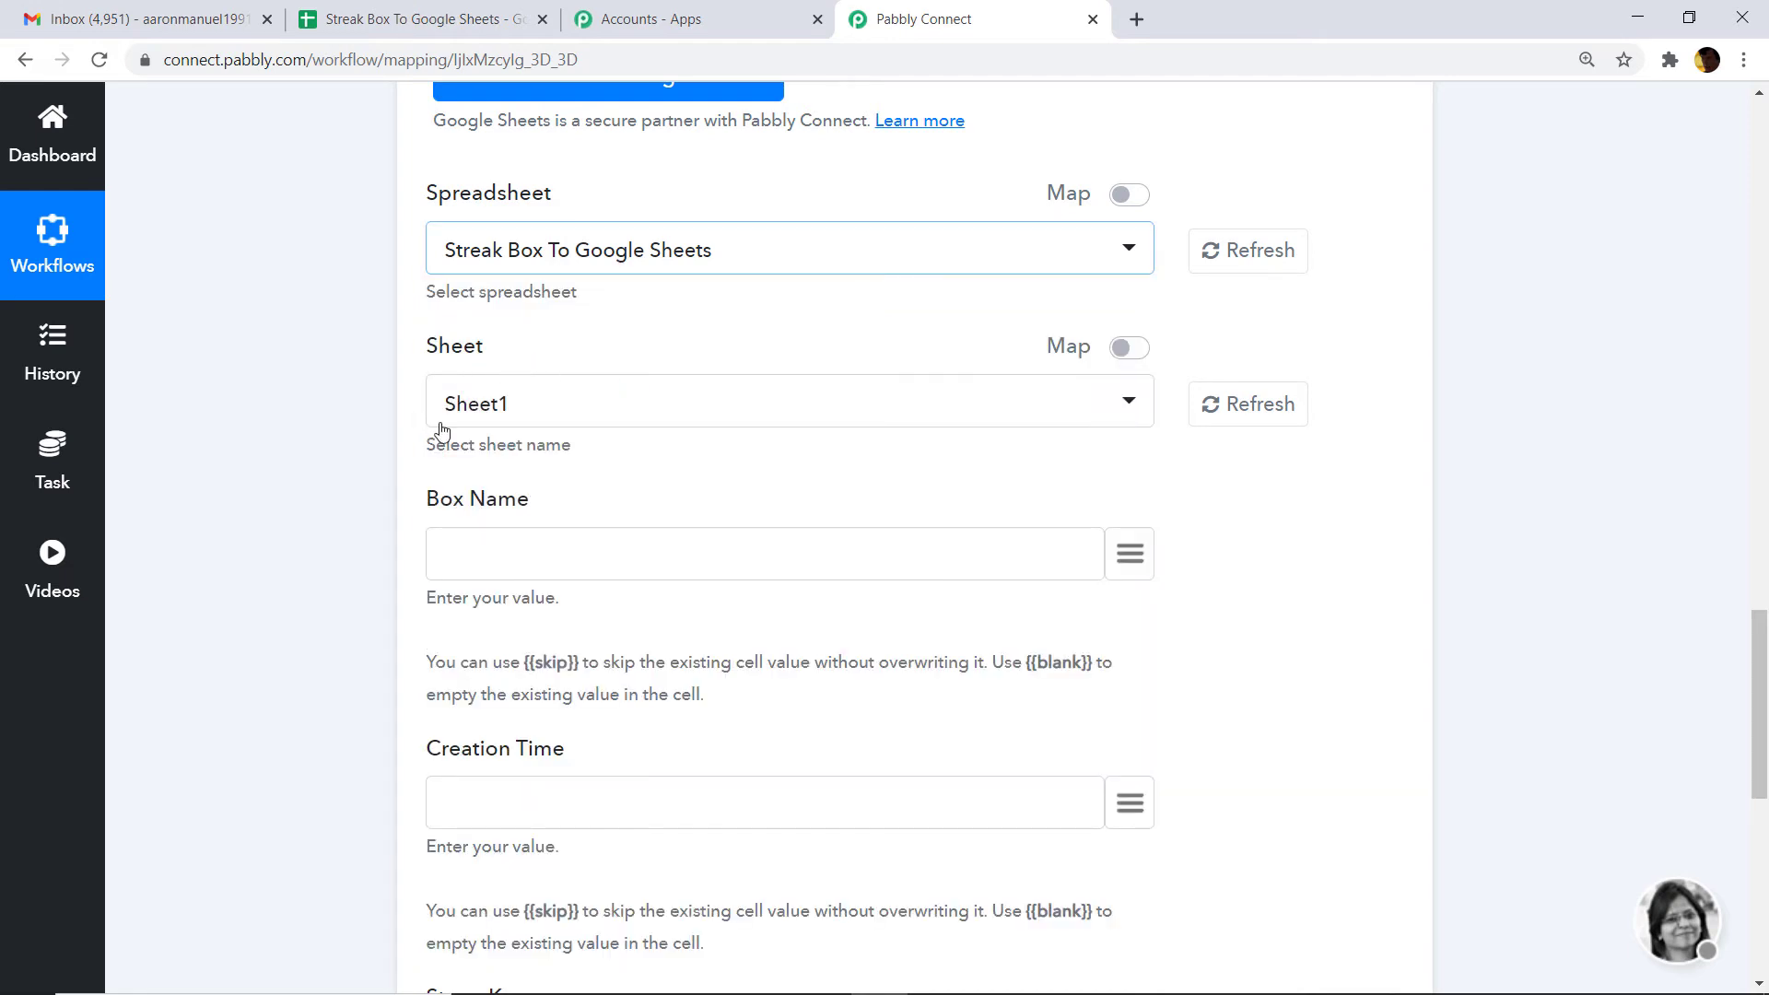
- Compare the spreadsheet's column headers in Google Sheets with the Google Sheets action's mapping fields in Pabbly Connect
click(343, 17)
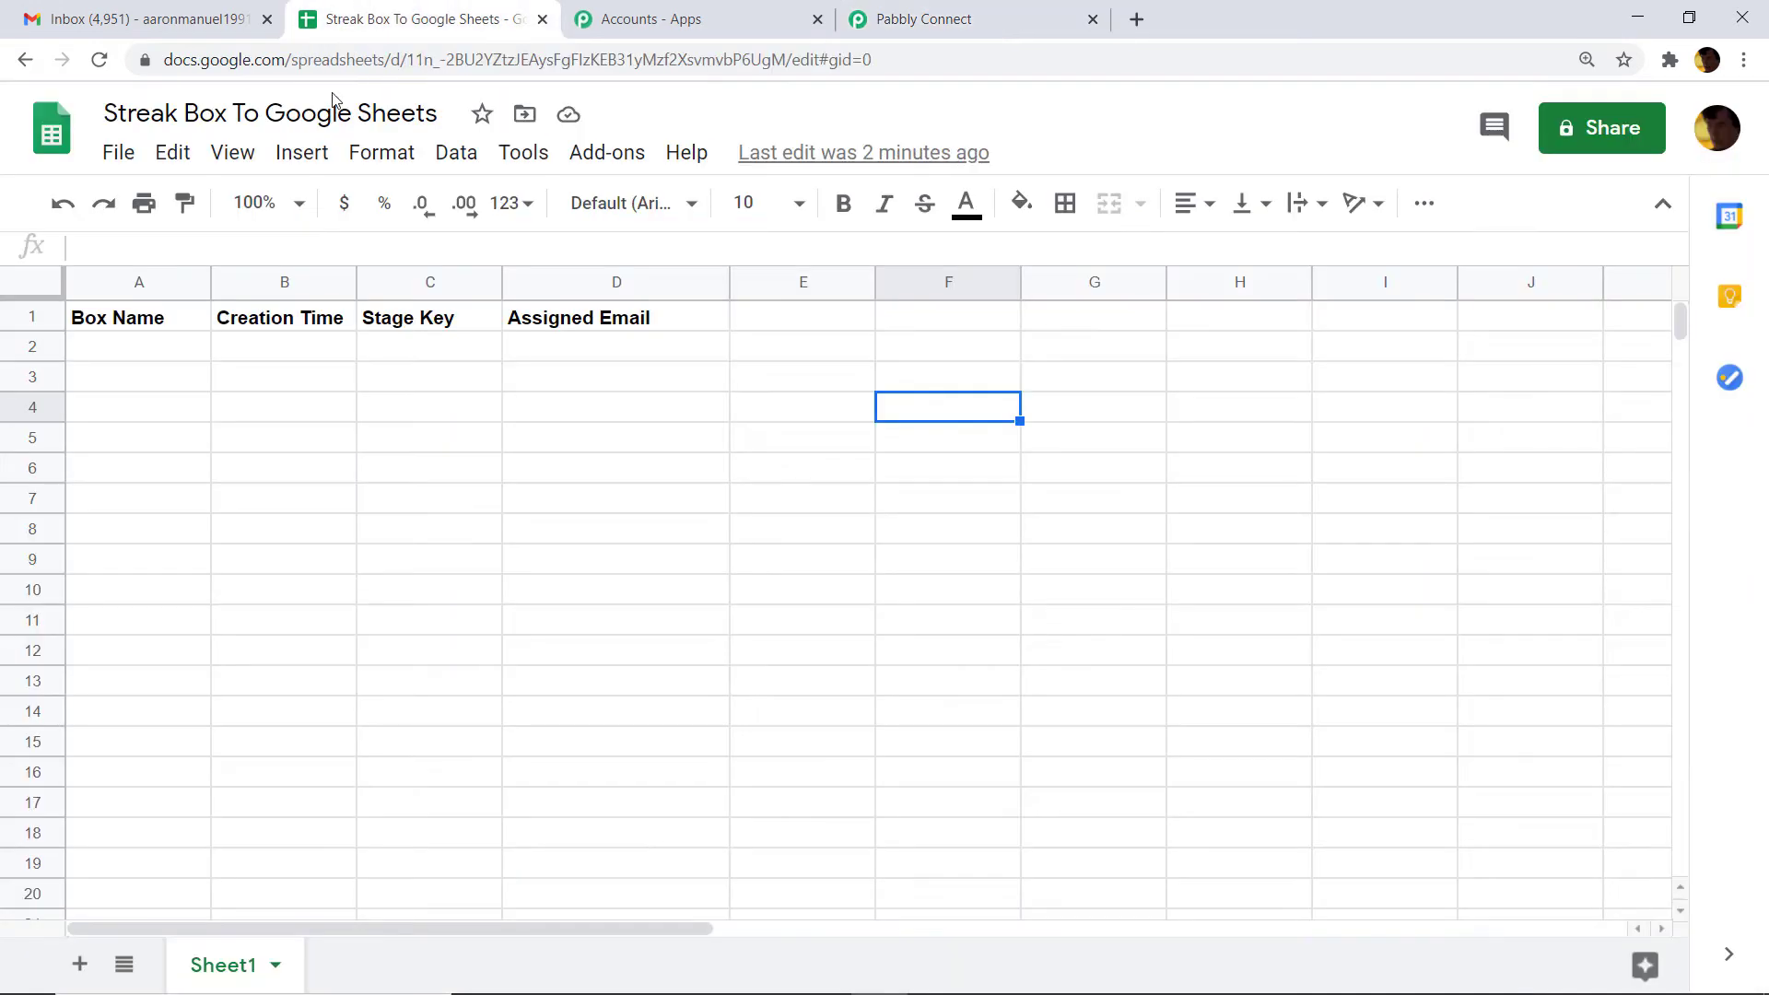
click(973, 13)
scroll(711, 403, down, 2)
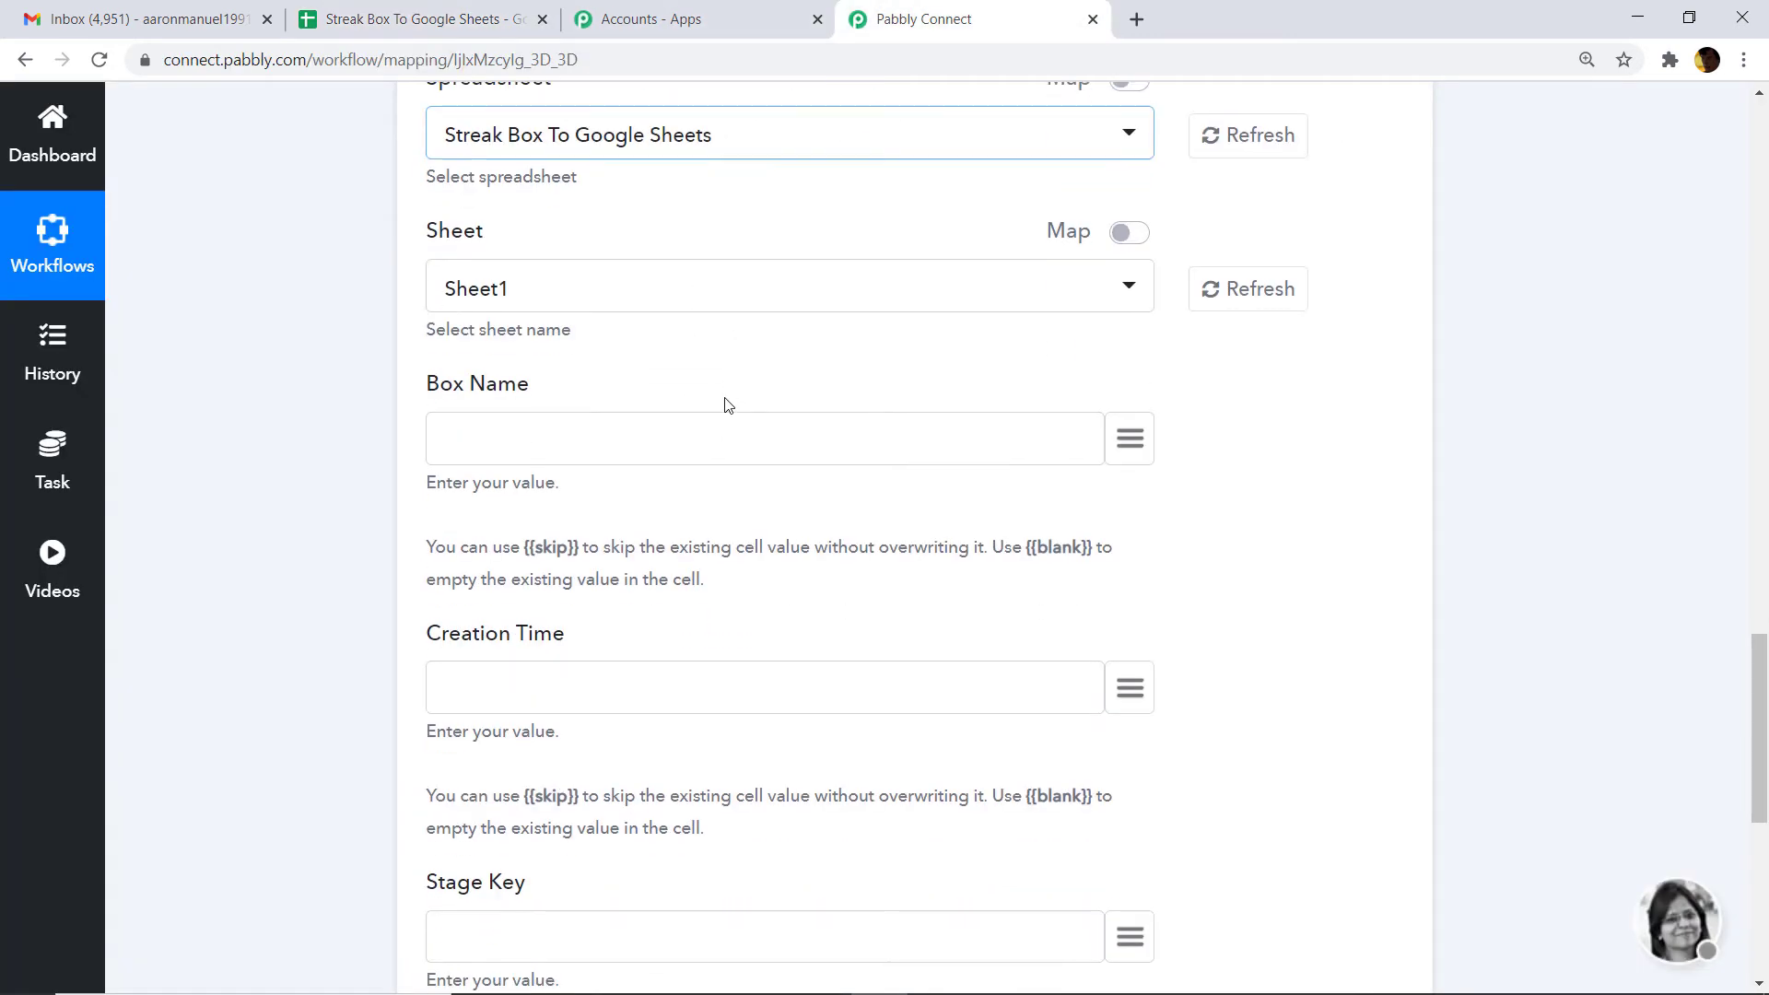
scroll(529, 398, down, 4)
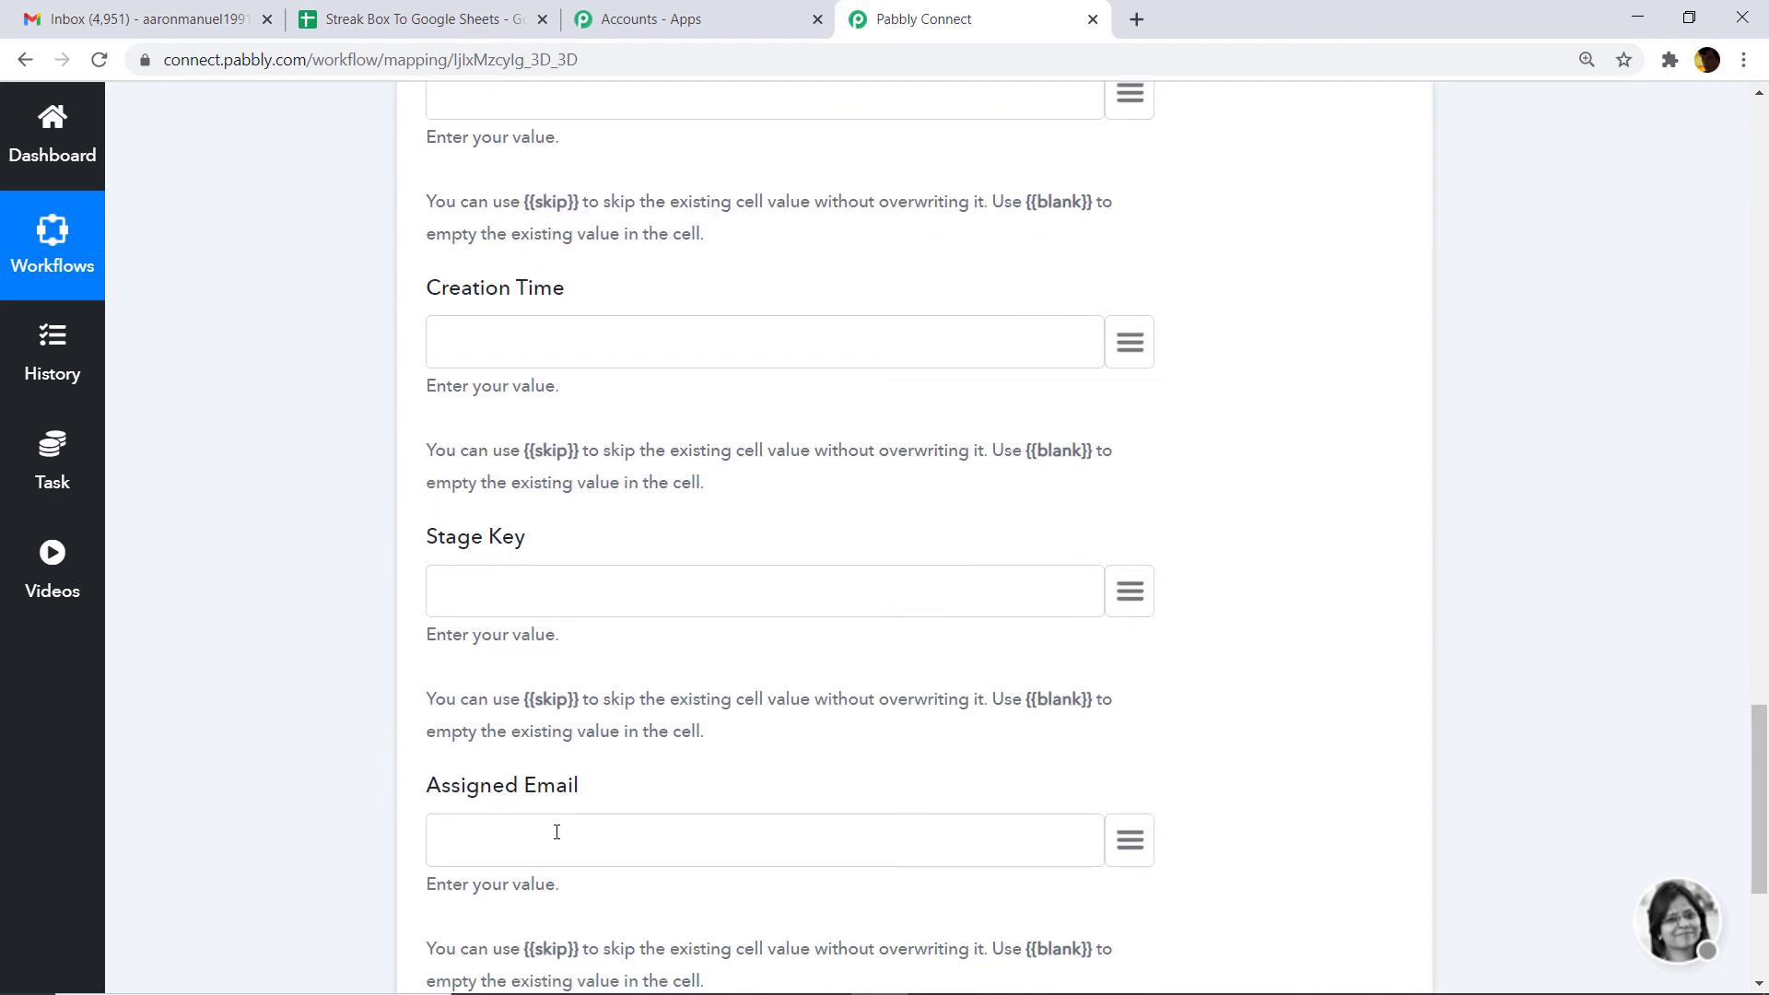
click(405, 13)
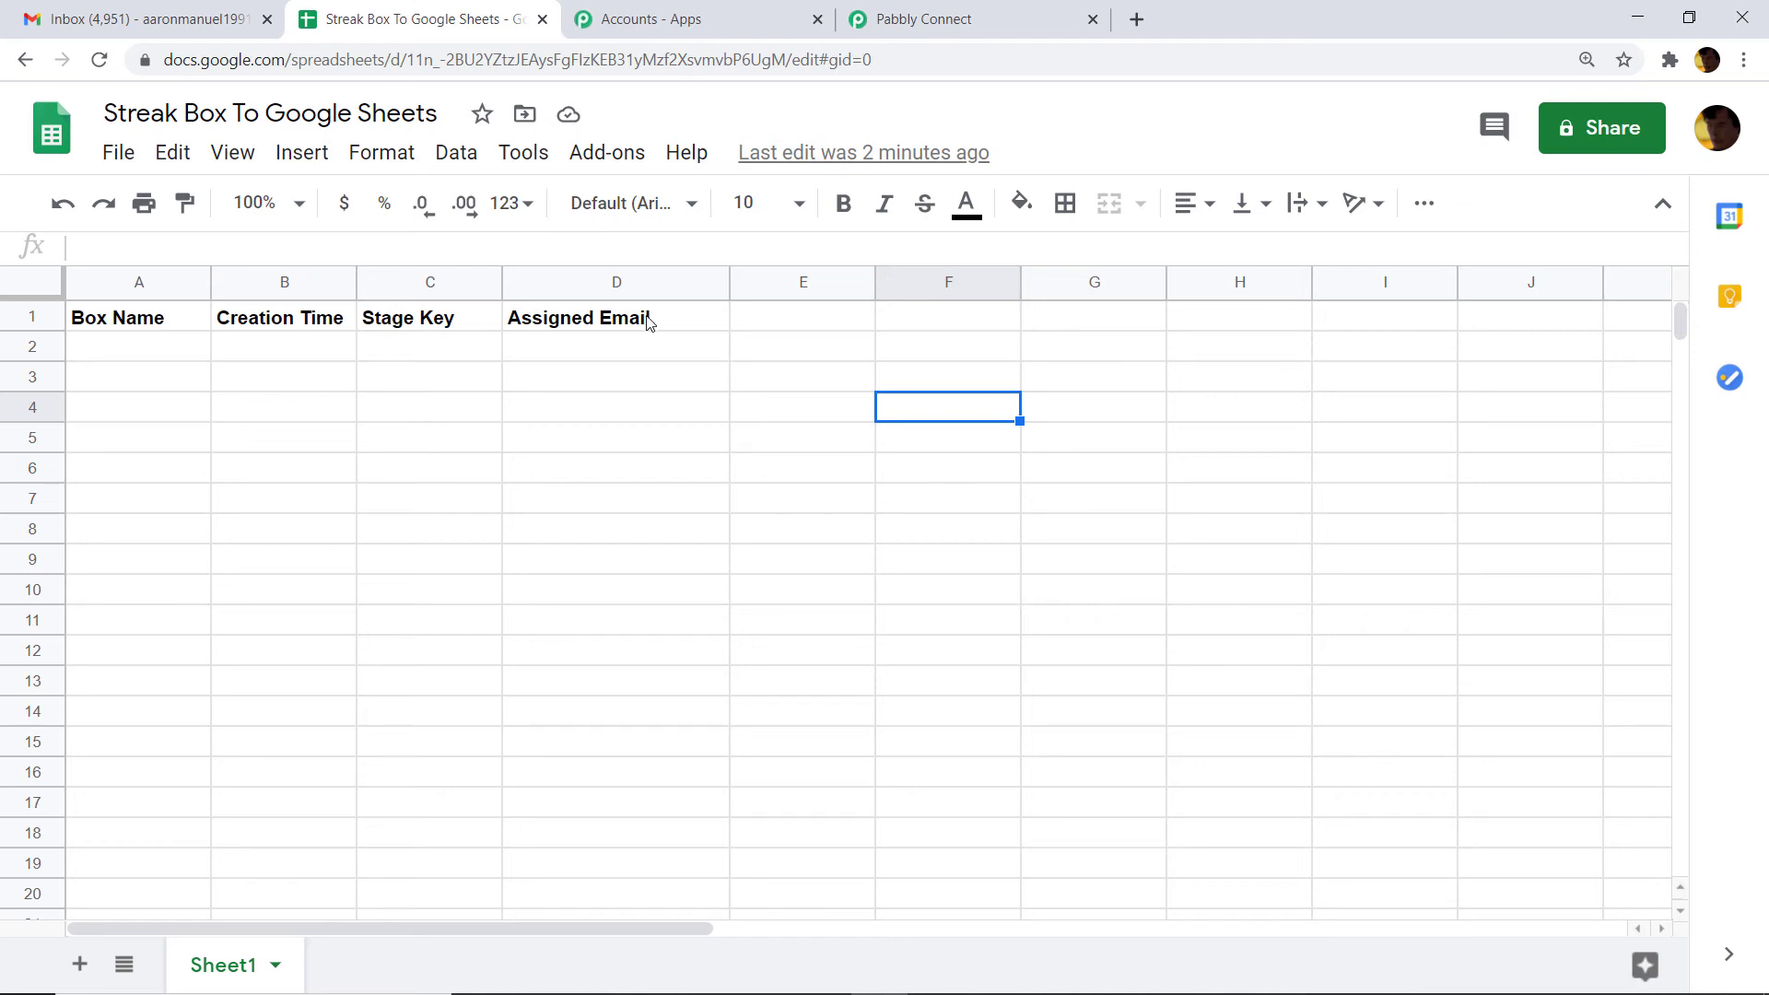
click(926, 20)
- Map the Box Name field to the trigger's name value and the Creation Time field to its creationTimestamp
scroll(551, 366, up, 3)
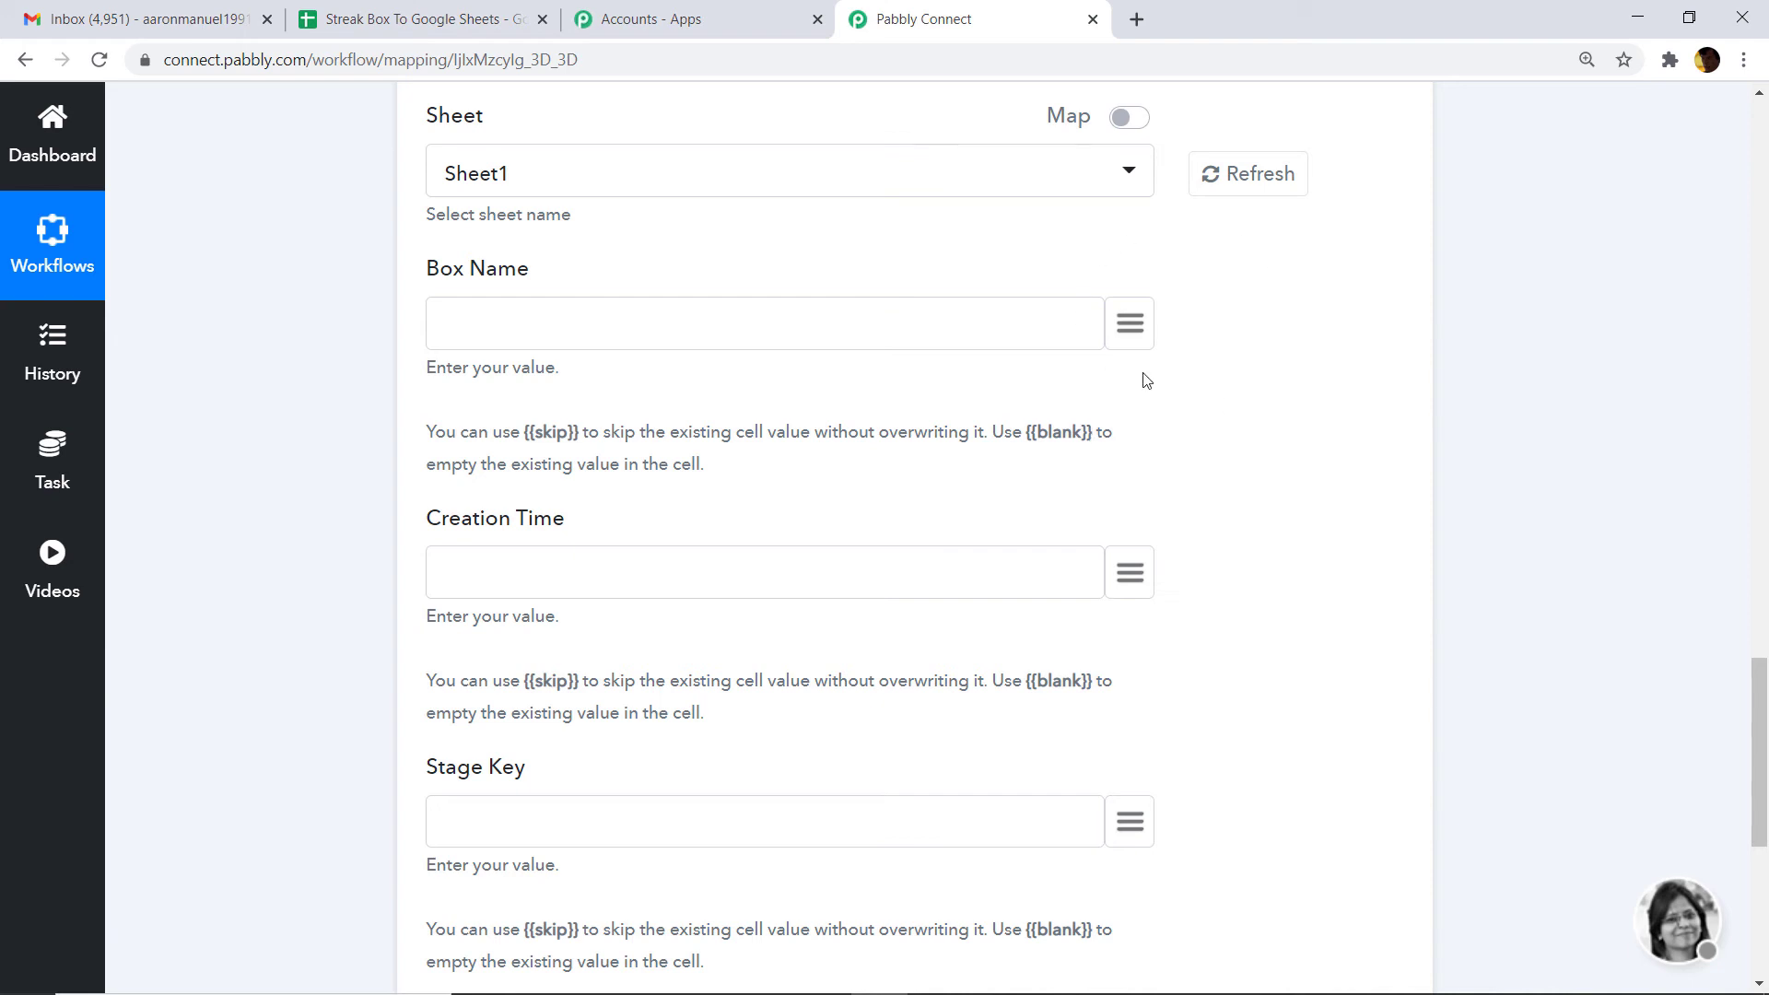
click(1132, 328)
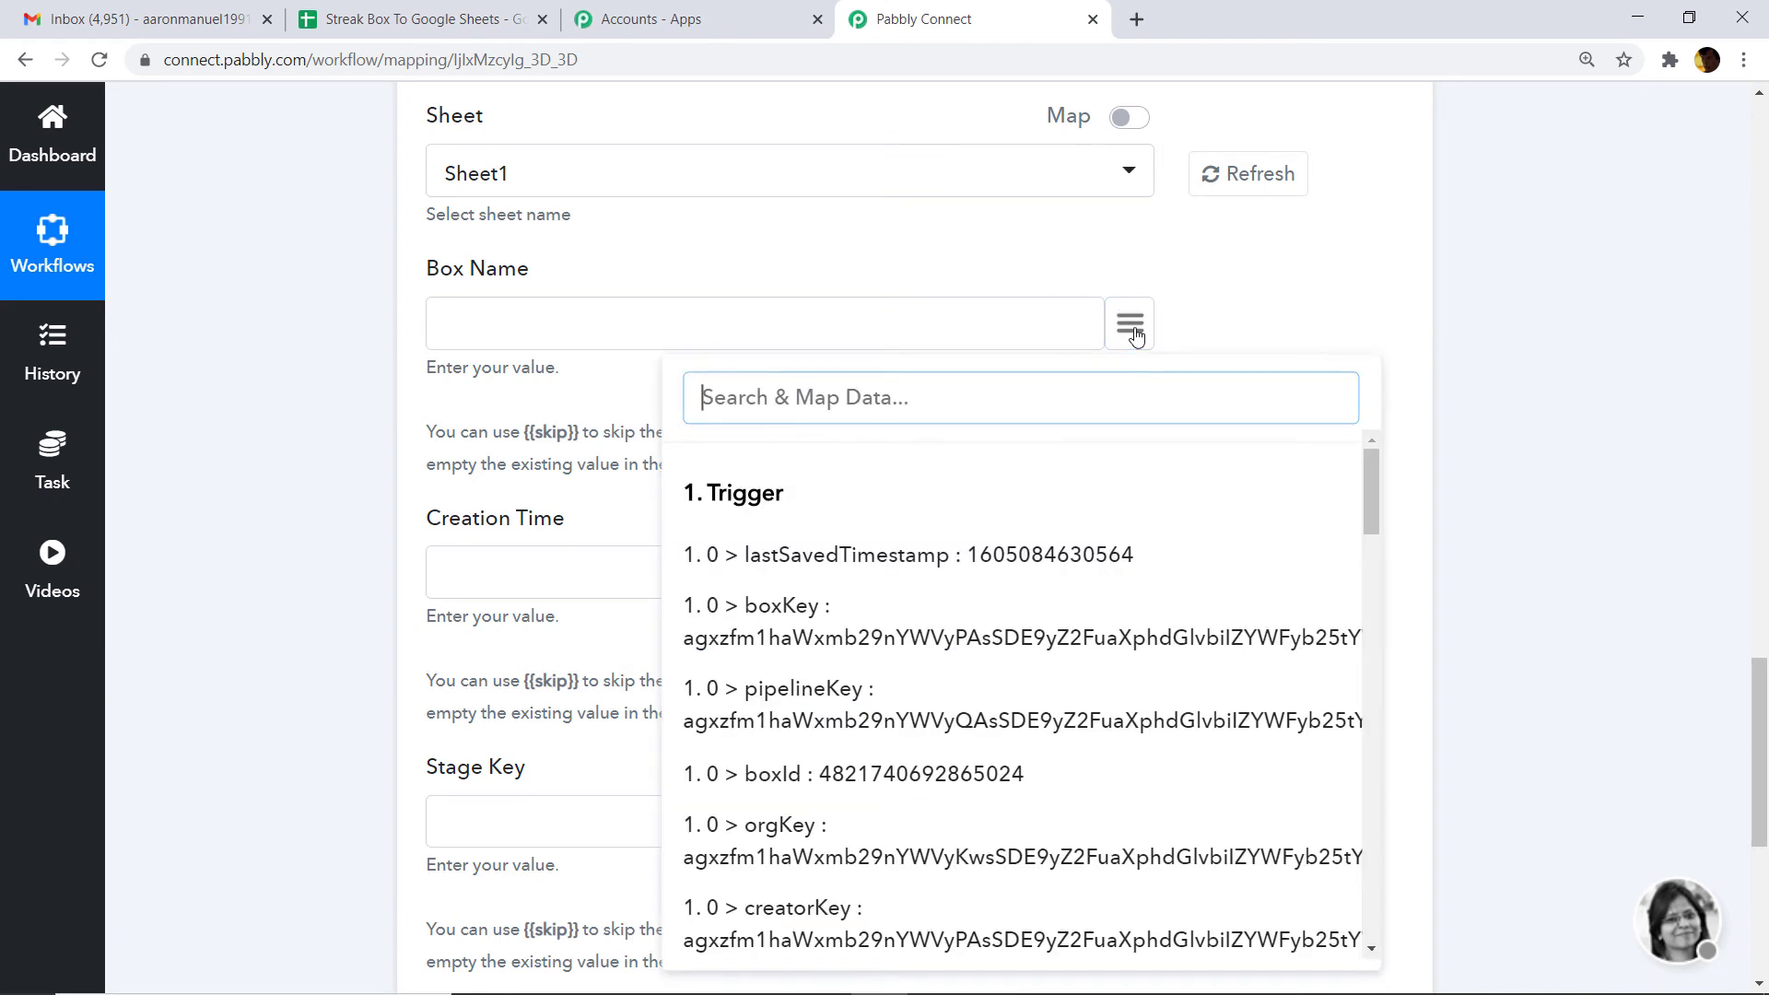
text(for)
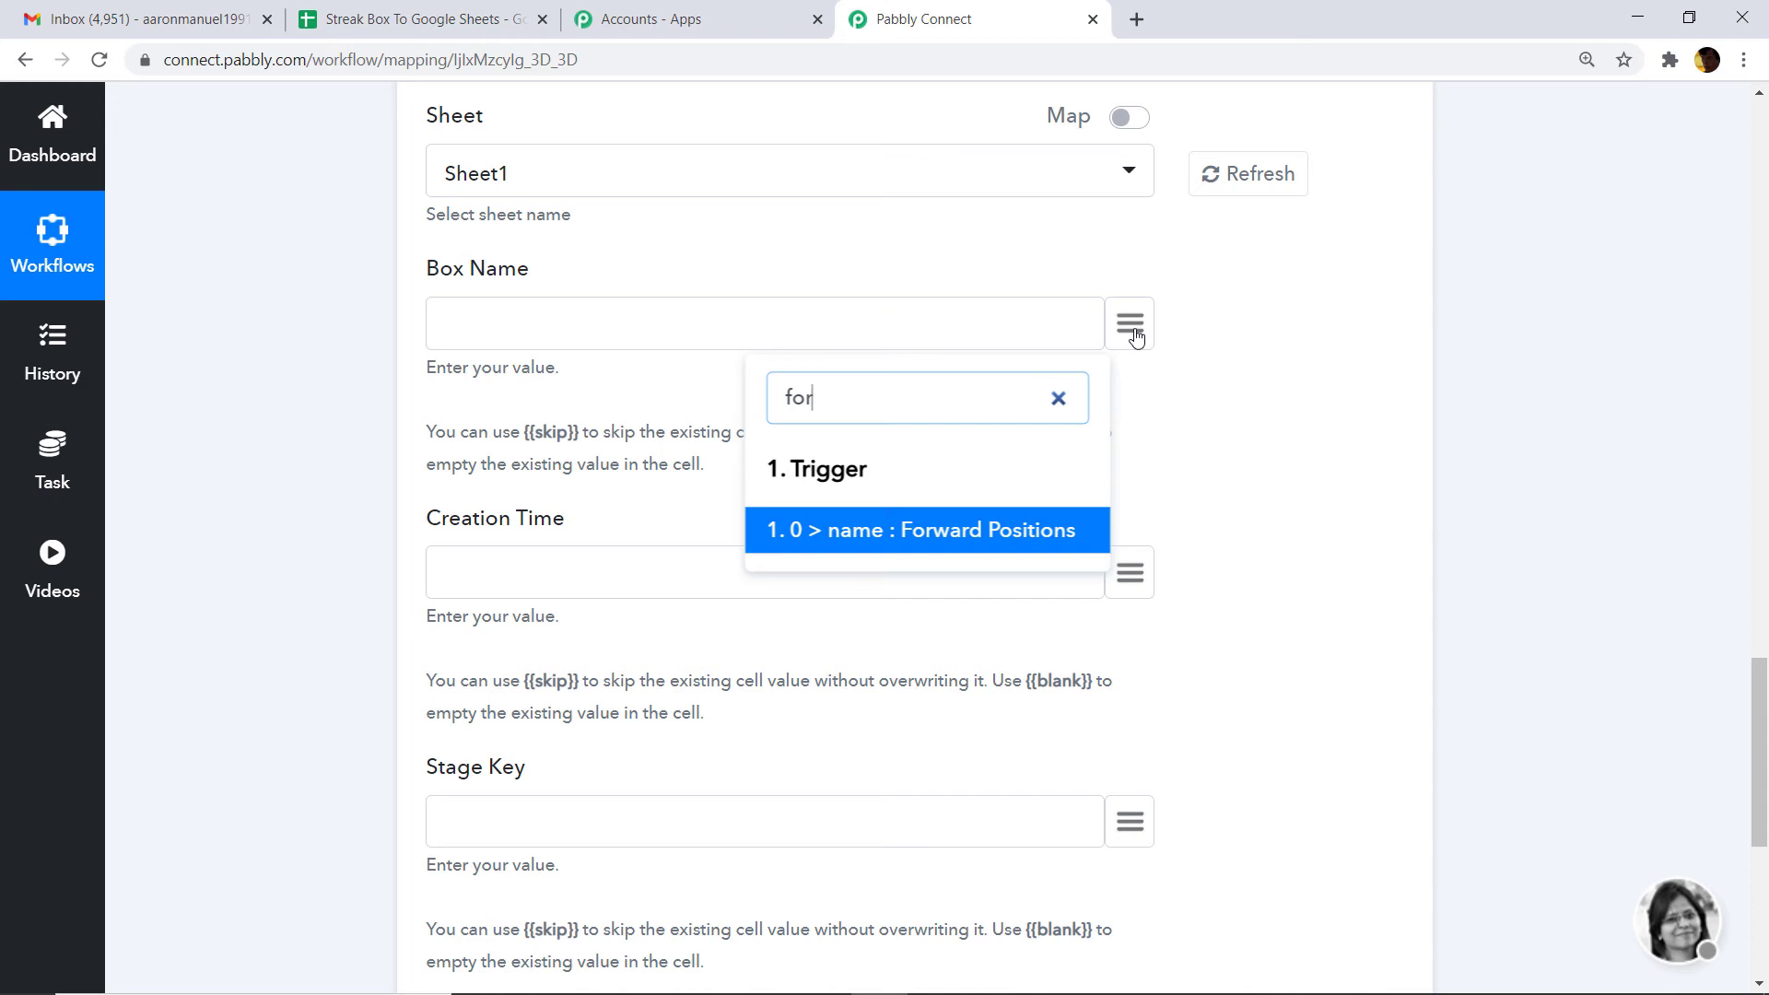
click(1004, 527)
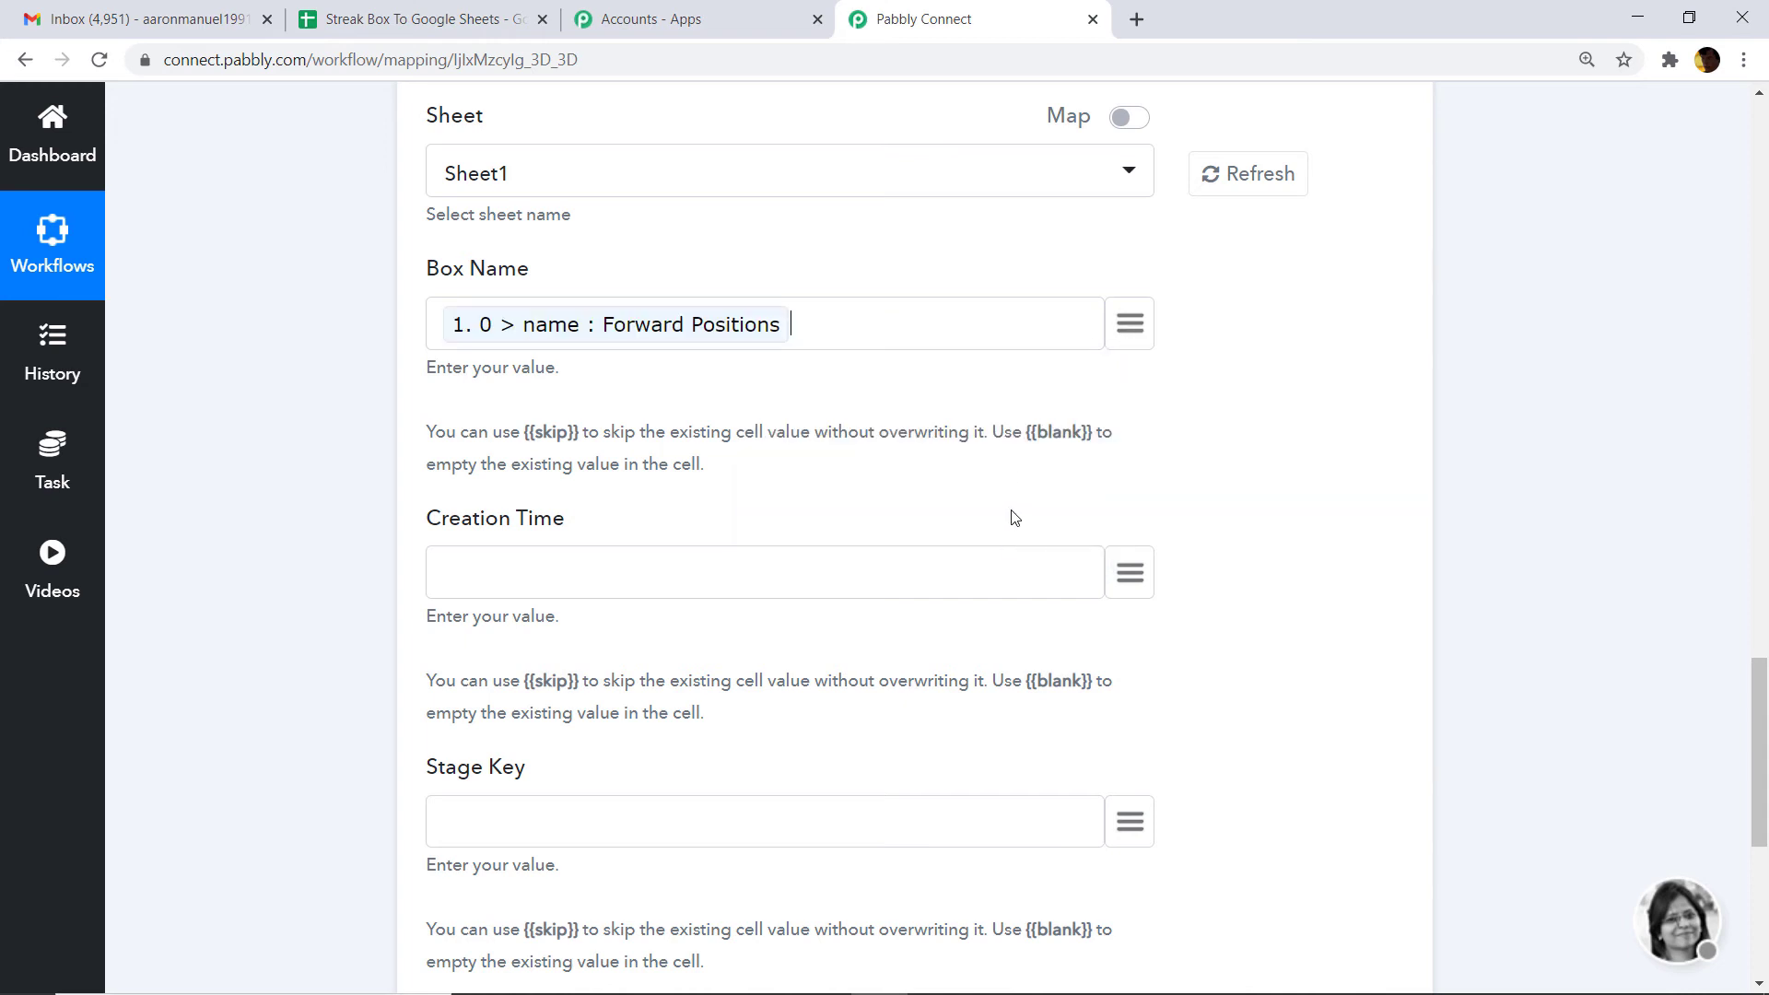
click(1132, 570)
text(crea)
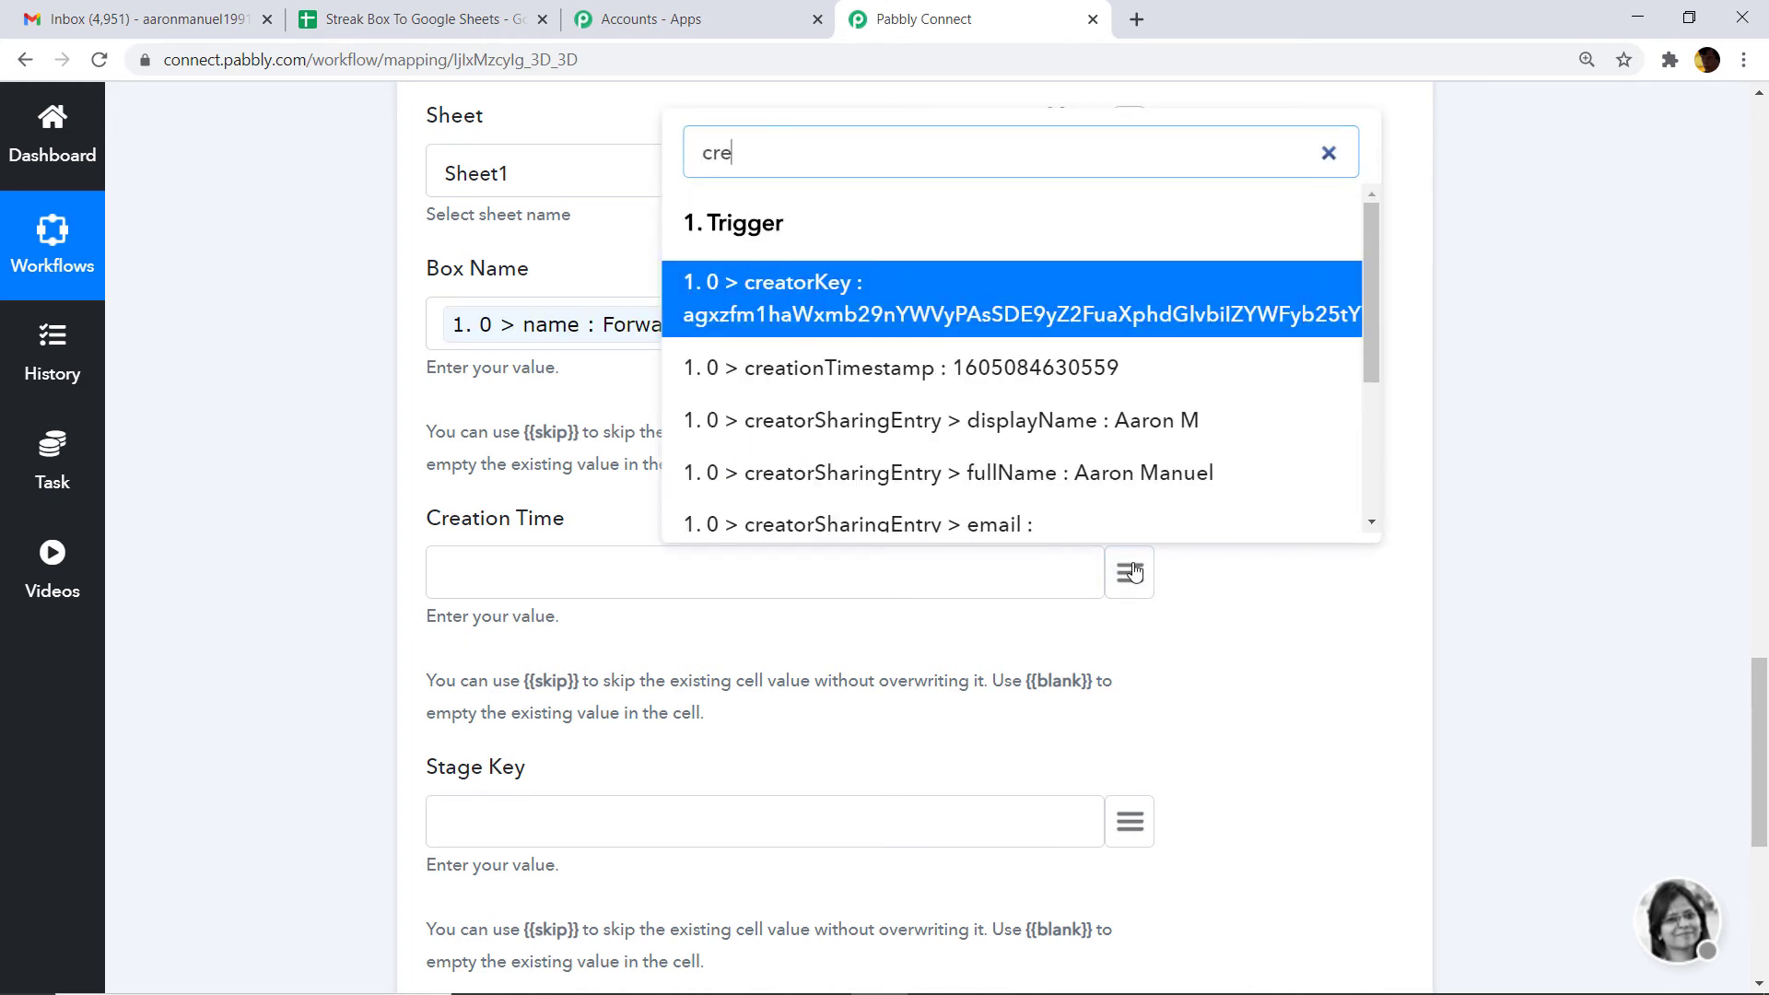
click(904, 370)
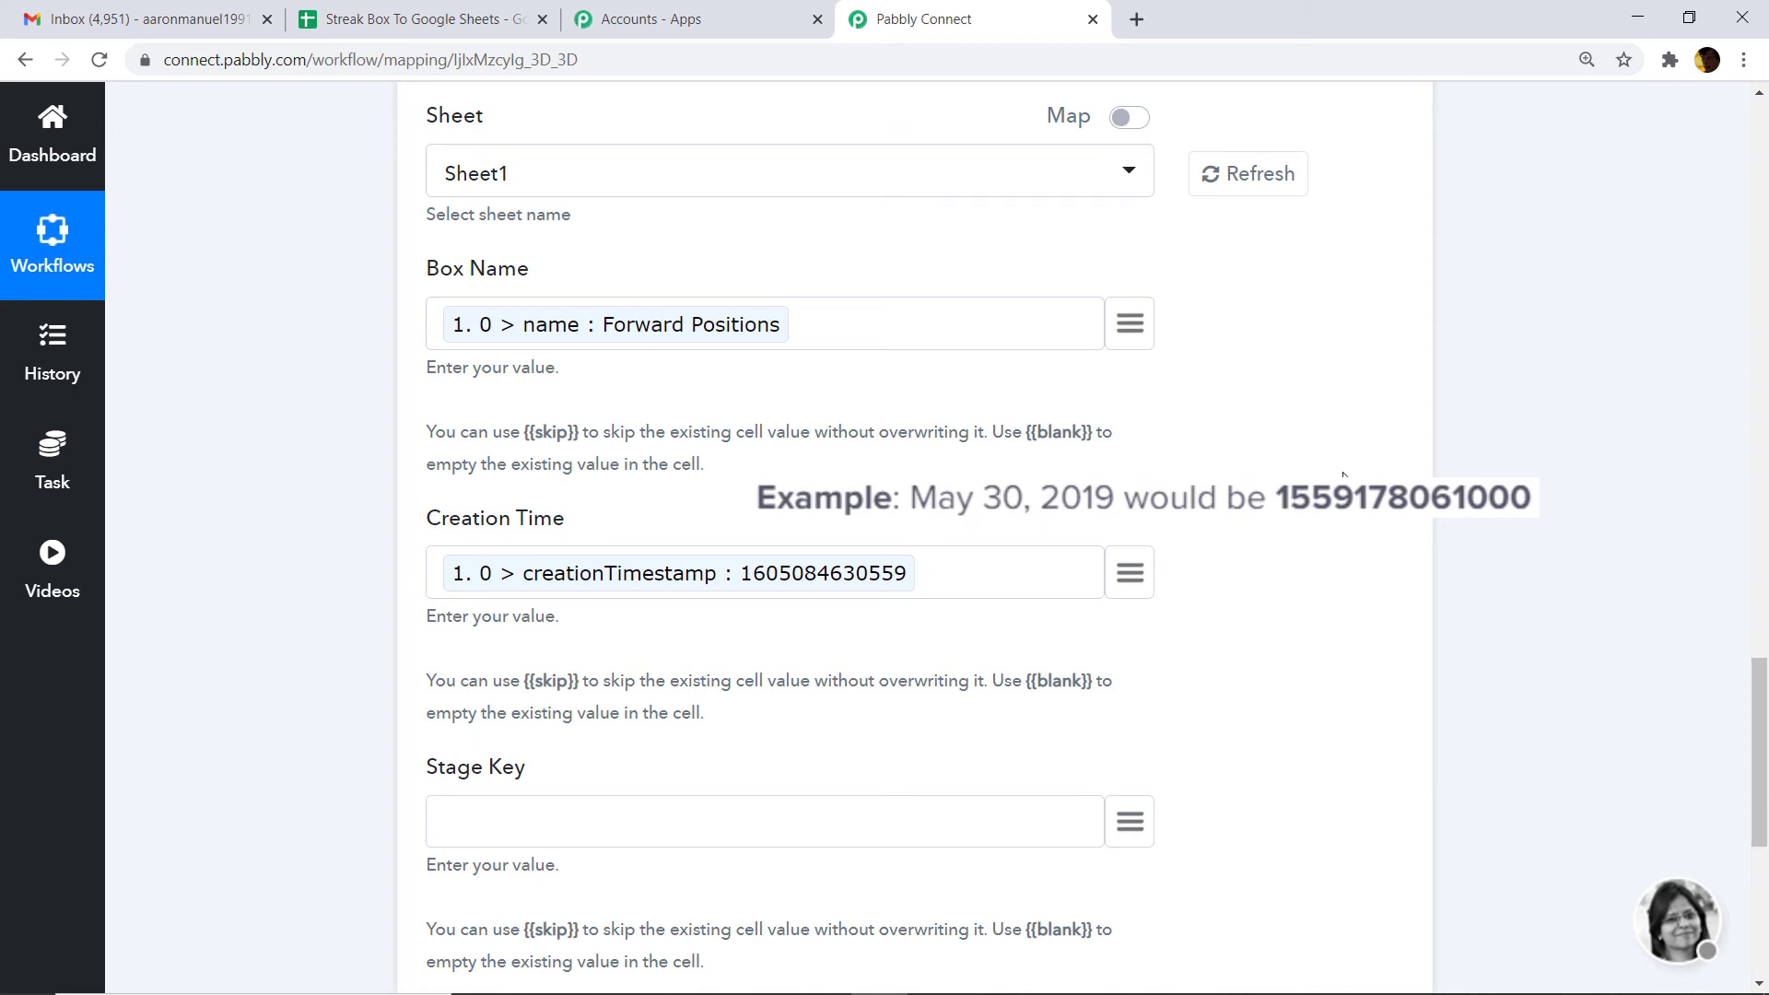
- Map the Stage Key field to the trigger's stageKey and the Assigned Email field to the assignedToSharingEntries email
scroll(1413, 356, down, 5)
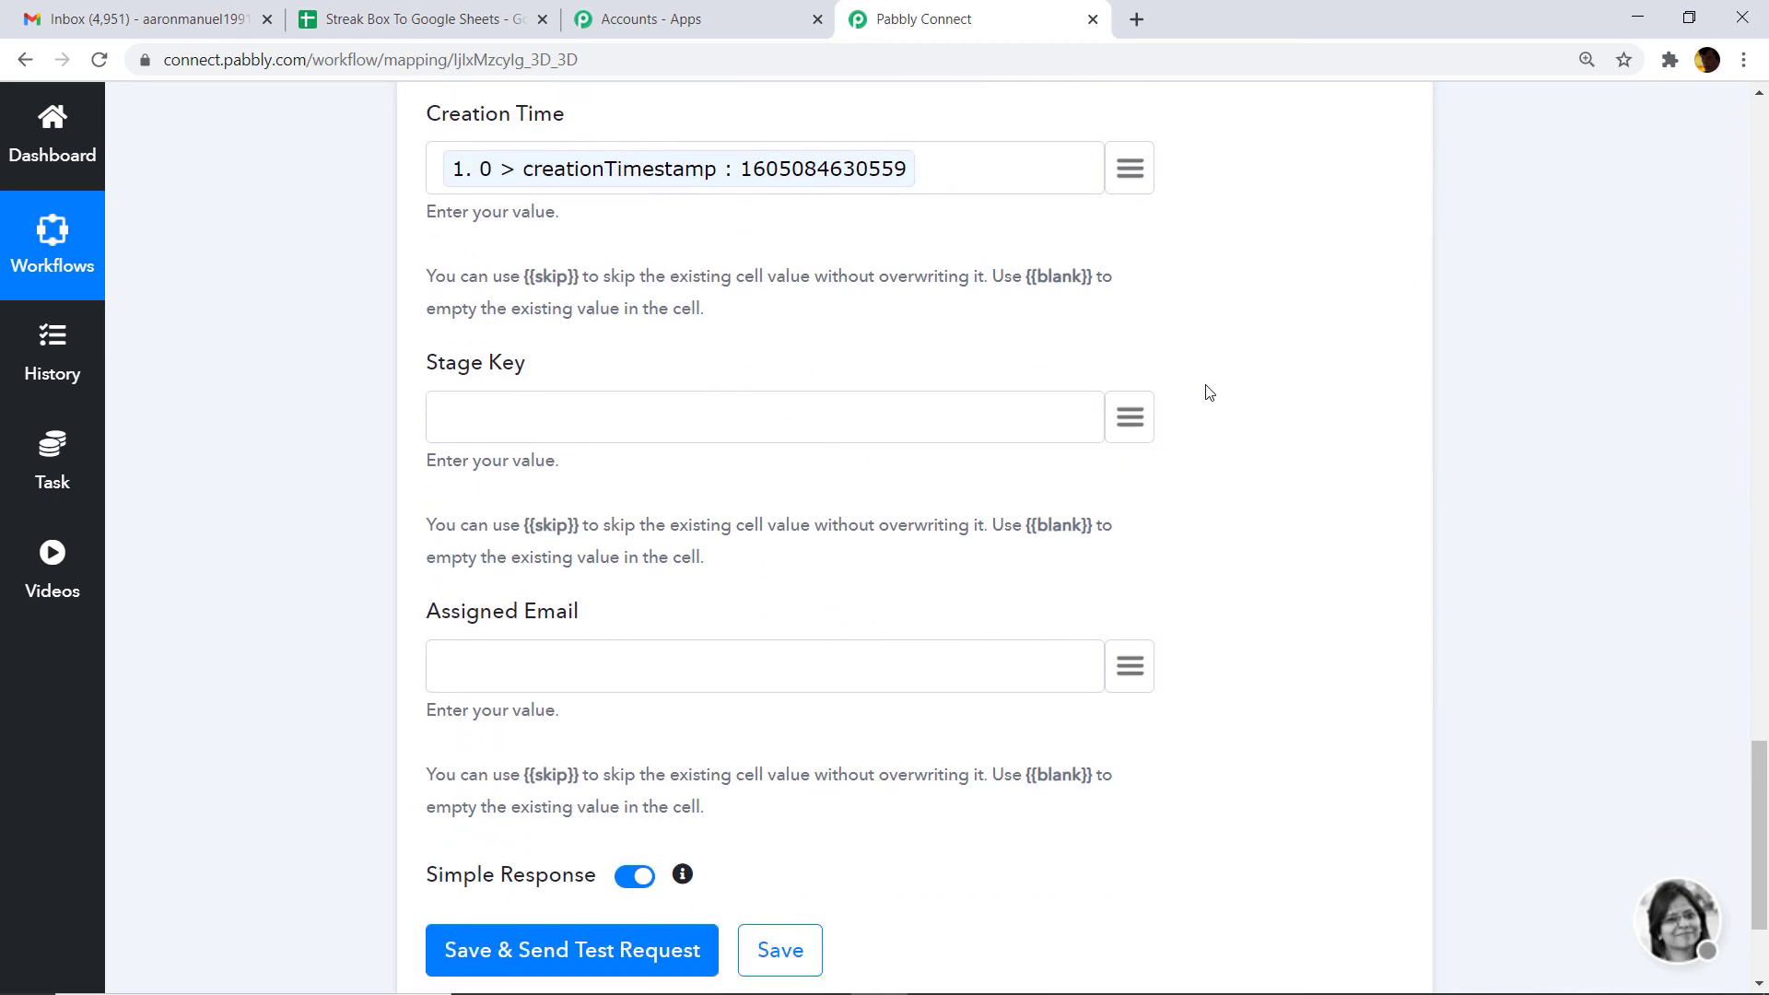
click(1145, 360)
text(stage)
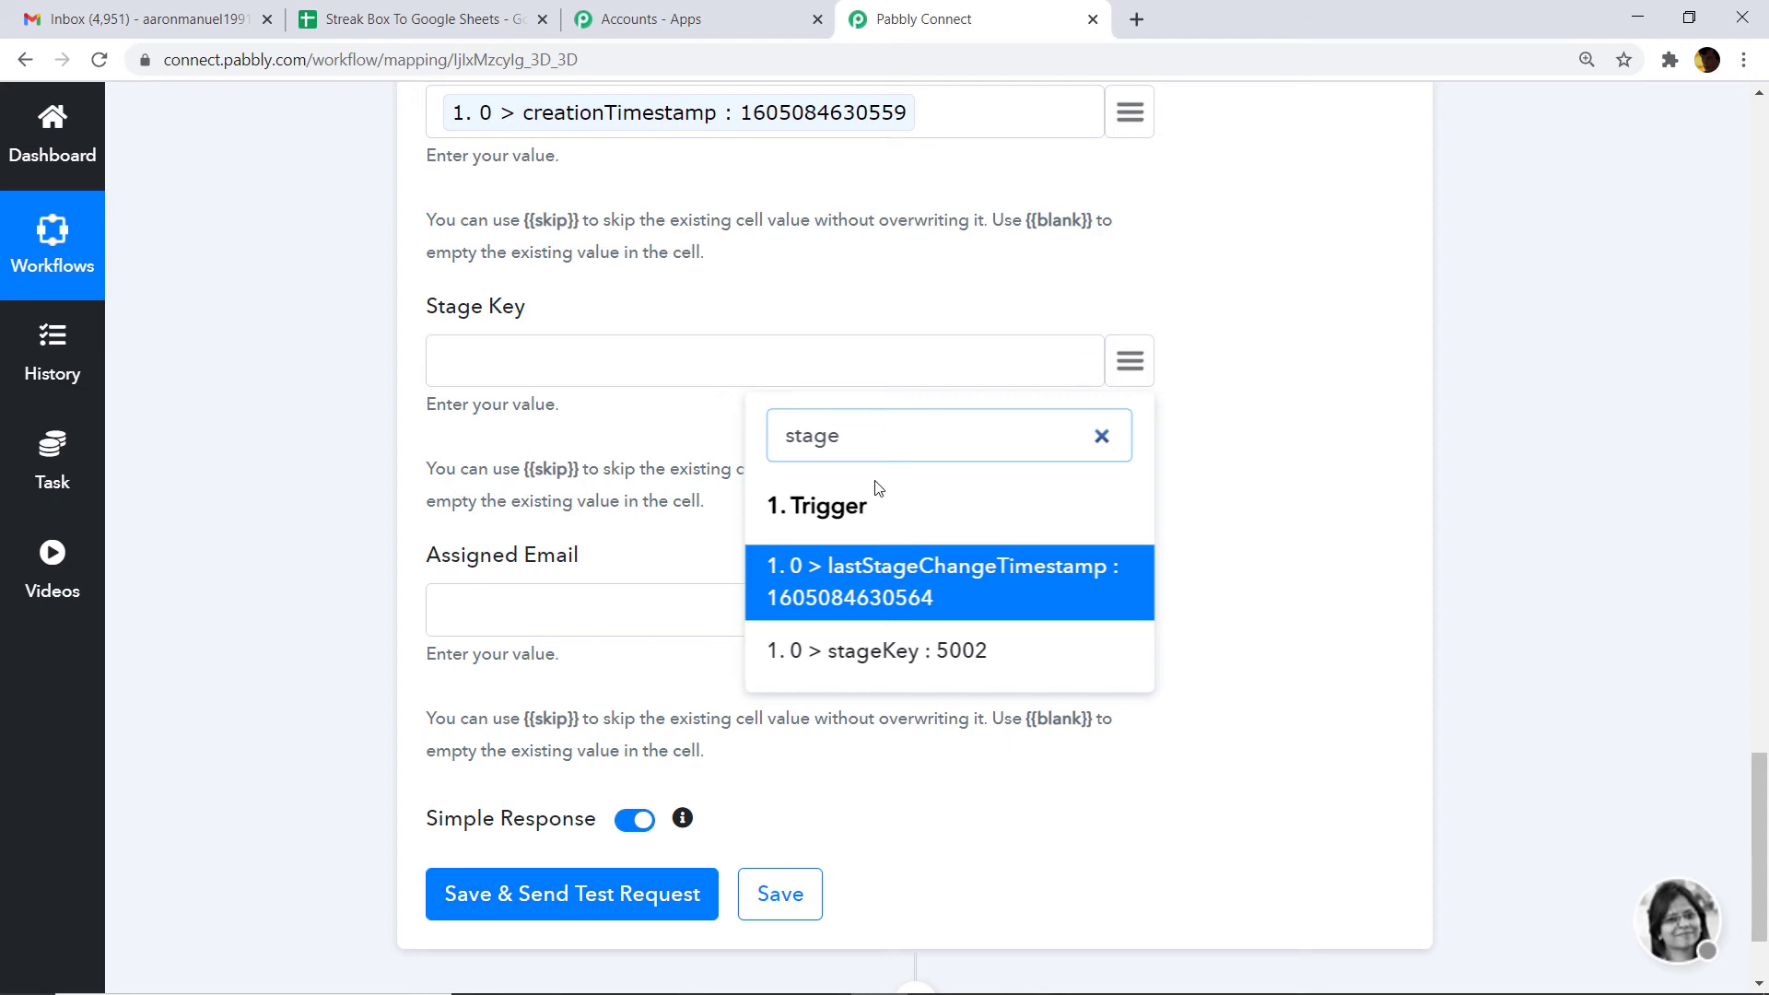
click(887, 651)
click(1138, 605)
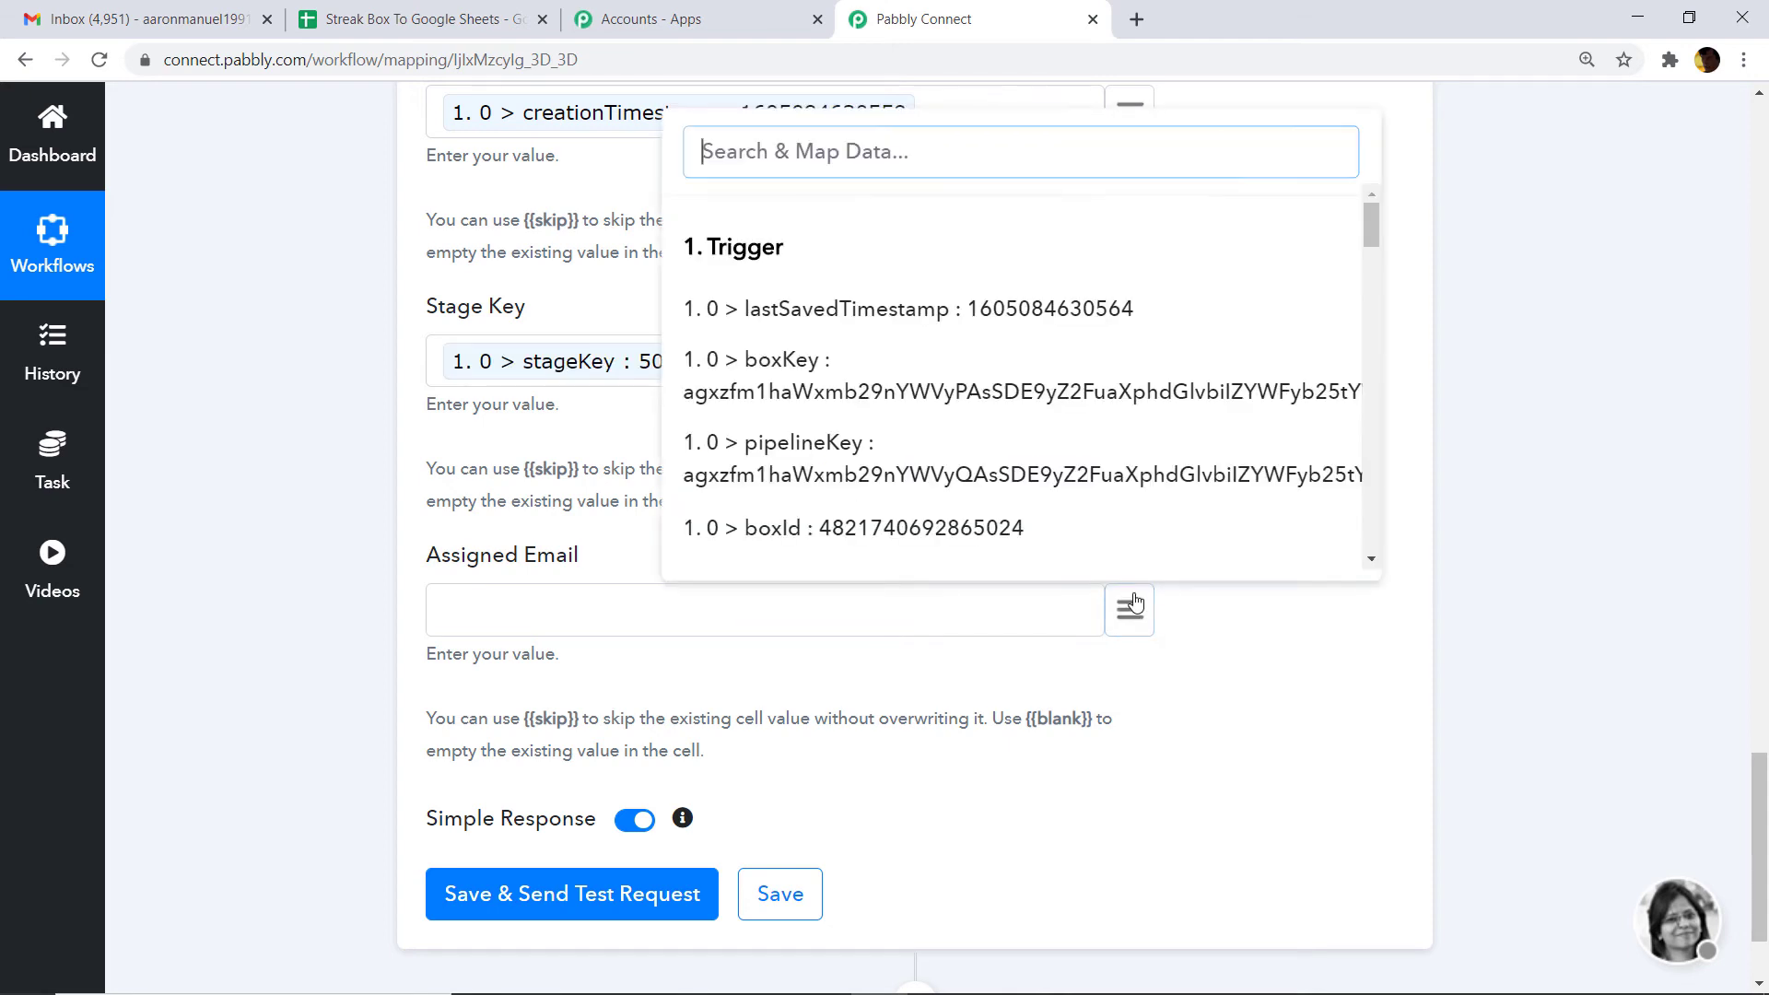
text(aar)
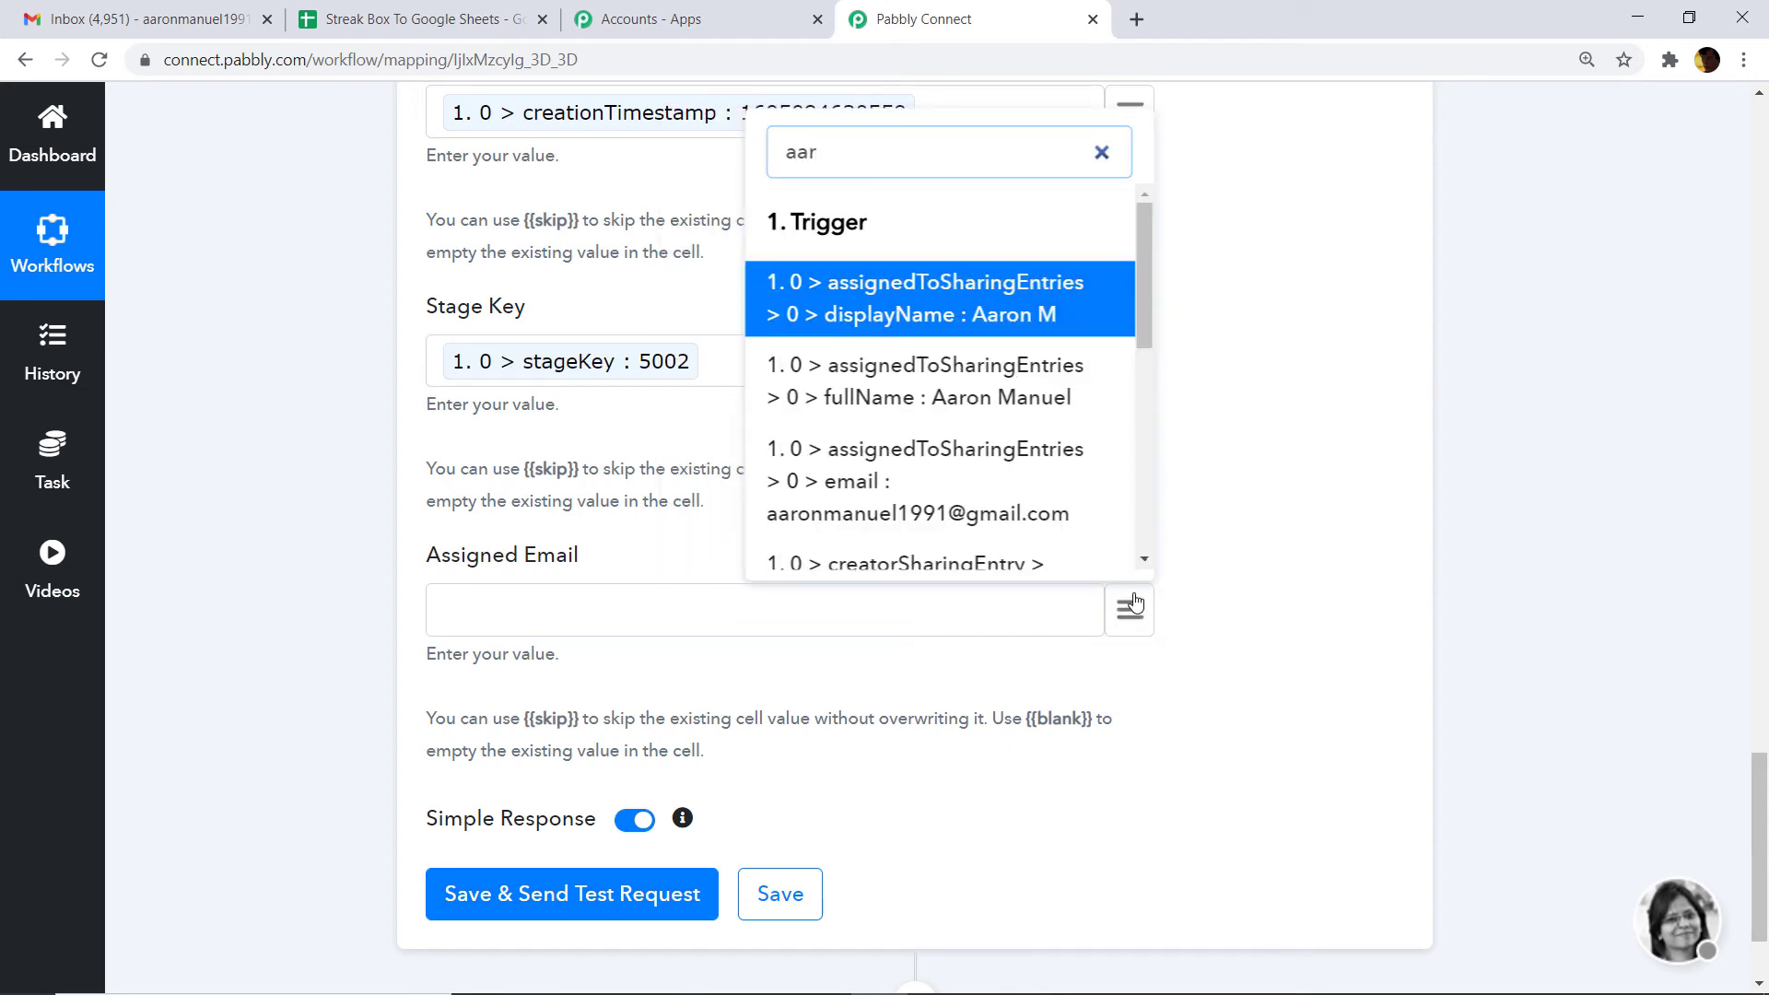
click(992, 502)
- Review the mapped fields, then save the Google Sheets action and send a test request
scroll(979, 411, up, 4)
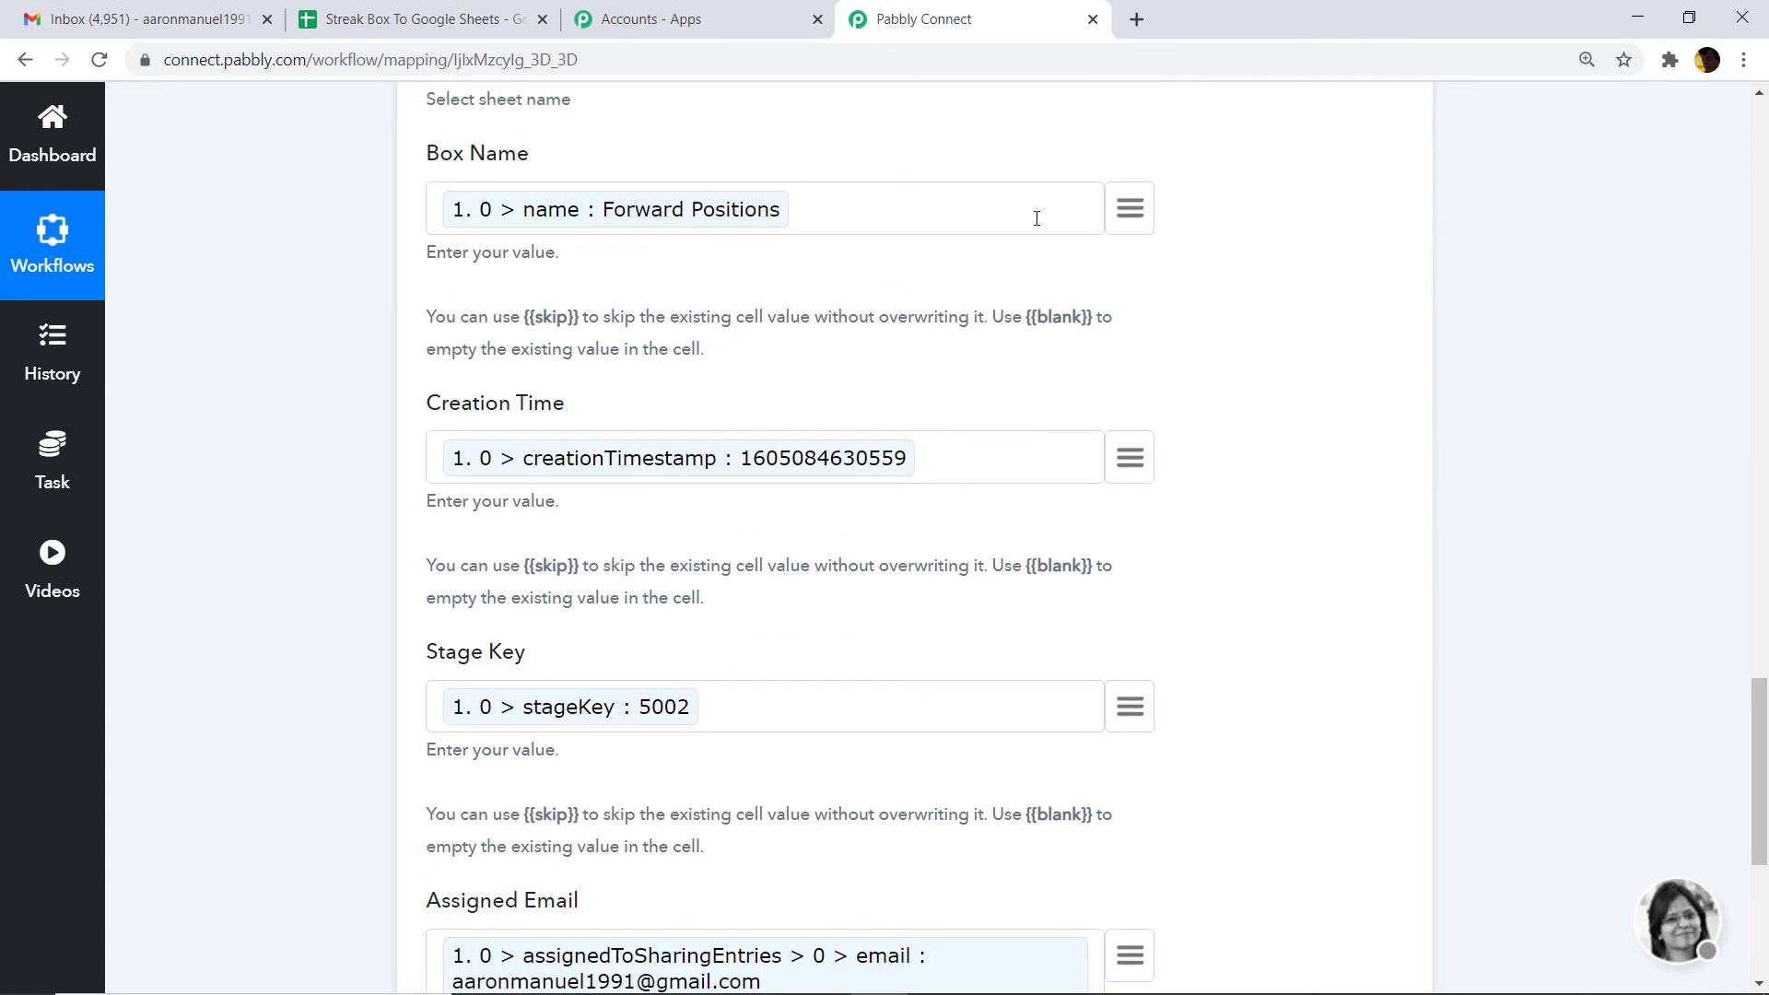
scroll(1173, 600, down, 4)
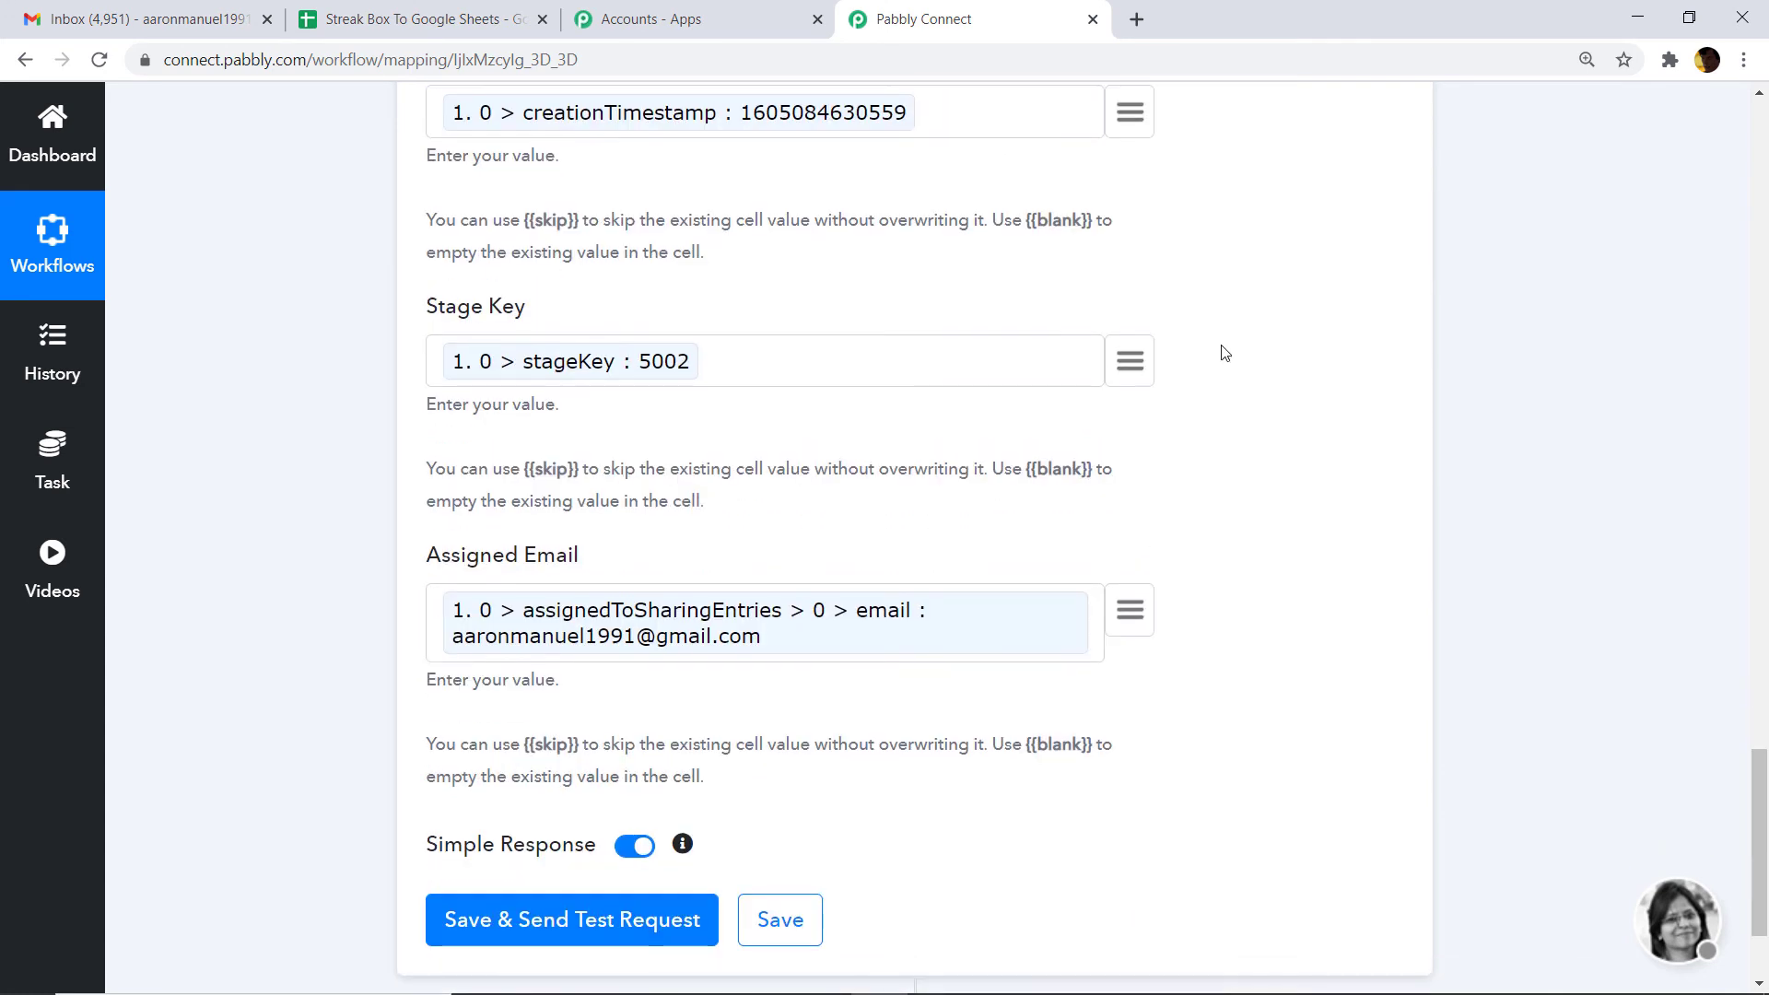
click(616, 918)
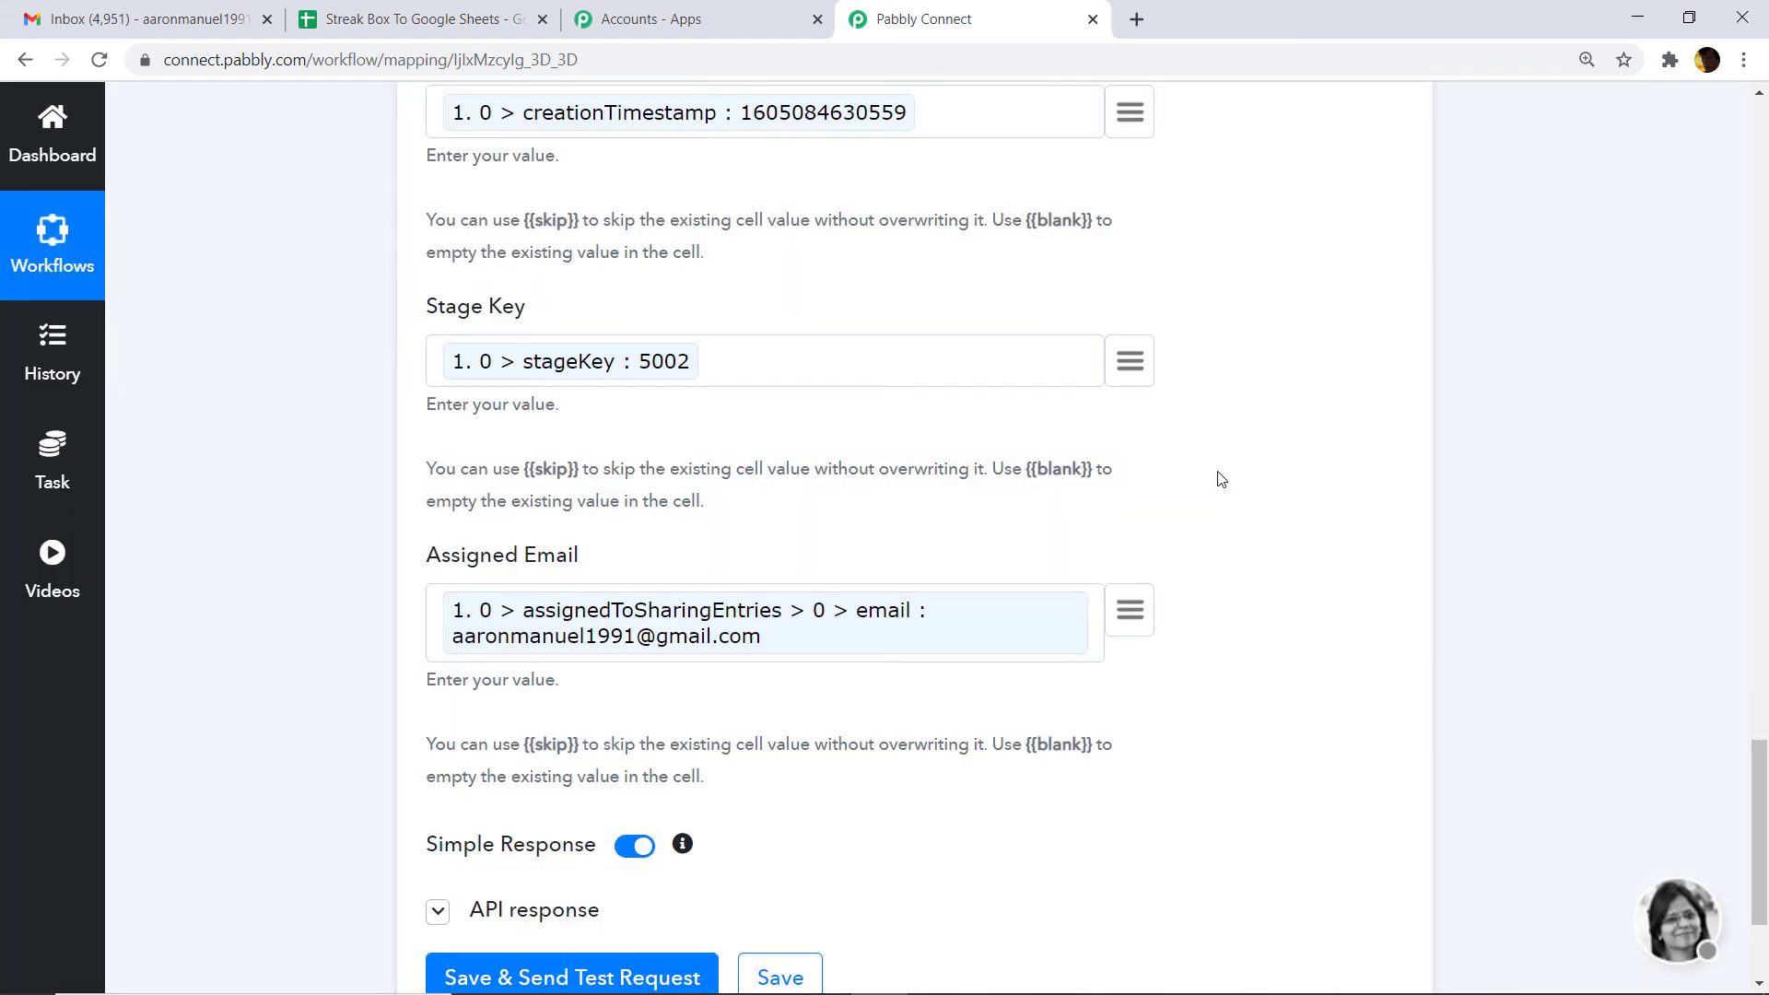
drag(1761, 714, 1763, 830)
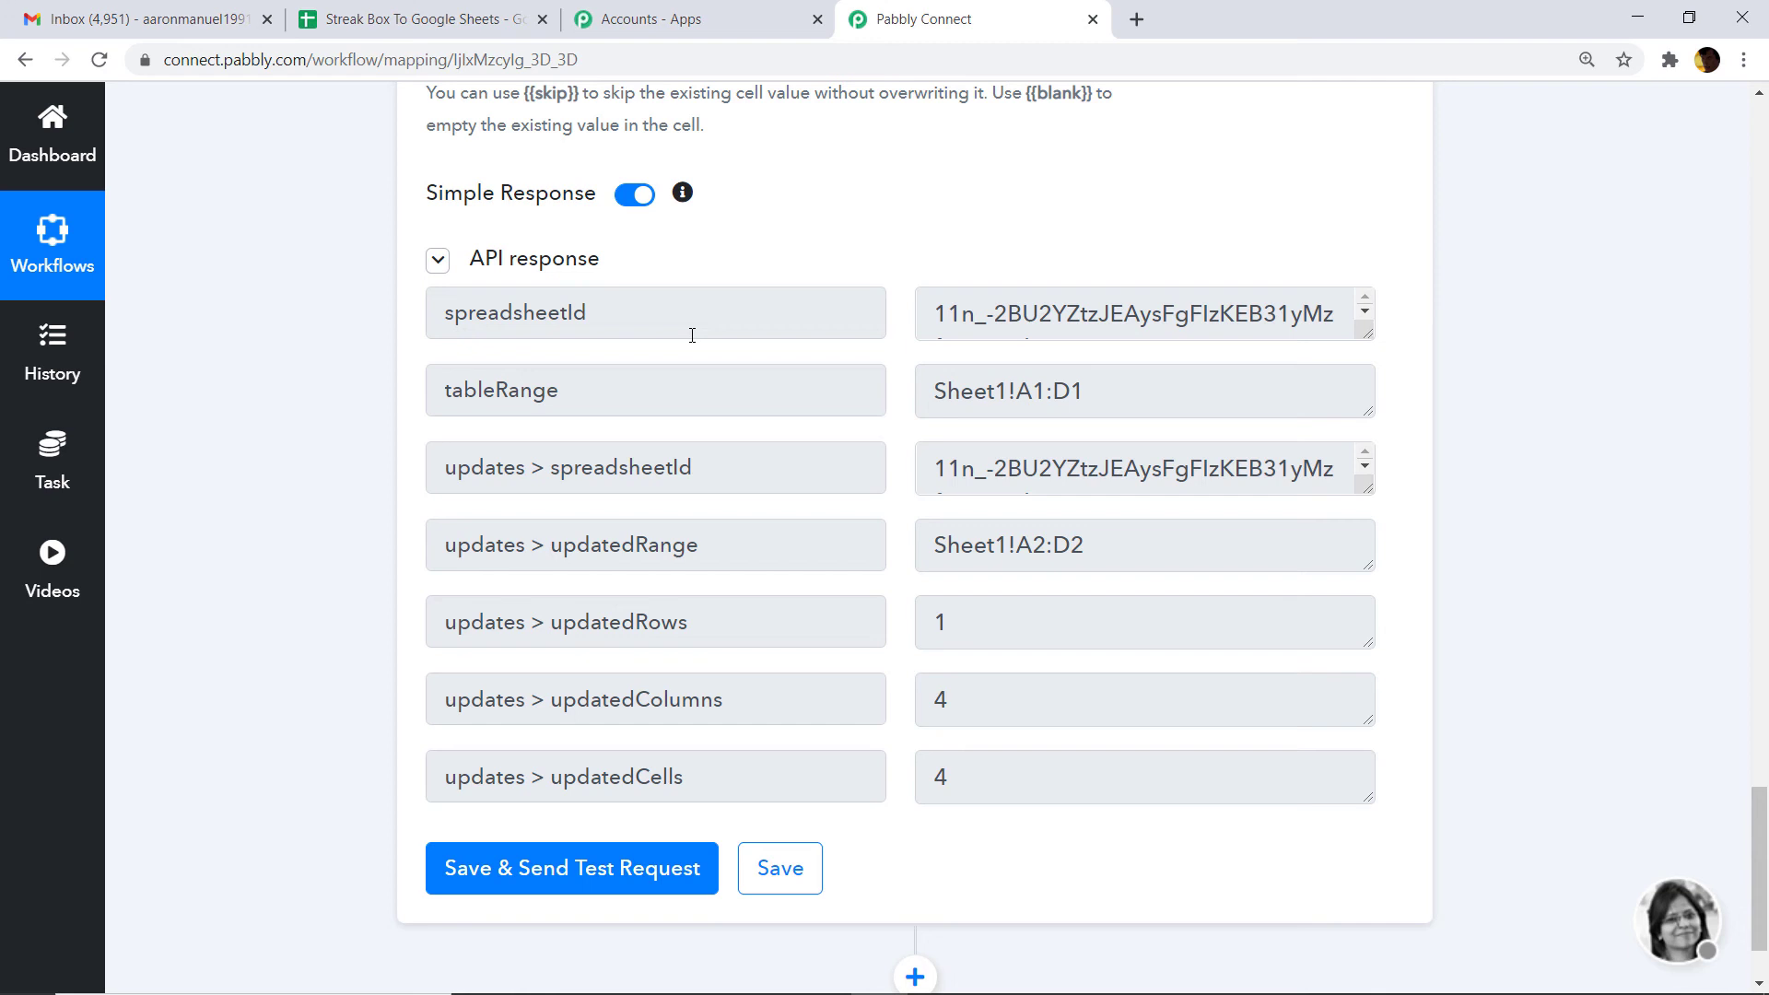
- Switch to the Google Sheets spreadsheet and widen the Box Name, Creation Time, Stage Key and Assigned Email columns to fit their contents
click(419, 13)
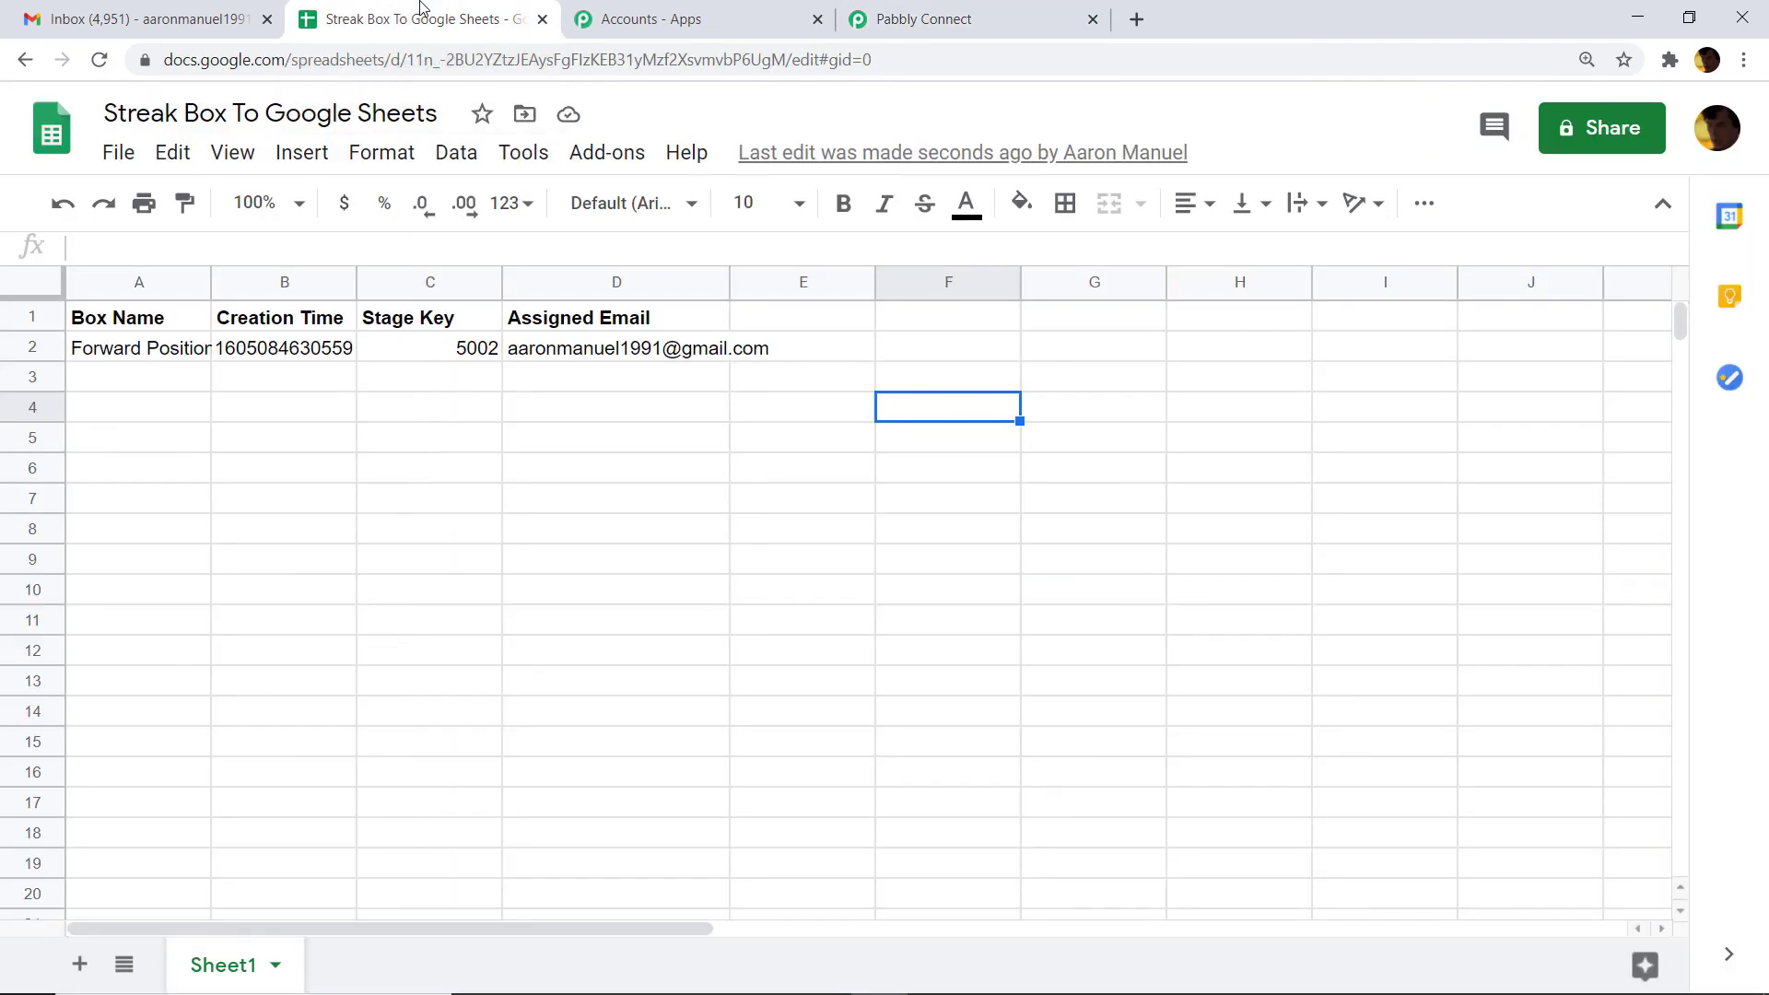
drag(502, 282, 584, 282)
drag(350, 282, 387, 282)
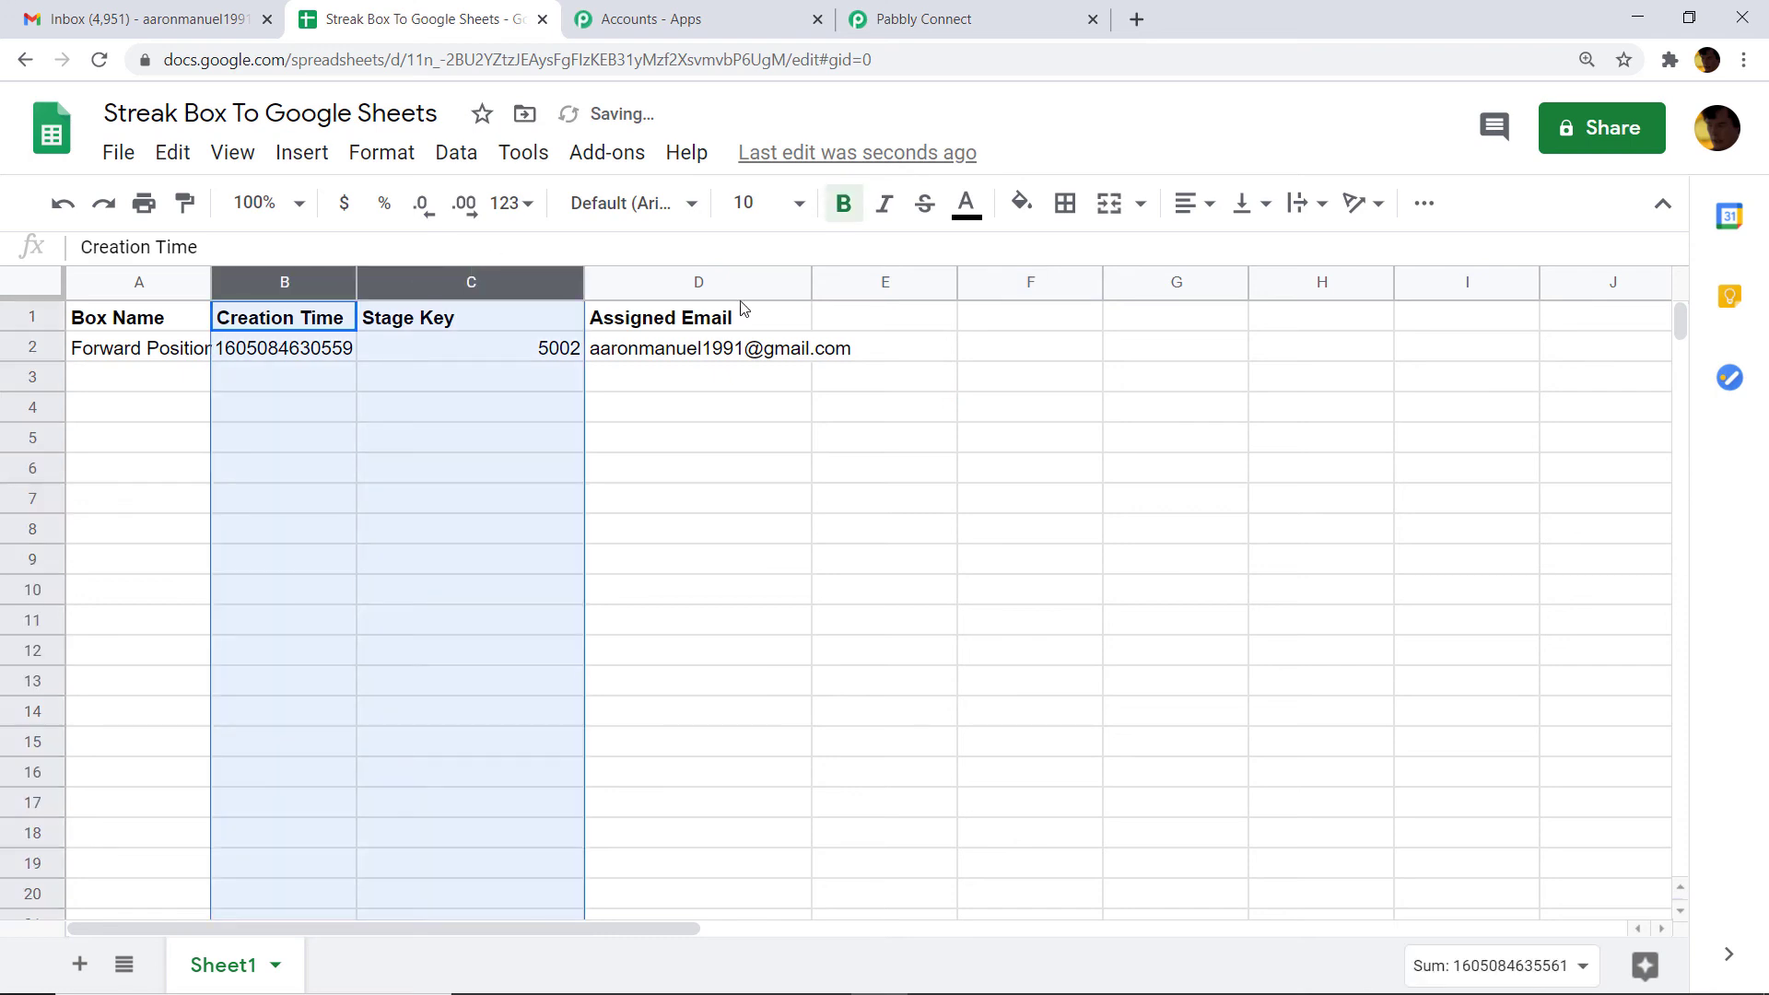
click(1110, 348)
drag(210, 282, 313, 285)
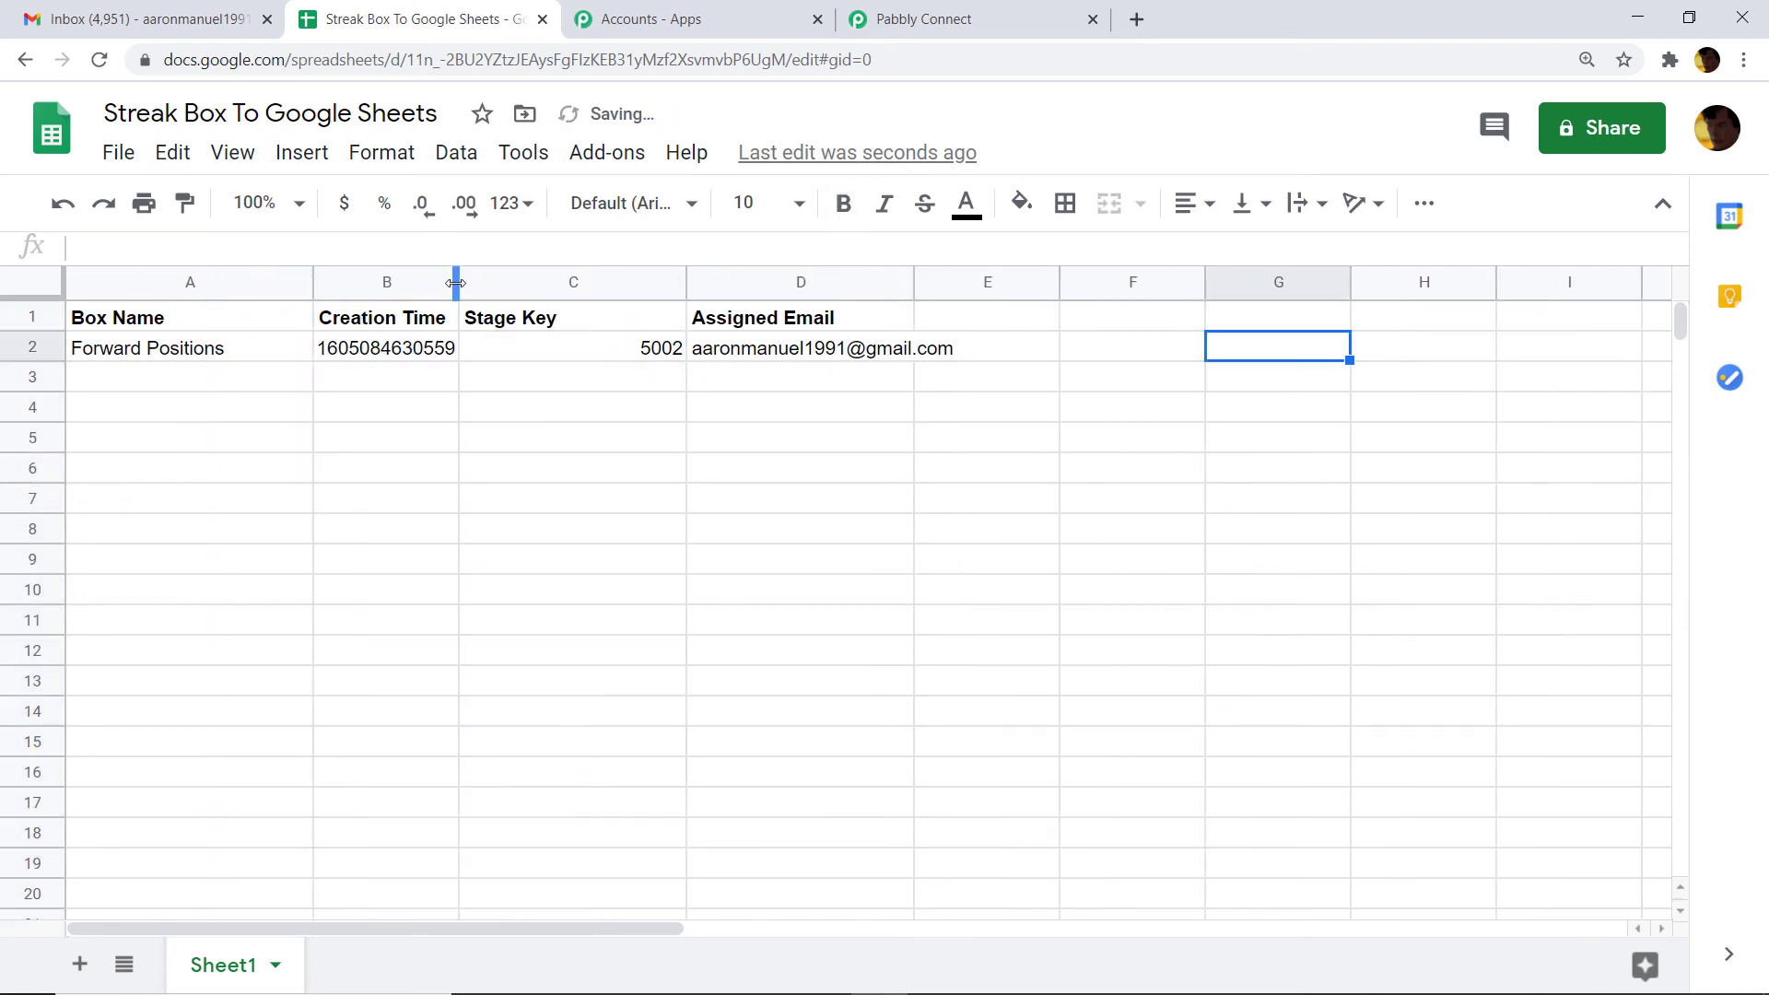
drag(456, 282, 553, 282)
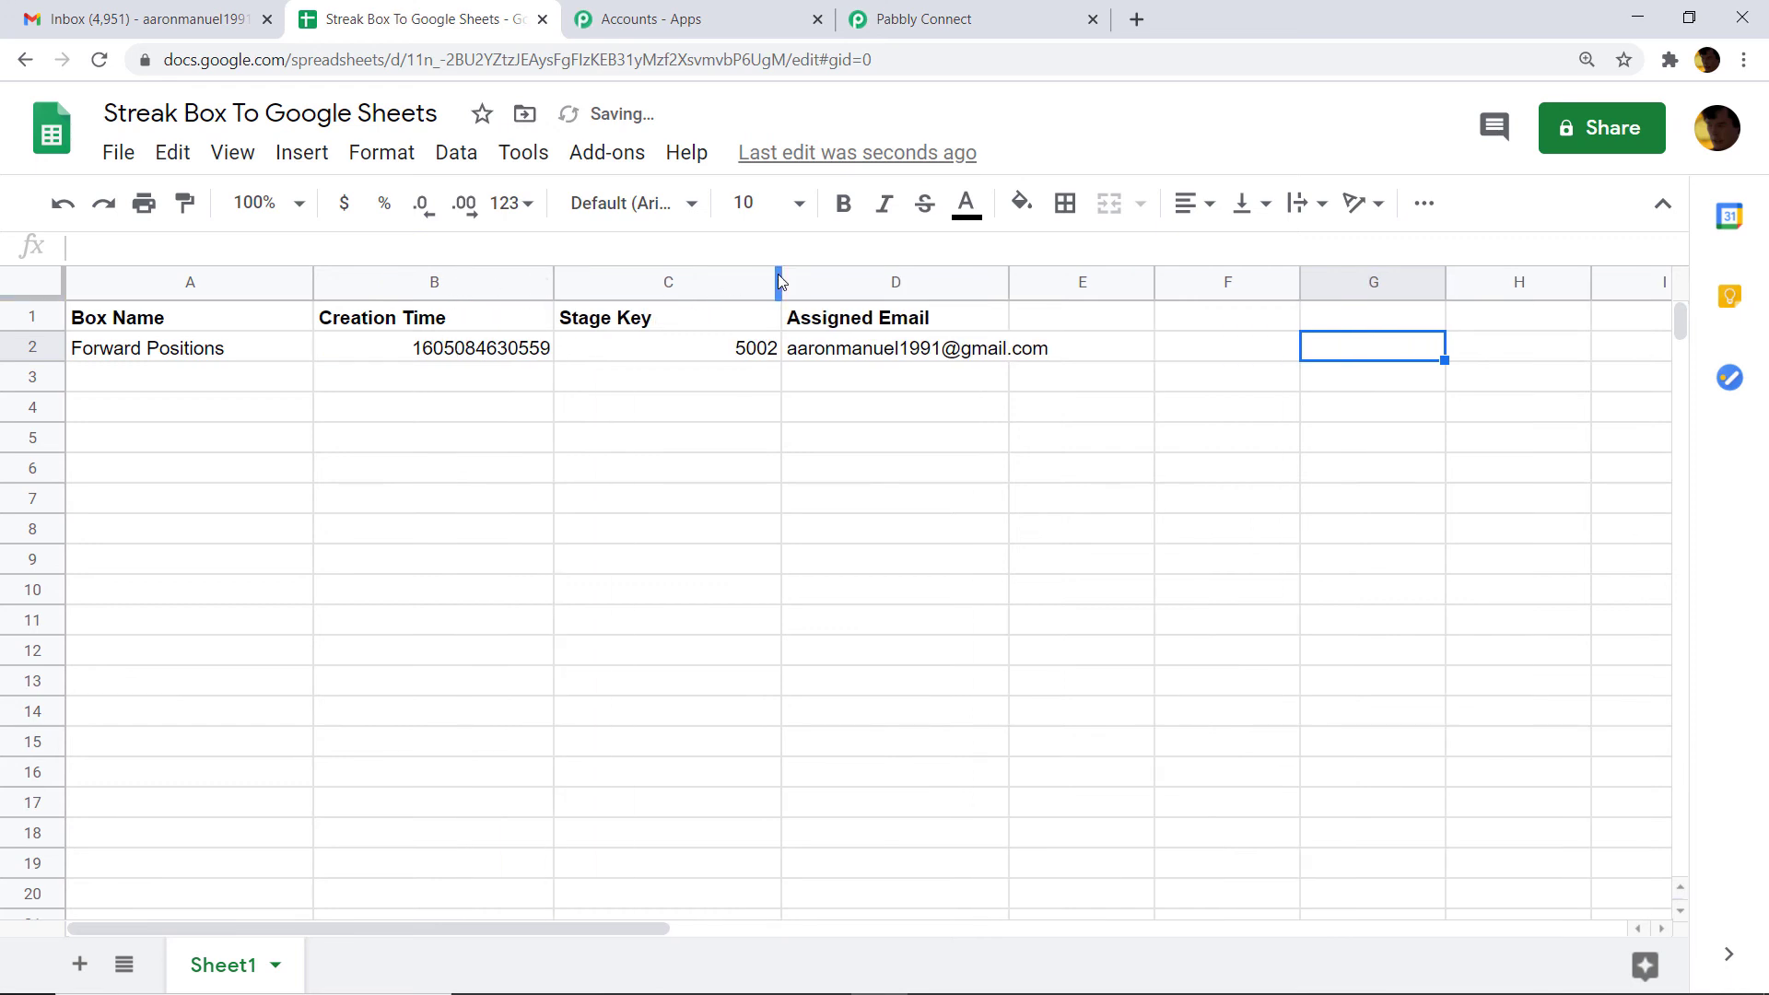
drag(779, 282, 824, 282)
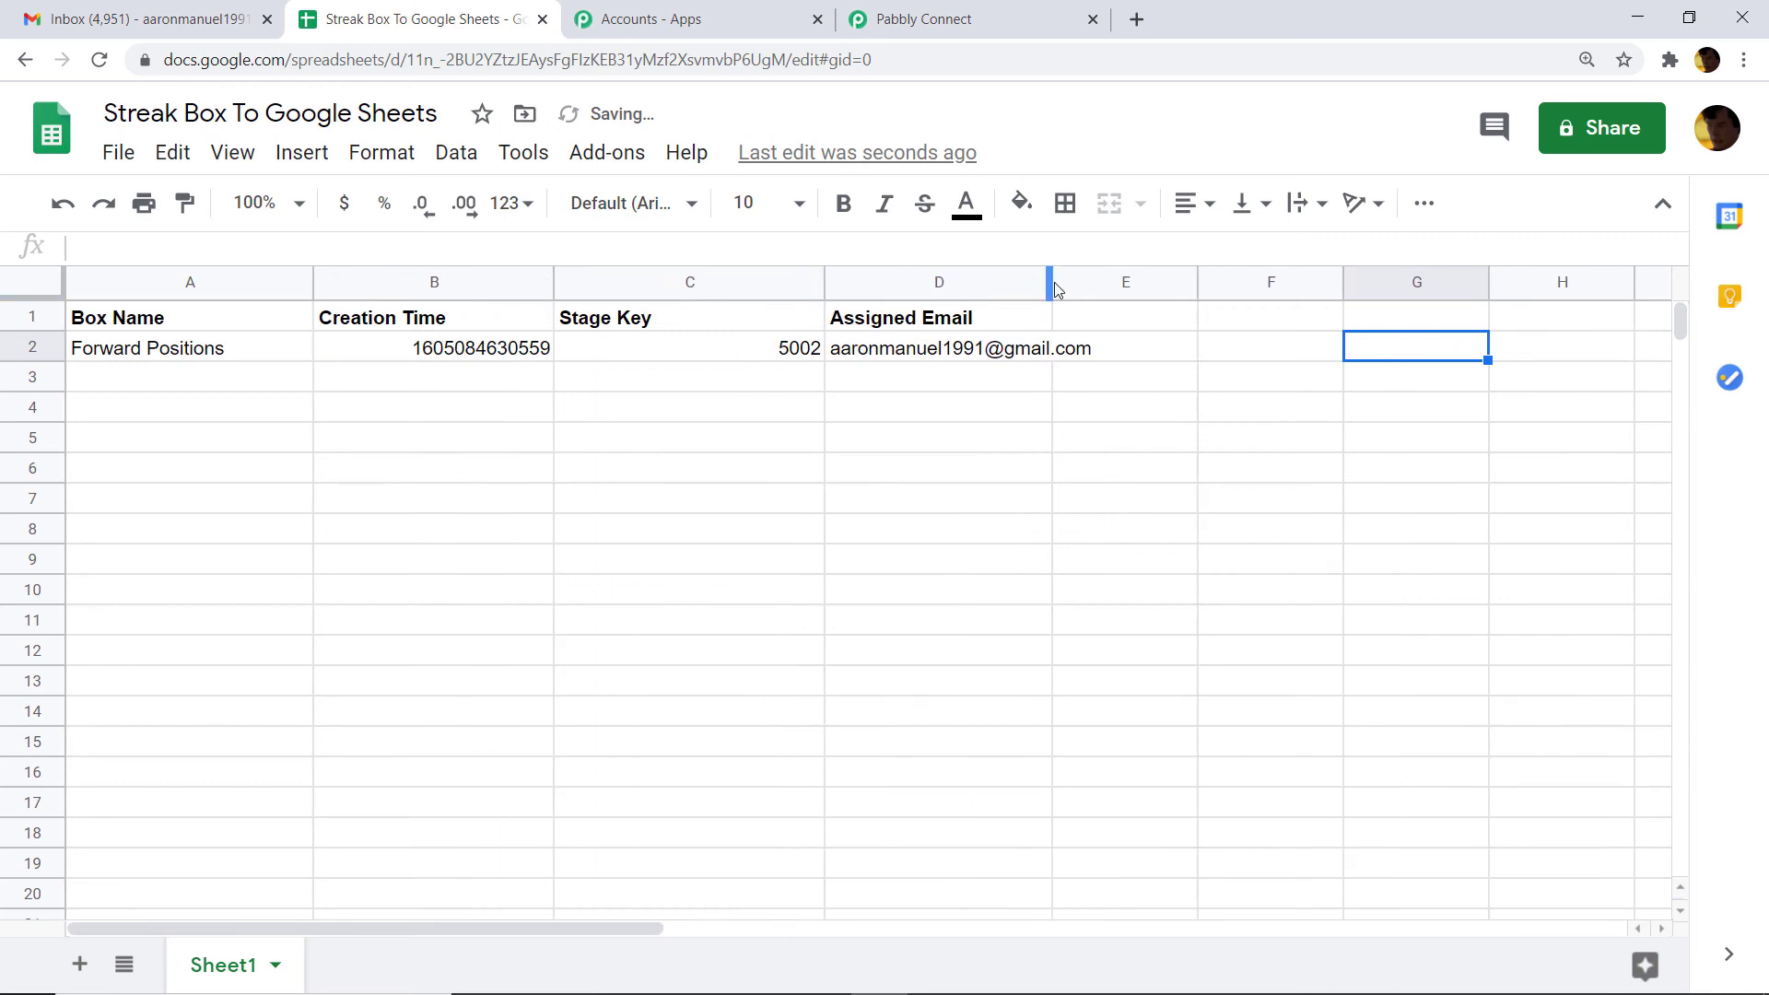
drag(1056, 290, 1108, 285)
click(911, 447)
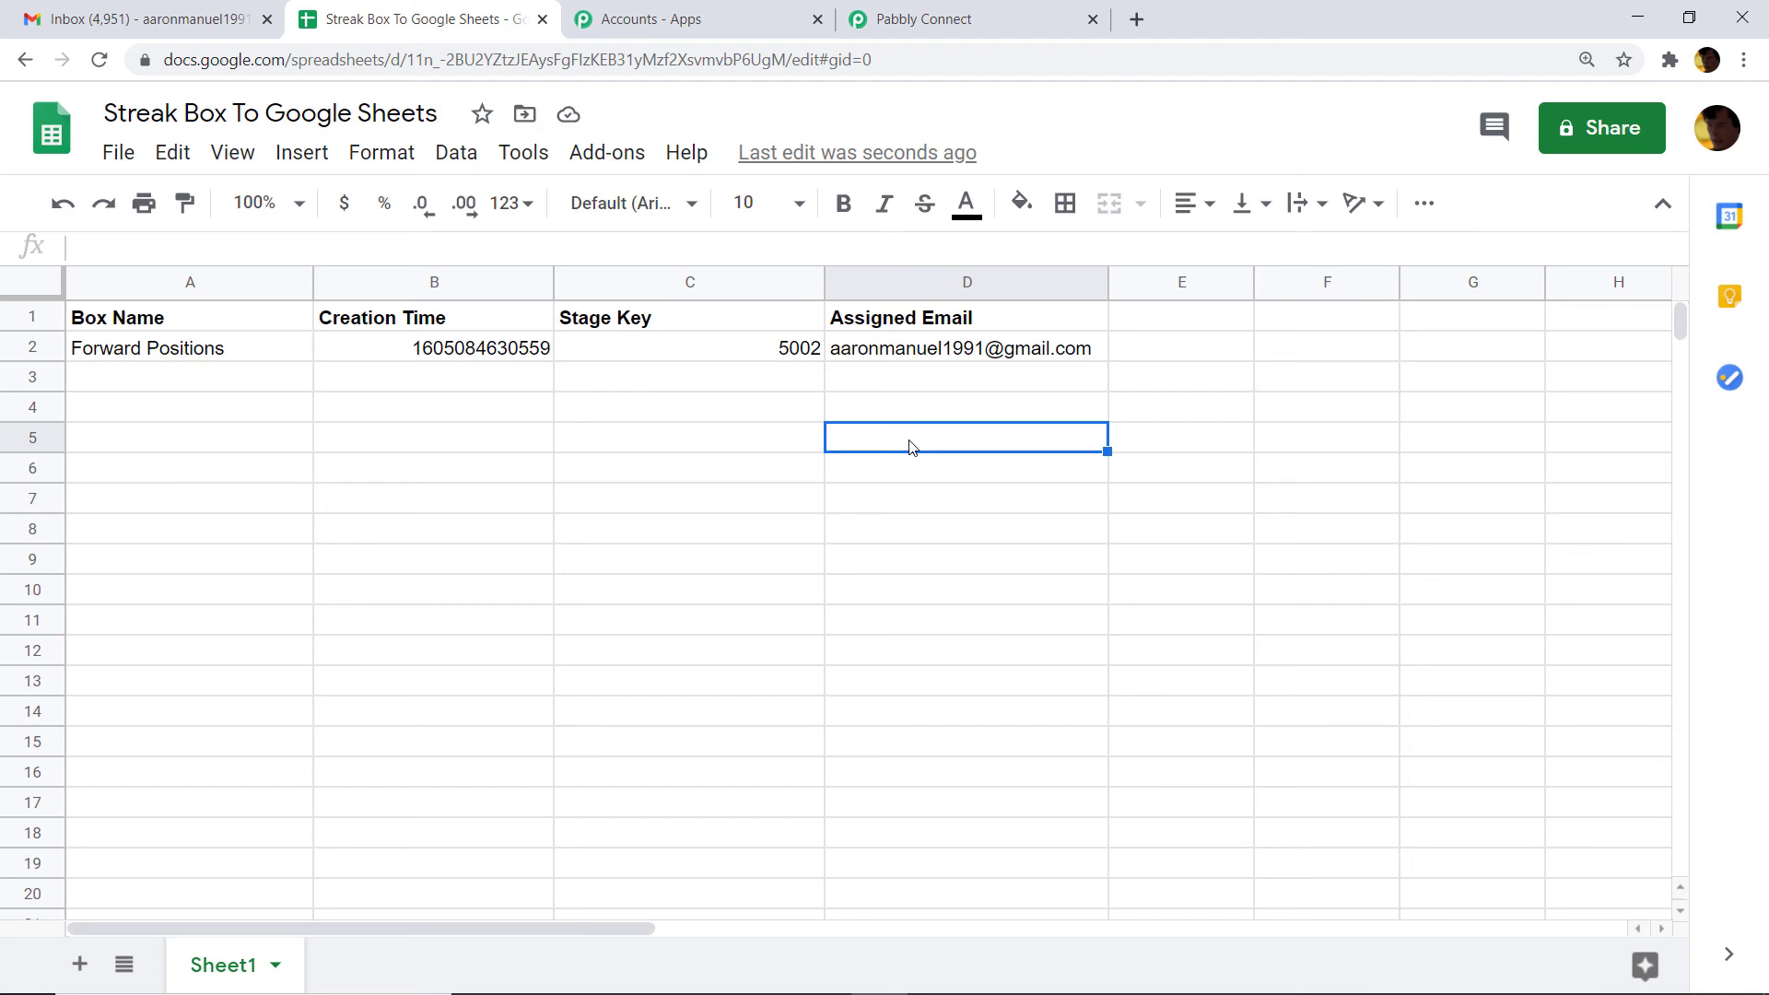
- Return to Pabbly Connect and collapse the Google Sheets action and the Streak CRM trigger in the workflow
click(922, 18)
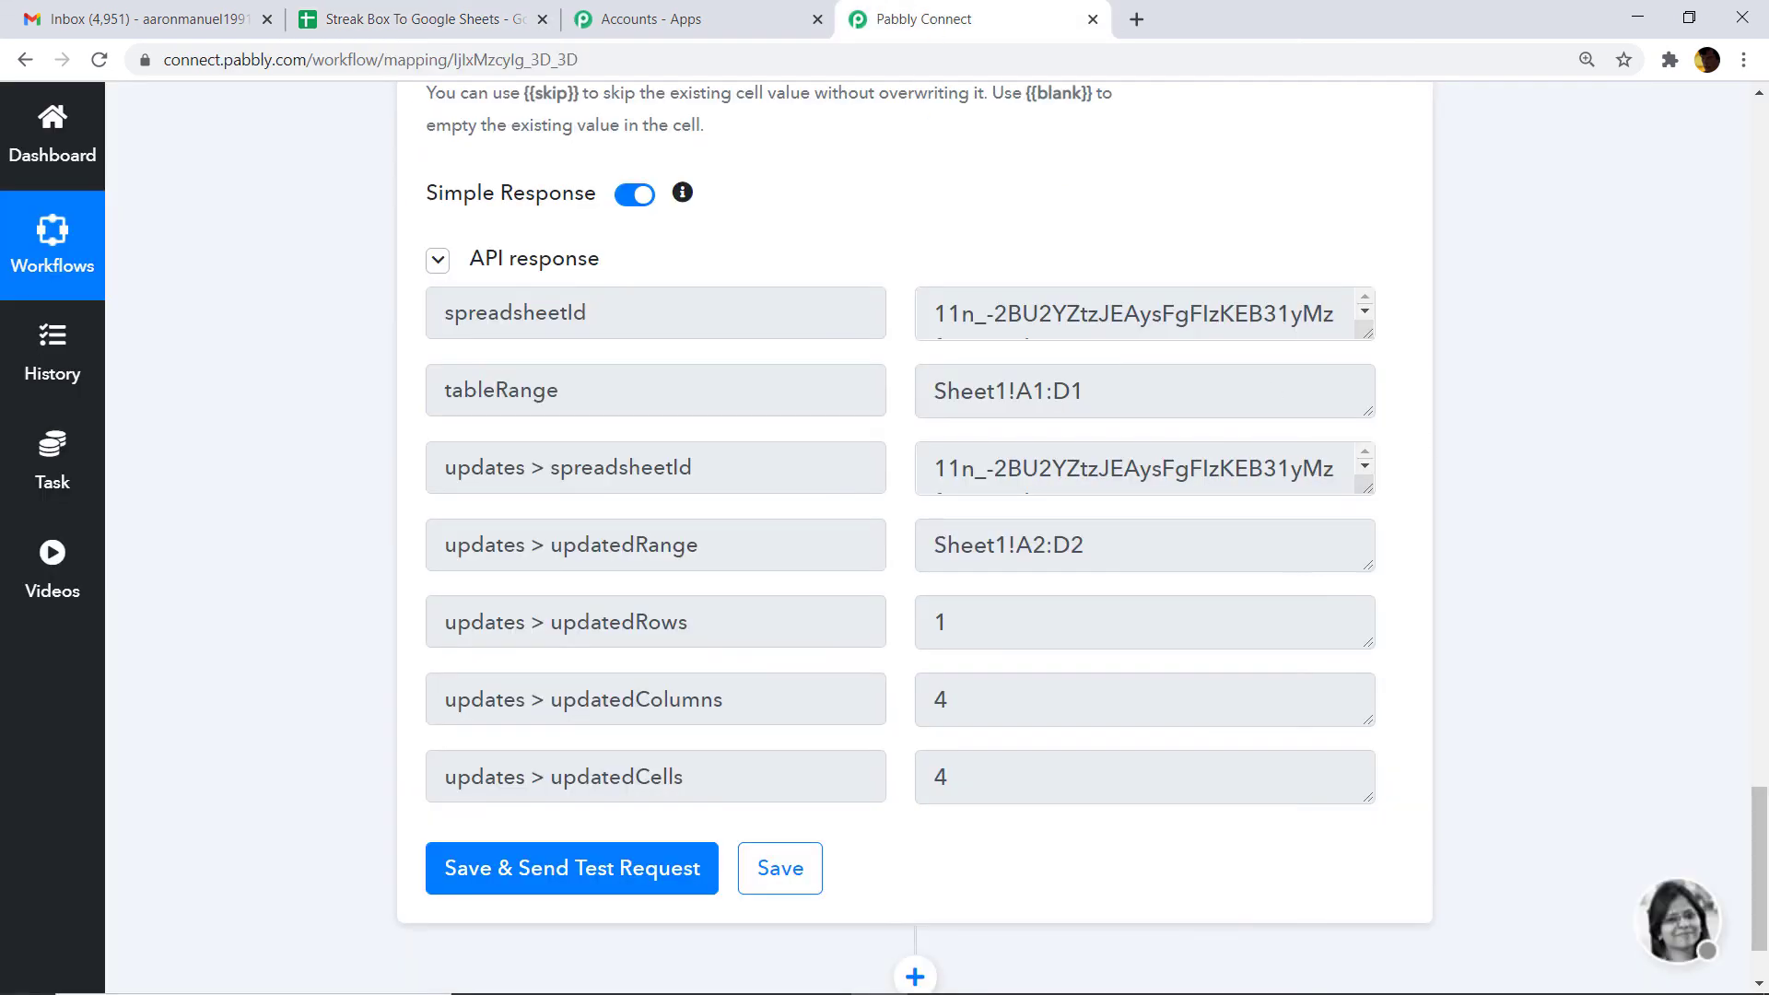
scroll(912, 535, up, 8)
drag(1765, 742, 1766, 507)
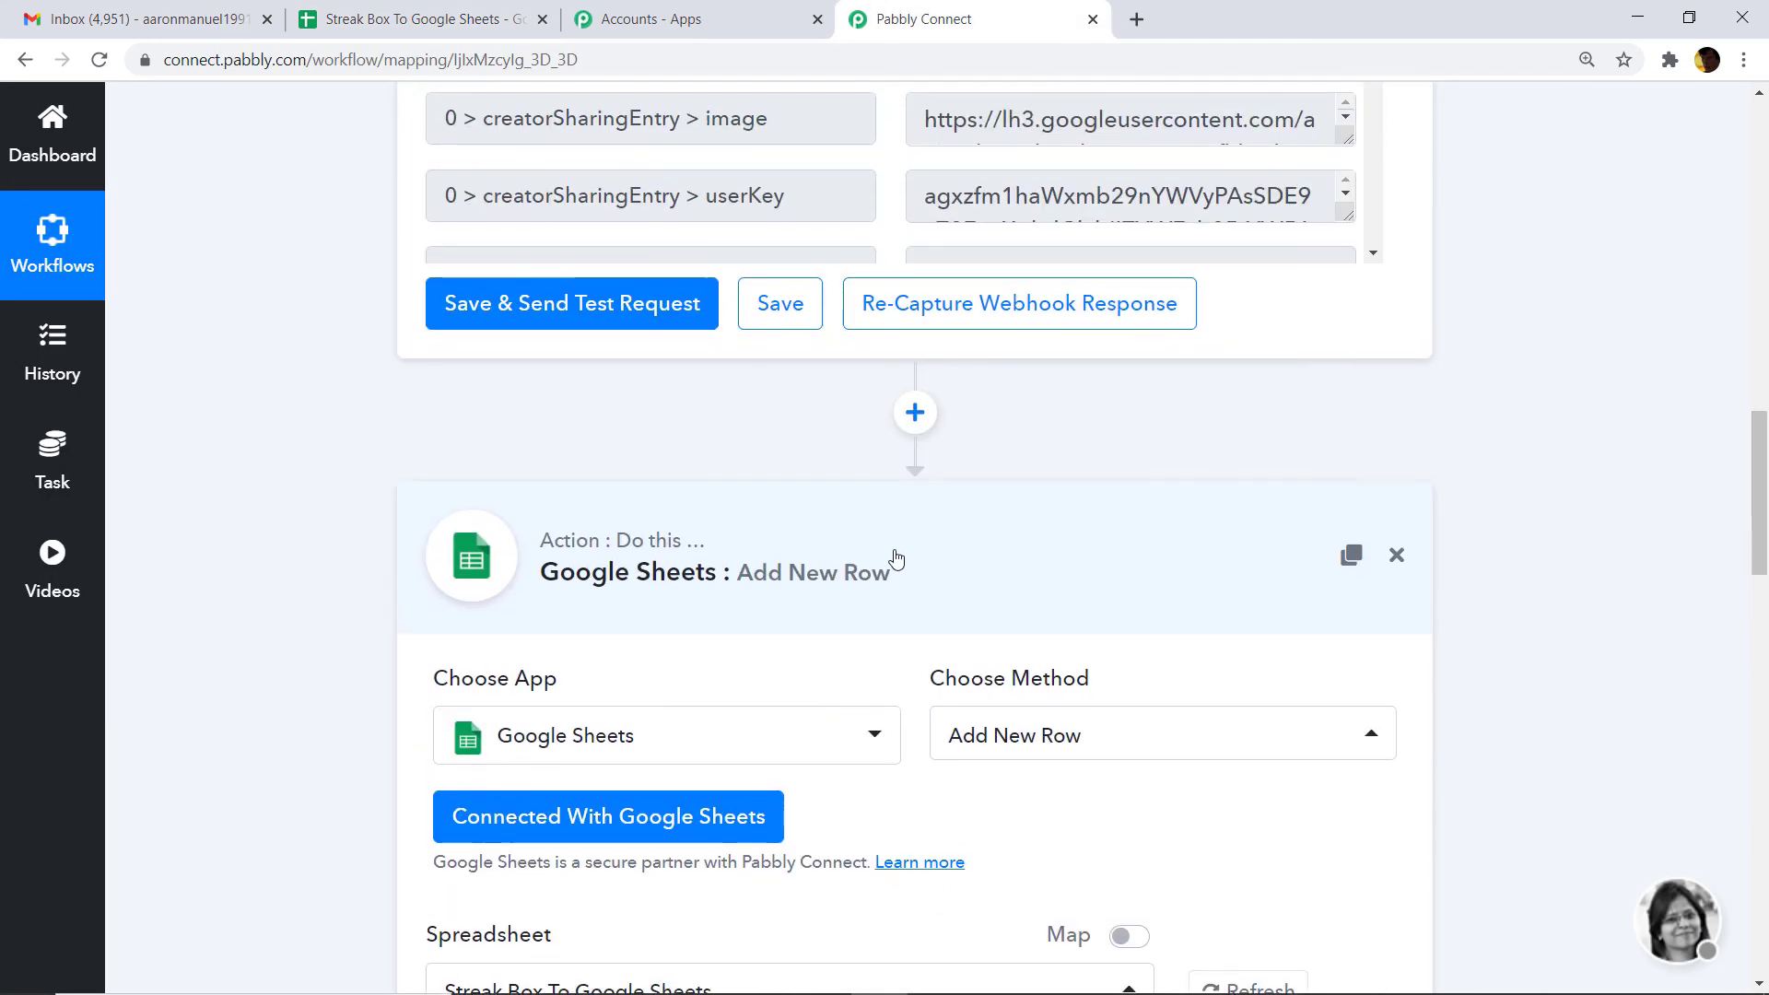
click(894, 554)
scroll(924, 368, up, 15)
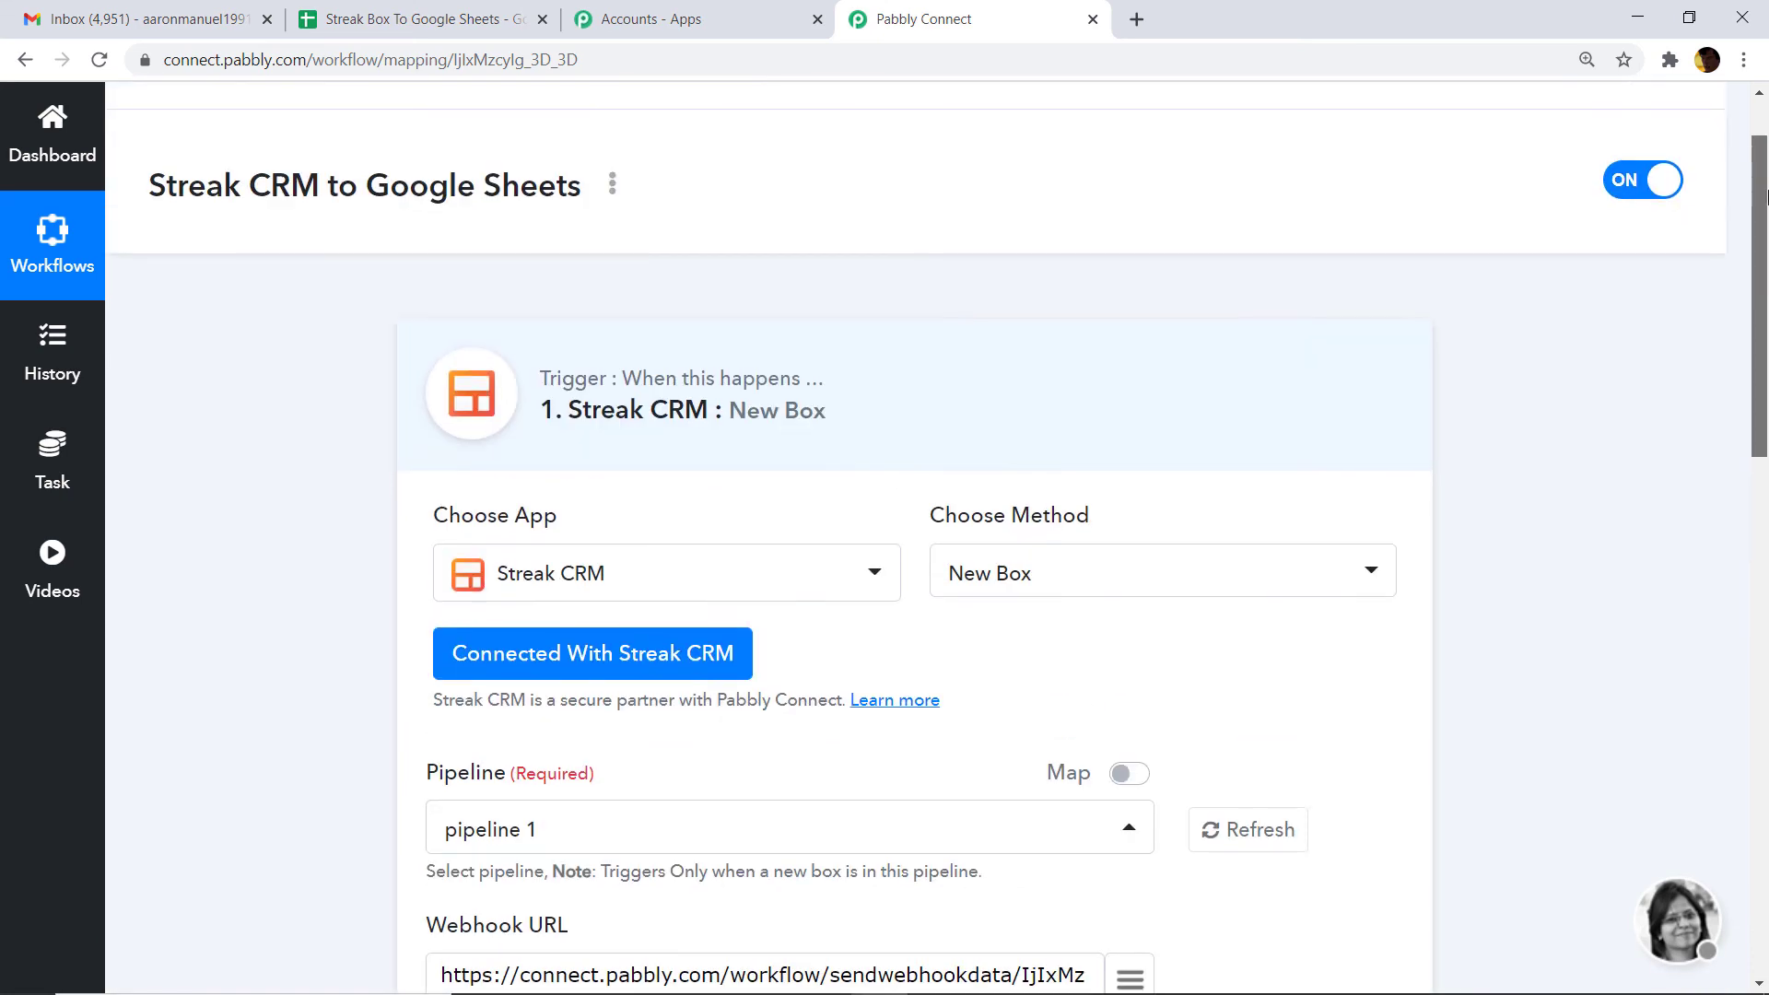
click(924, 368)
scroll(1717, 411, down, 1)
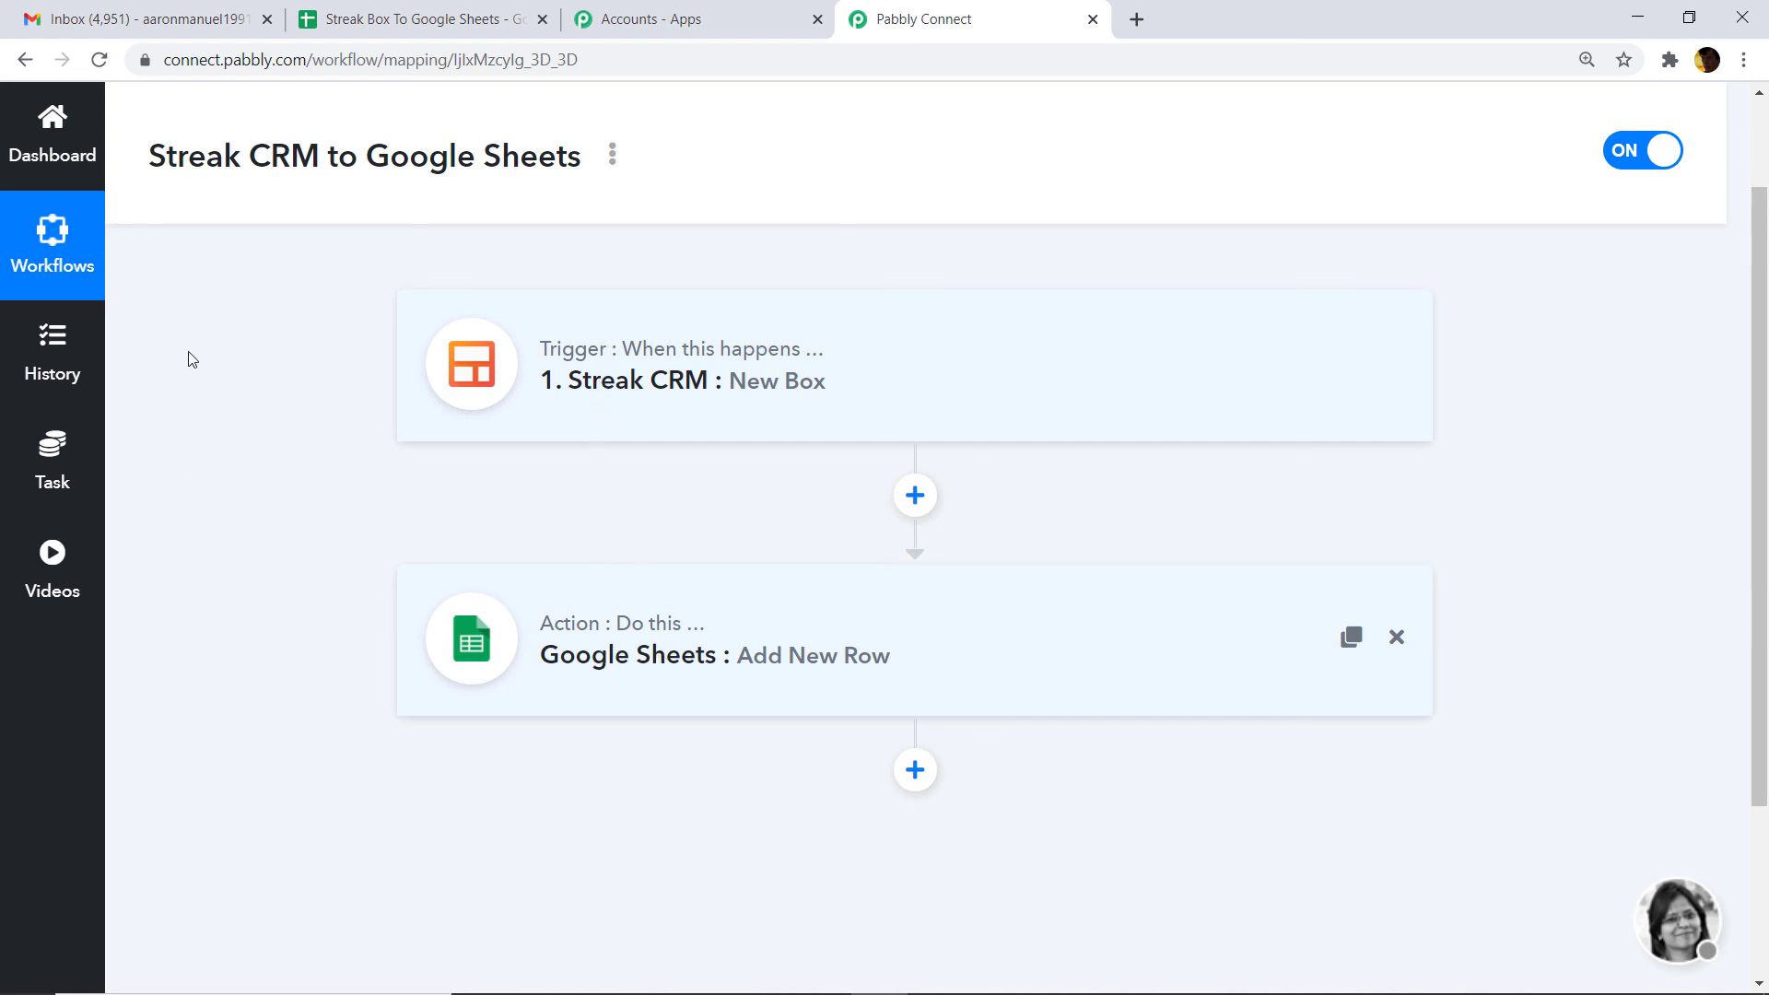
- Switch to Streak in Gmail and create a new box named "Deposit Found" in the Contacted stage of pipeline 1
click(166, 16)
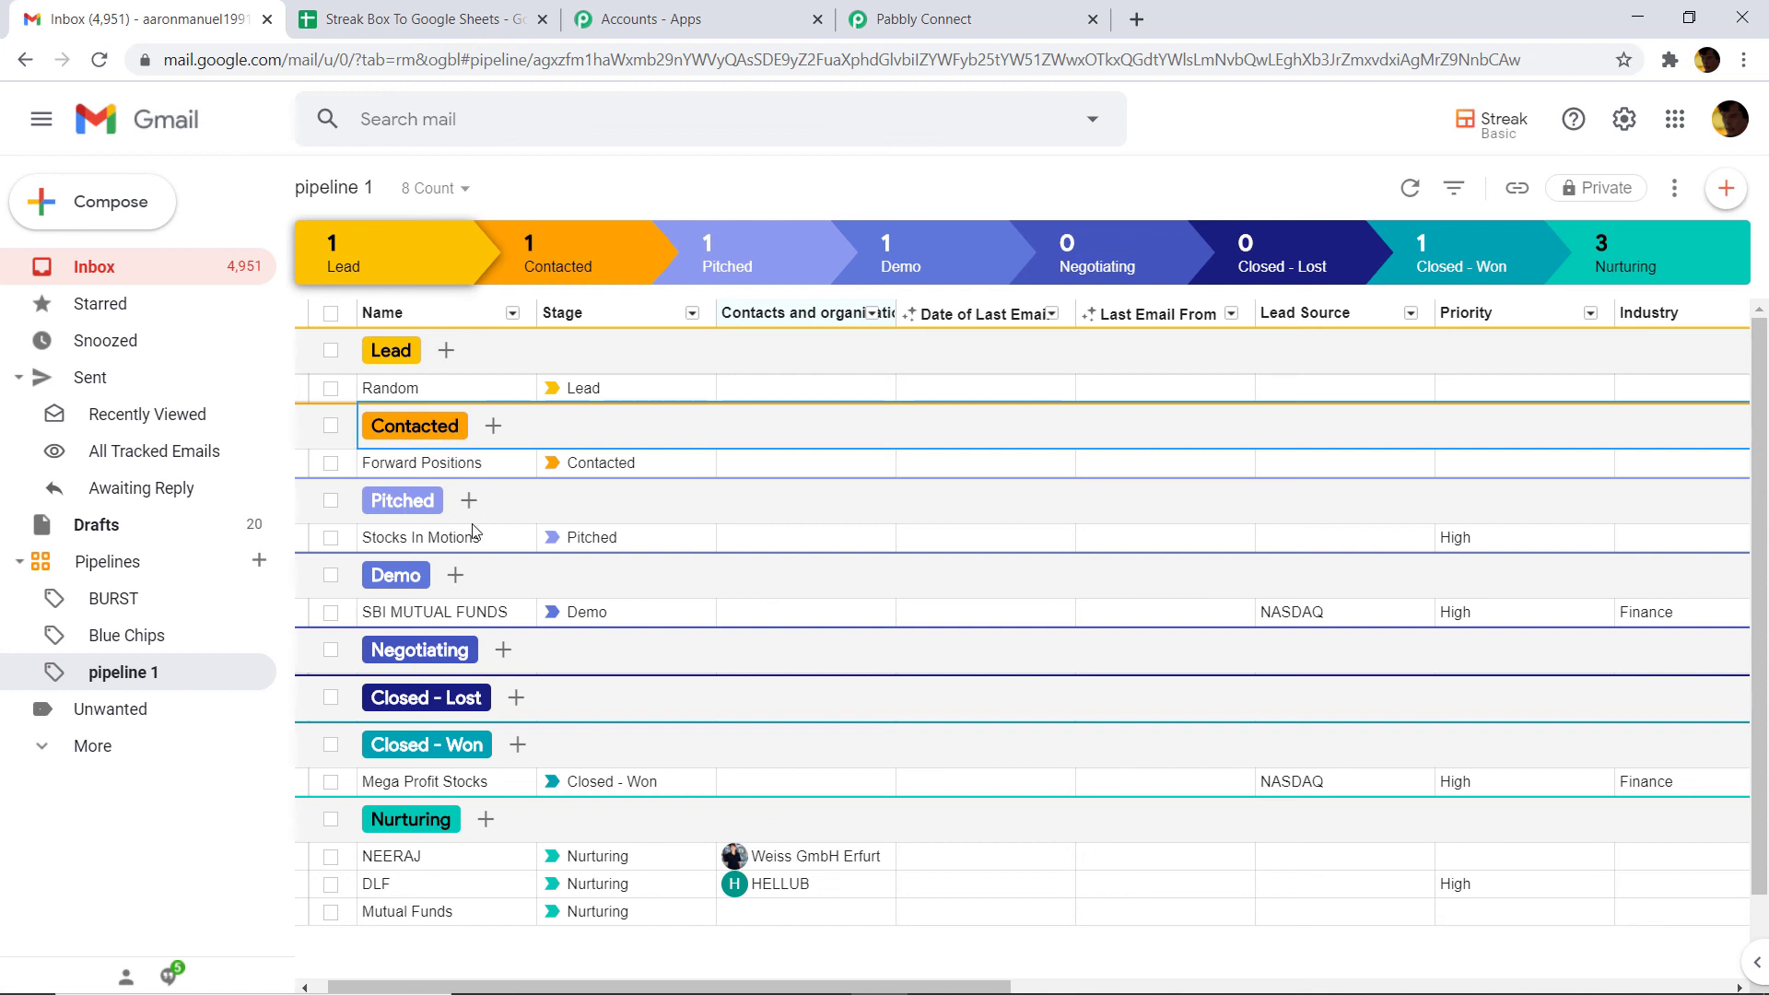
click(566, 463)
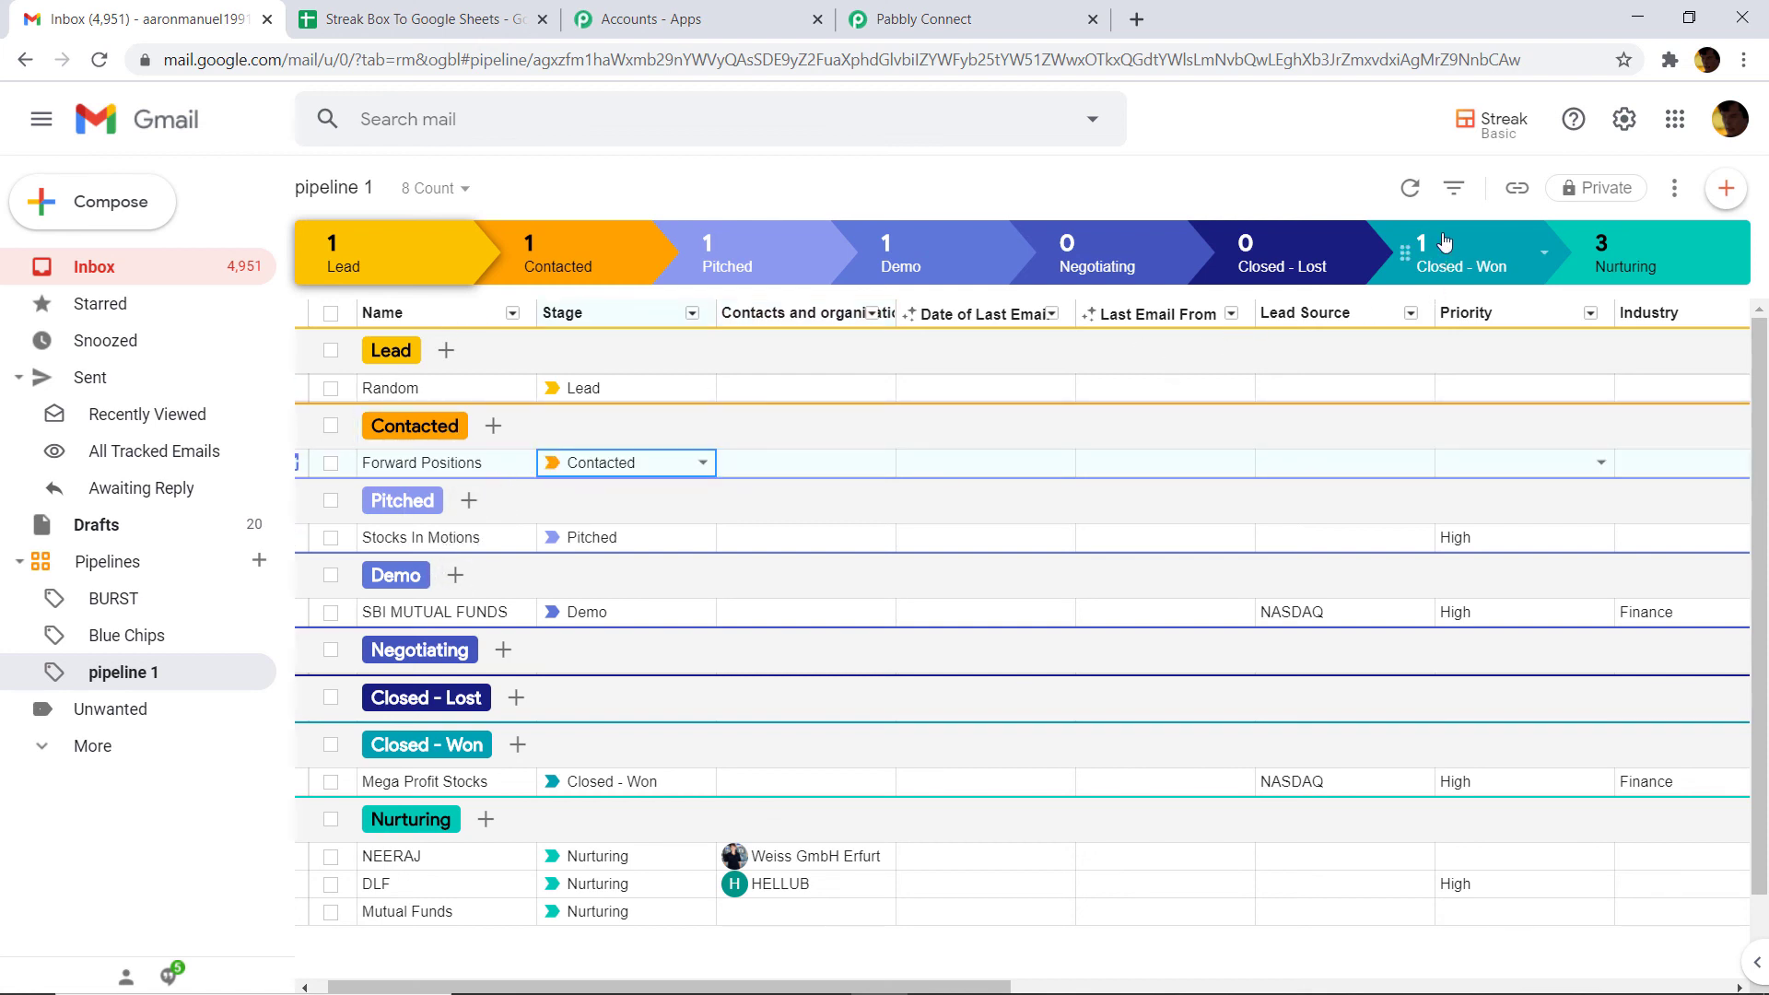
click(539, 438)
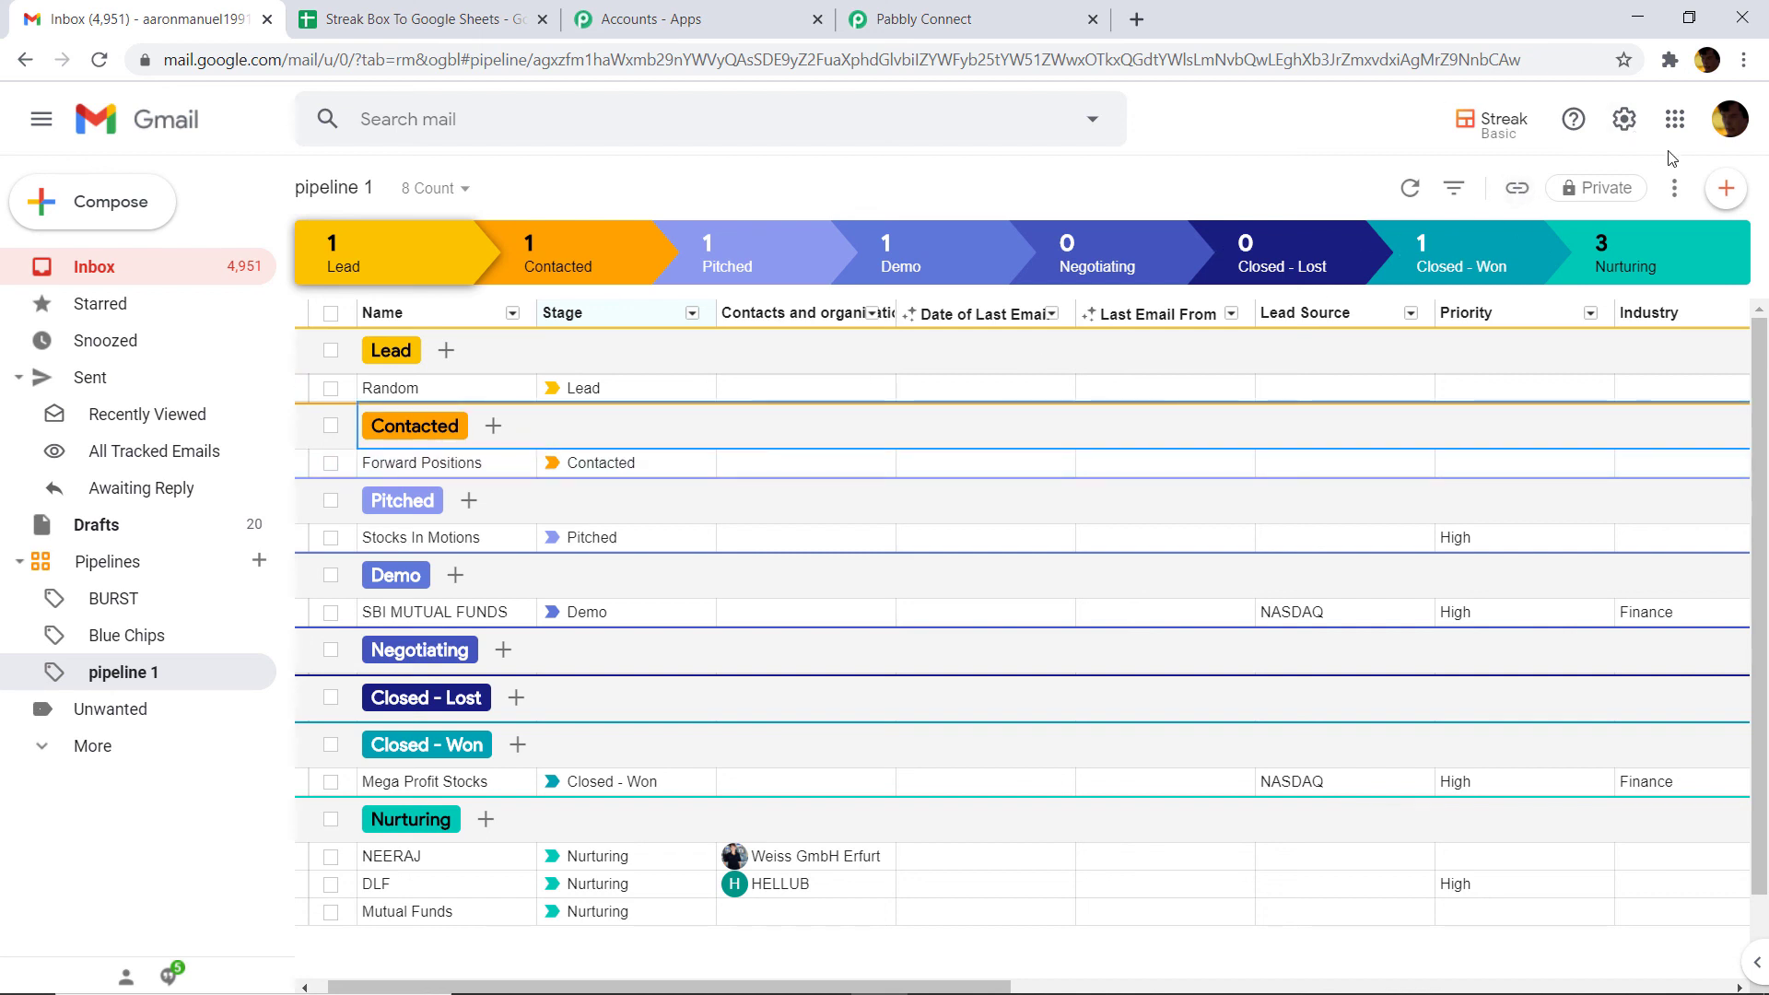
click(1723, 188)
click(1644, 236)
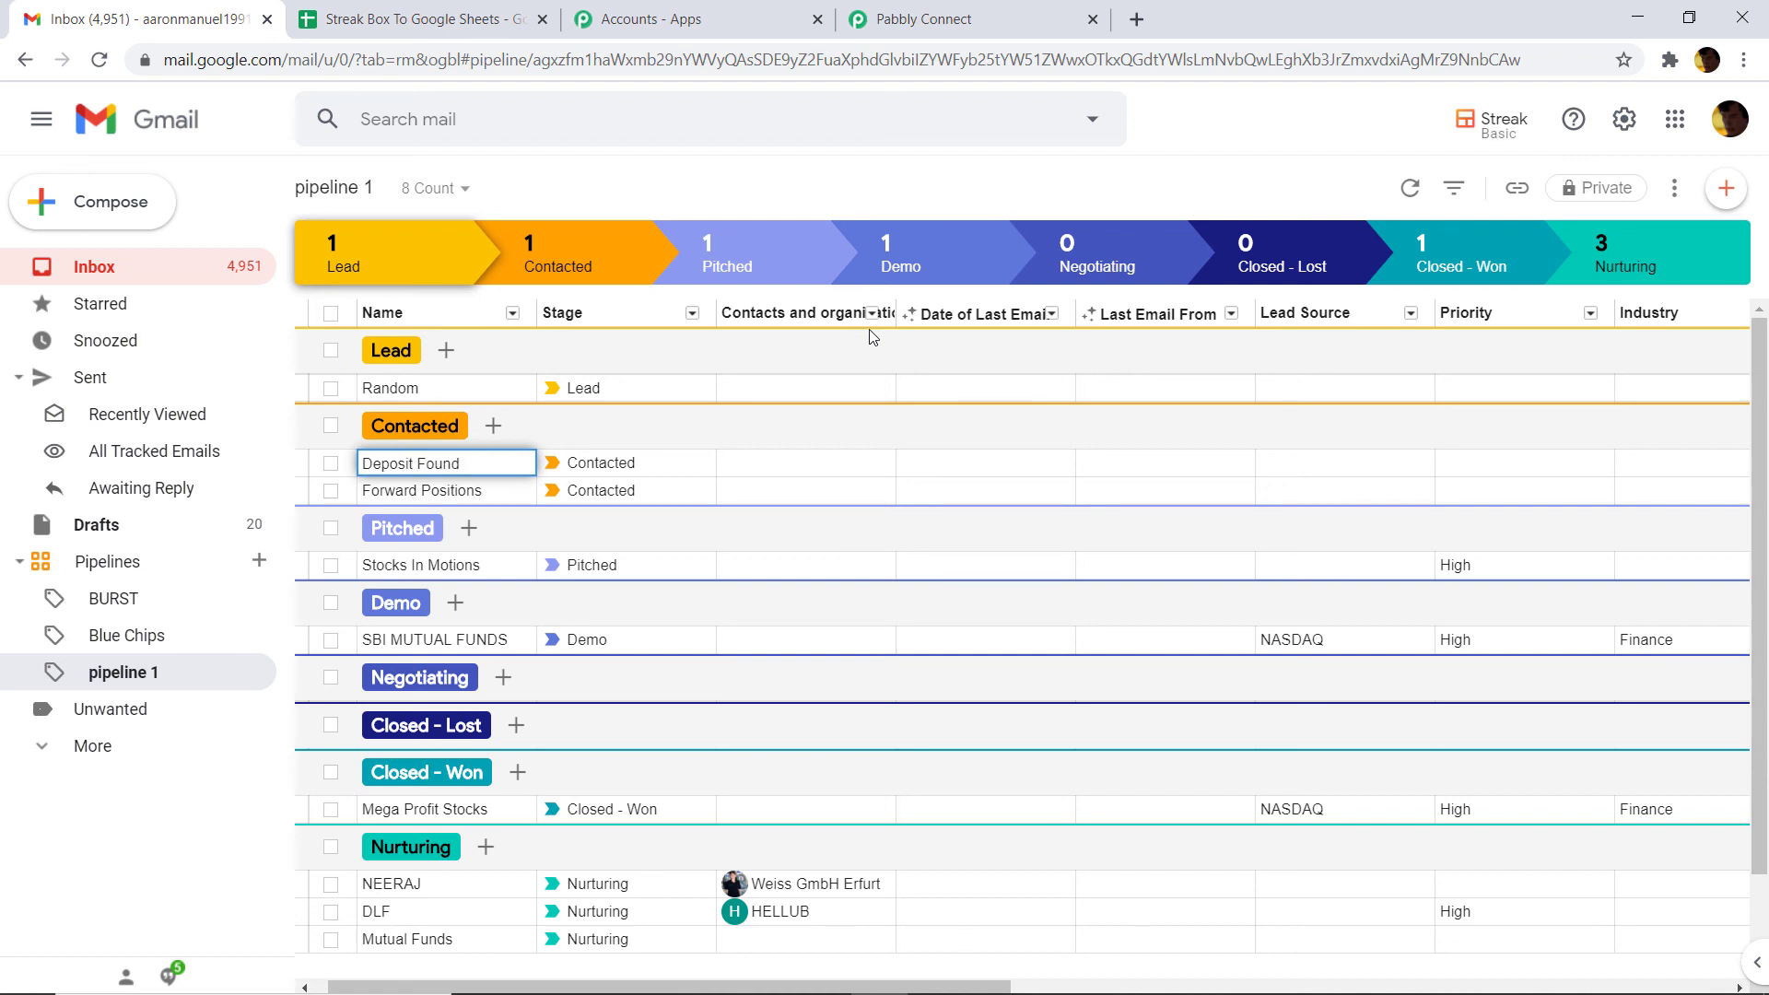
click(838, 429)
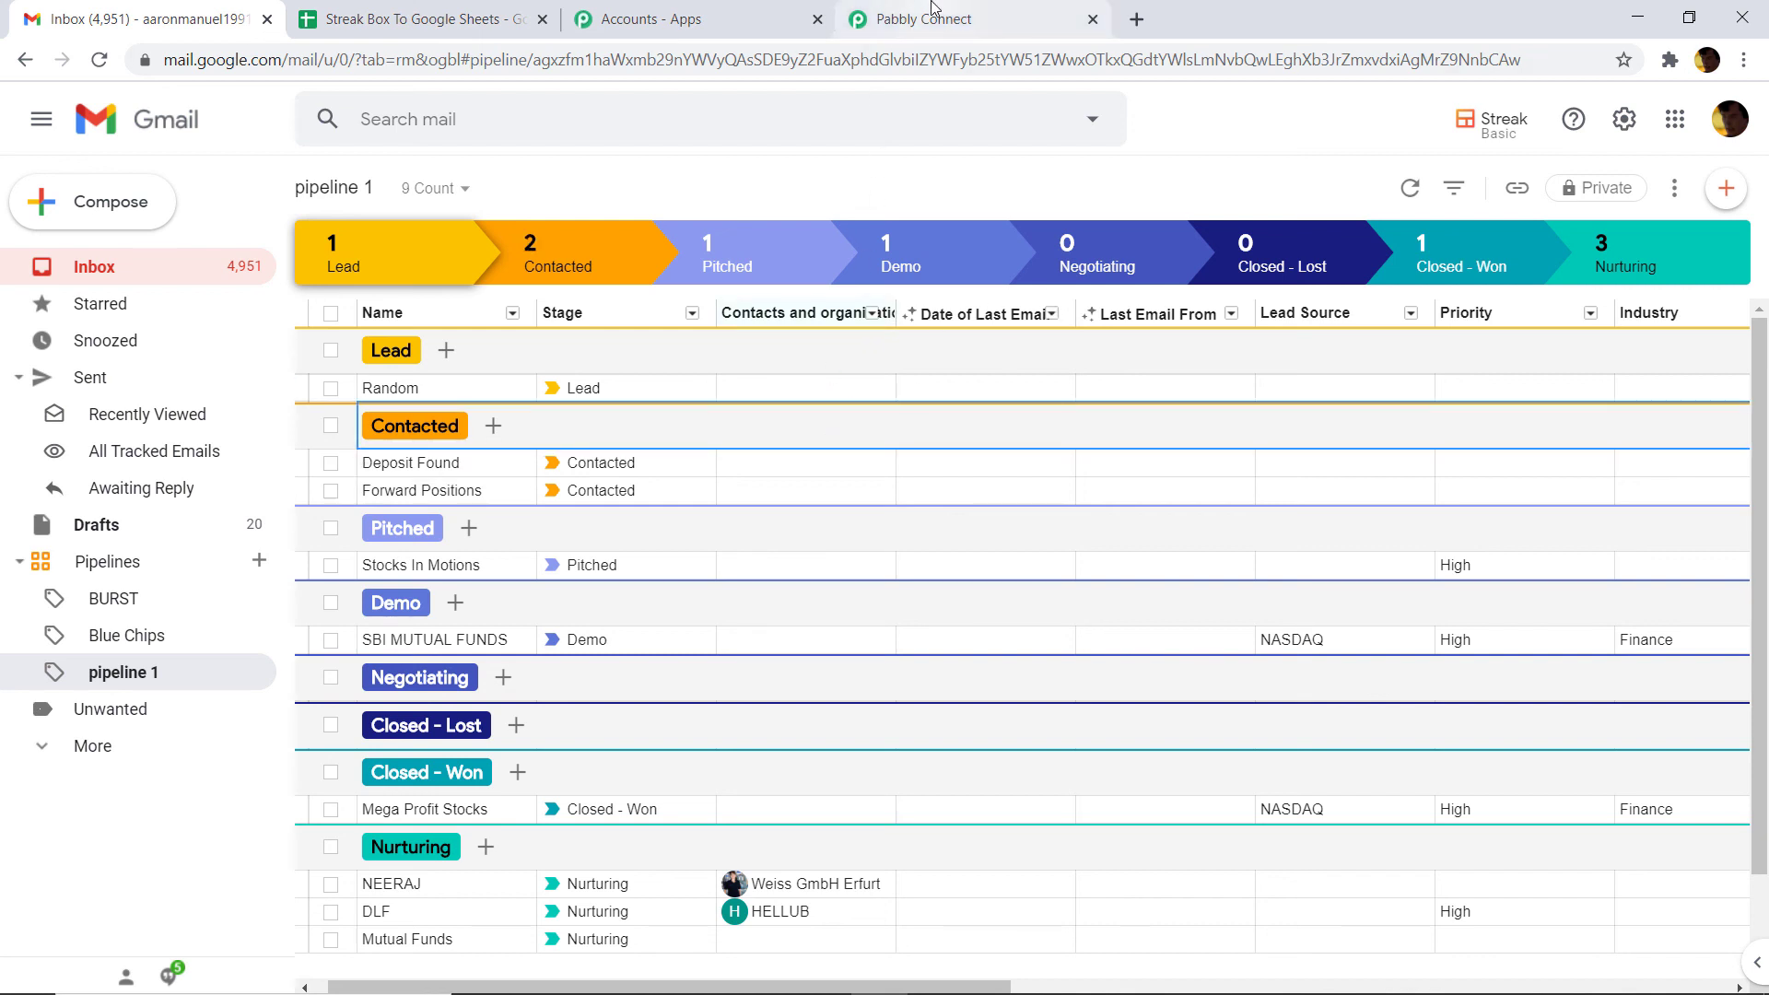
- Check the Google Sheets spreadsheet for the "Deposit Found" row, then return to the Pabbly Connect workflow
click(488, 7)
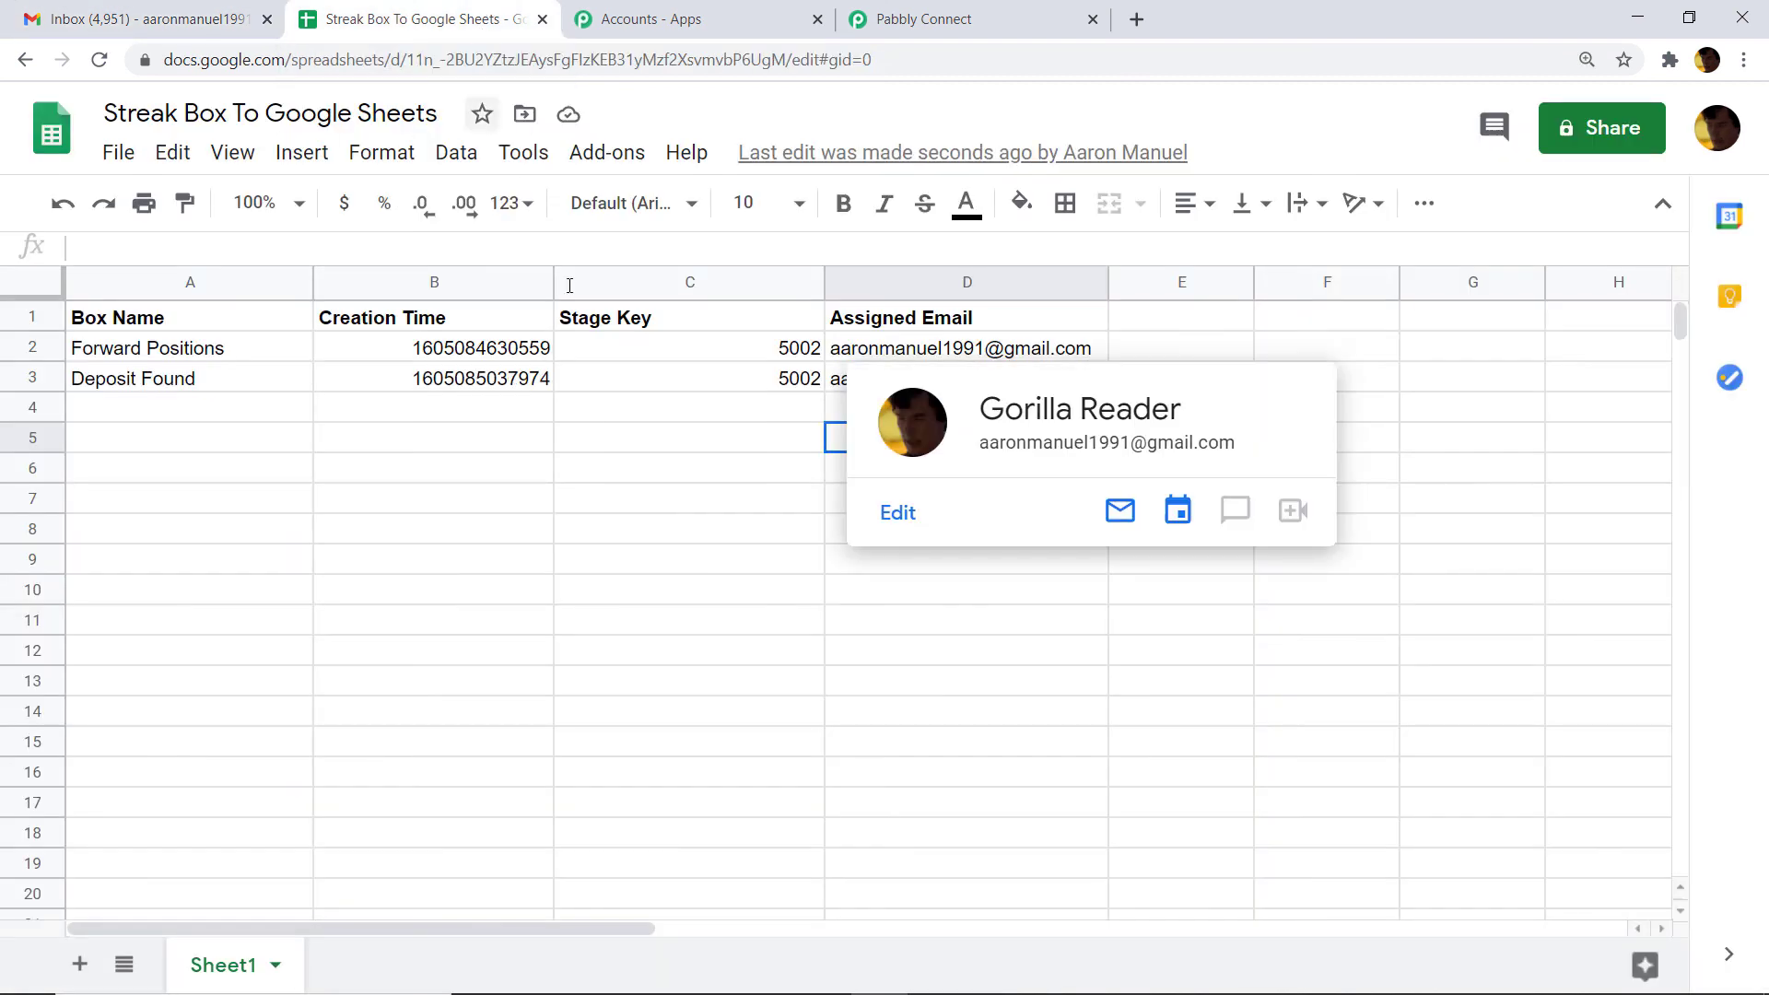
click(734, 556)
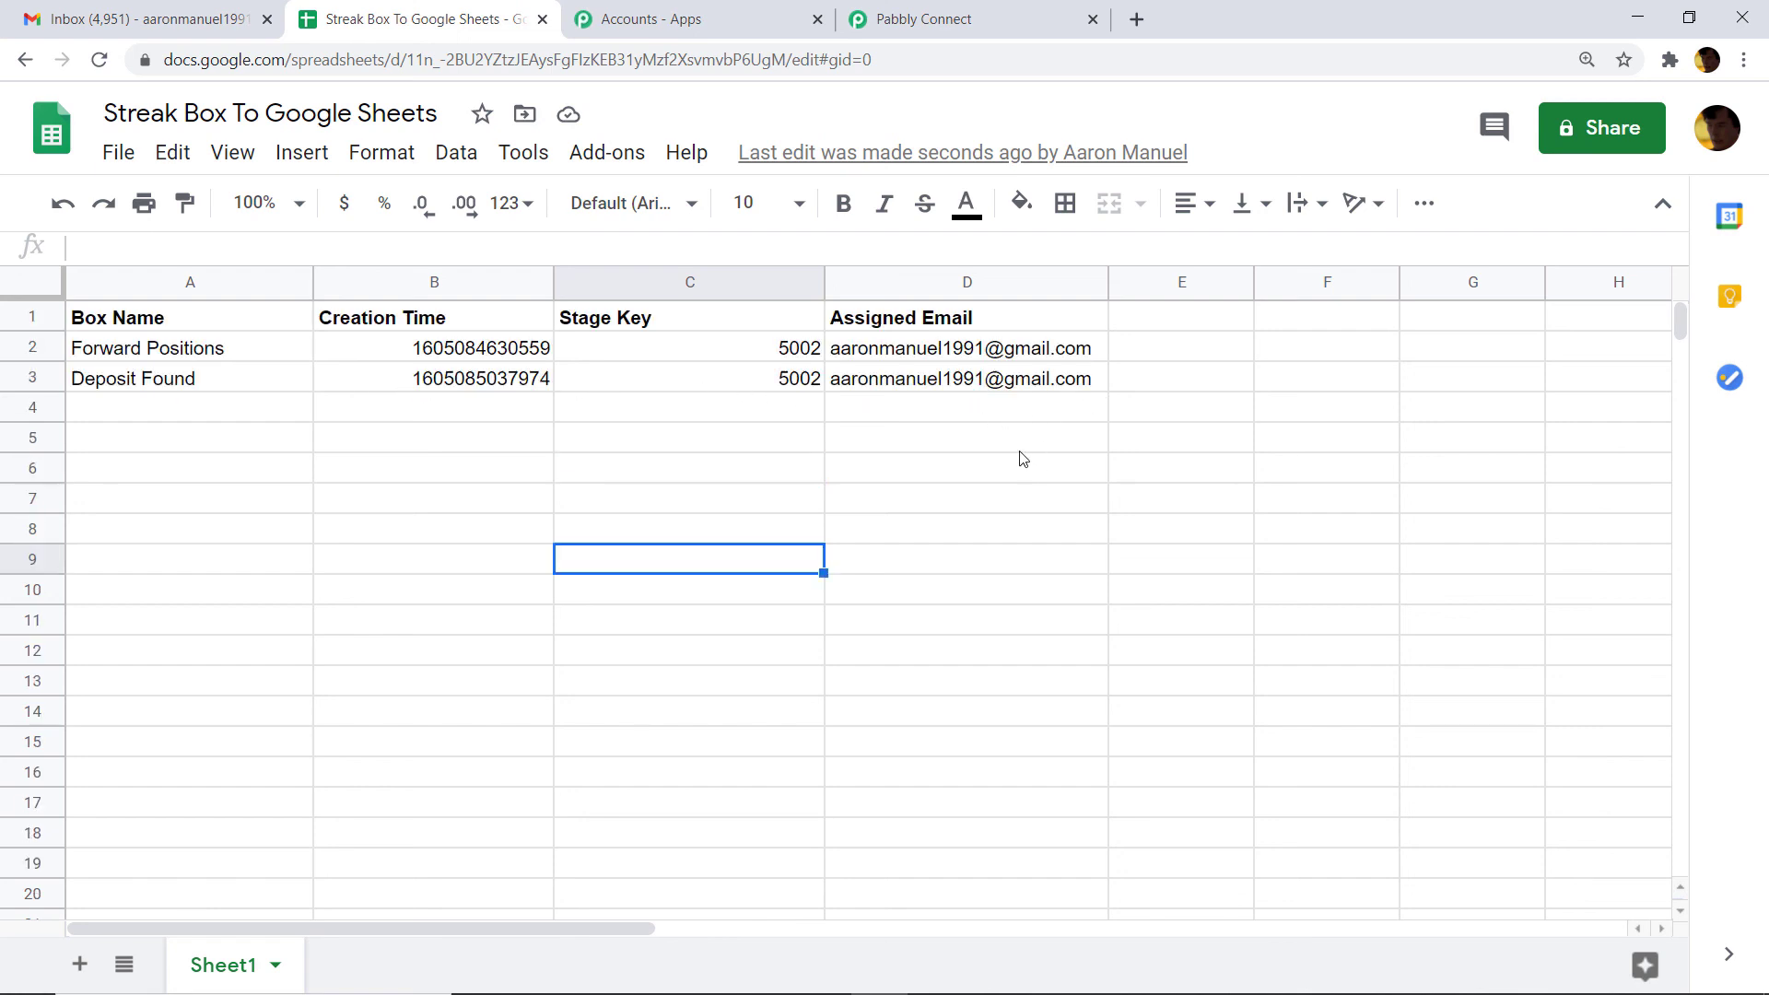
click(945, 19)
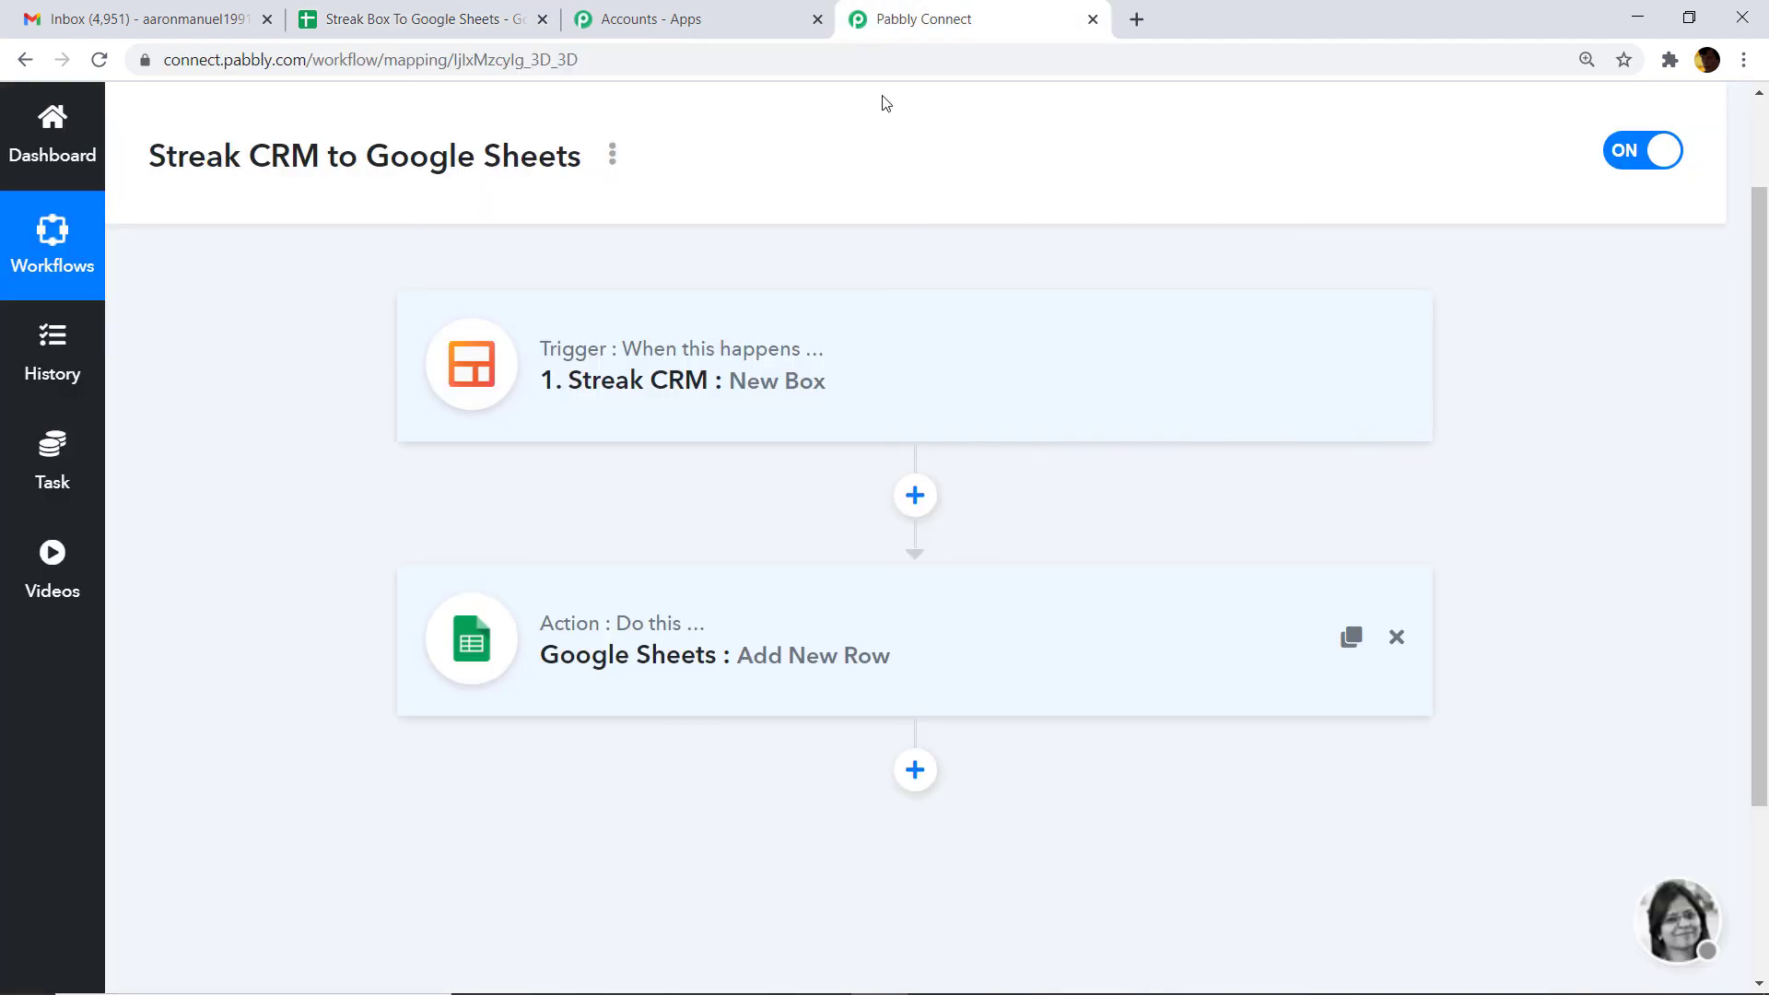